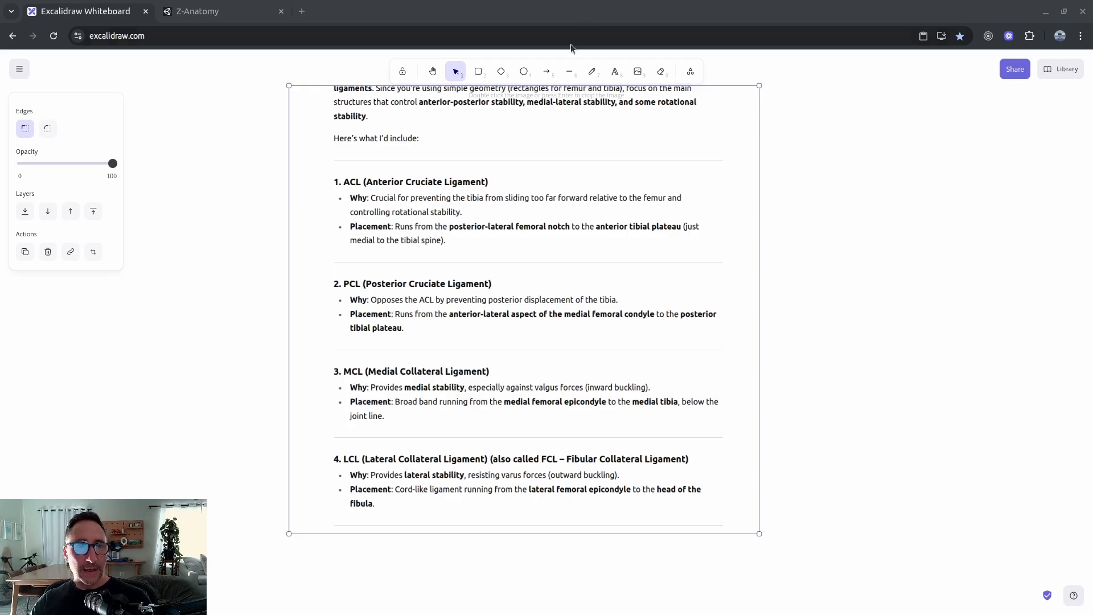
- Switch to Z-Anatomy and examine the superficial part of the left tibial collateral ligament on the inner side of the knee
left_click(222, 13)
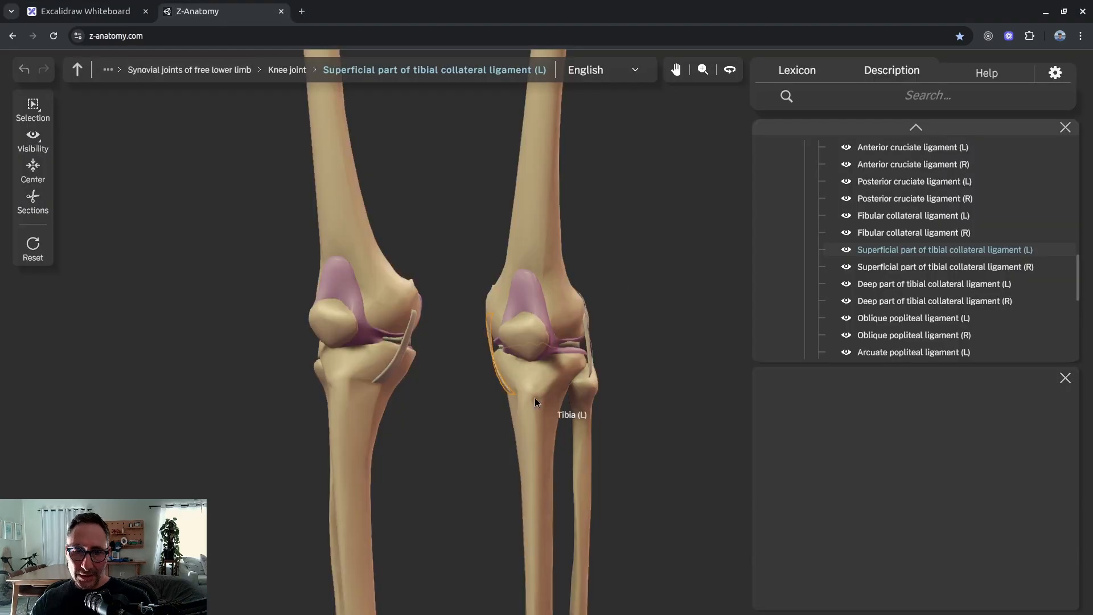
left_click(490, 350)
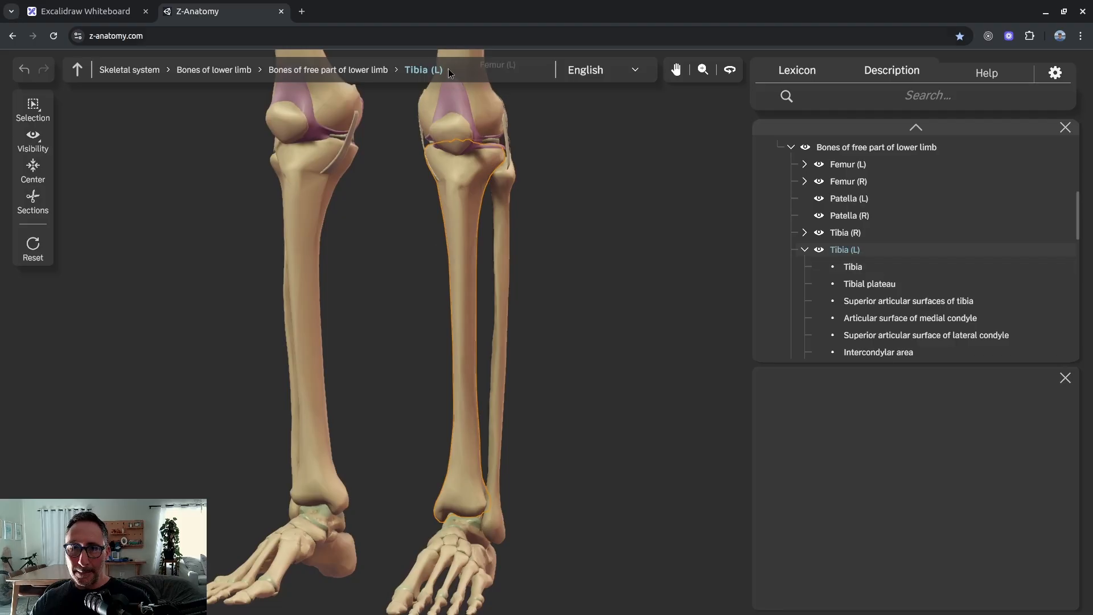
left_click_drag(737, 295, 408, 194)
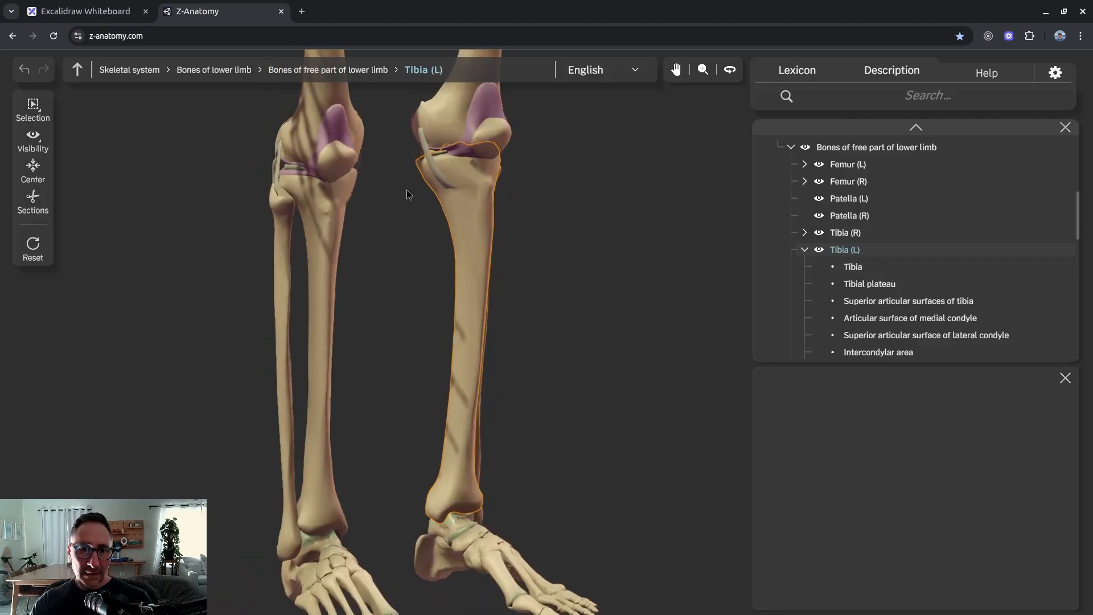
left_click(439, 176)
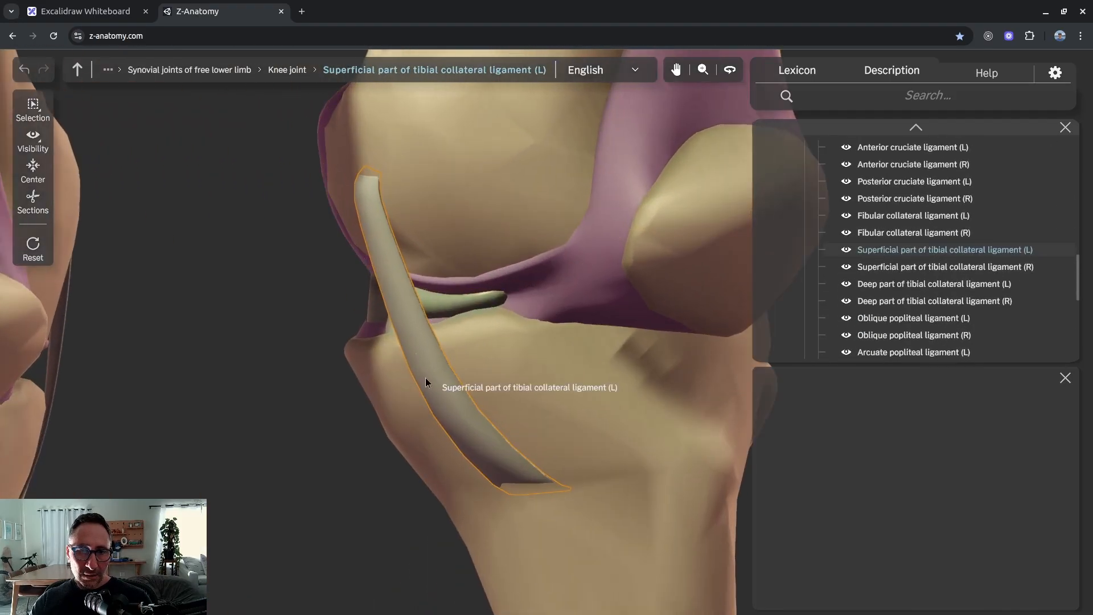
left_click(424, 378)
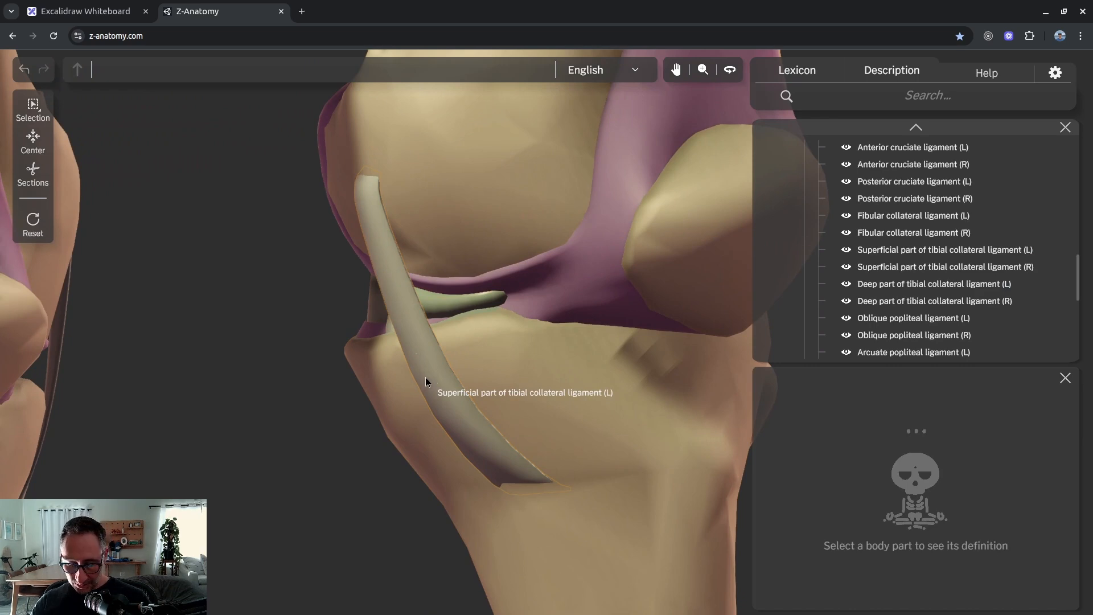
- Examine where the left fibular collateral ligament attaches on the outer knee and compare it with the ligament notes in Excalidraw
left_click_drag(497, 353, 429, 355)
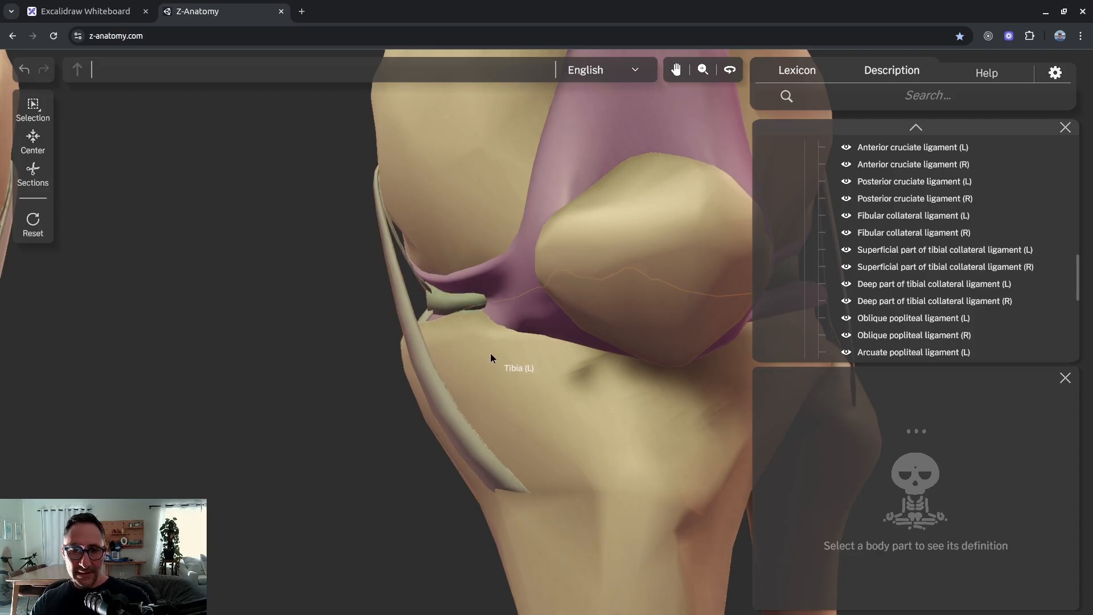
right_click_drag(490, 353, 241, 305)
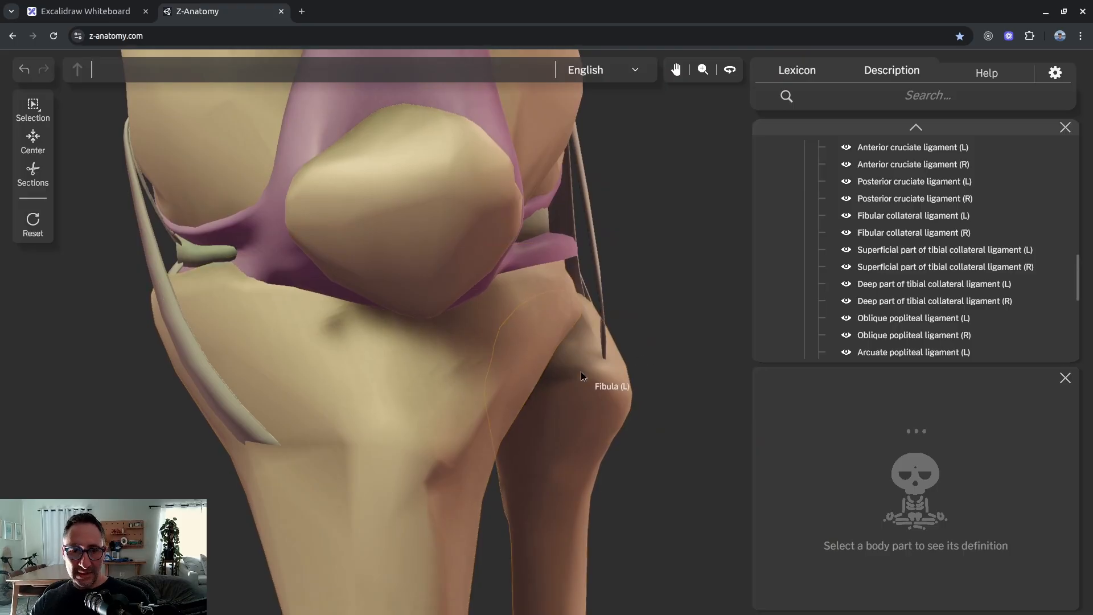
left_click_drag(581, 371, 535, 370)
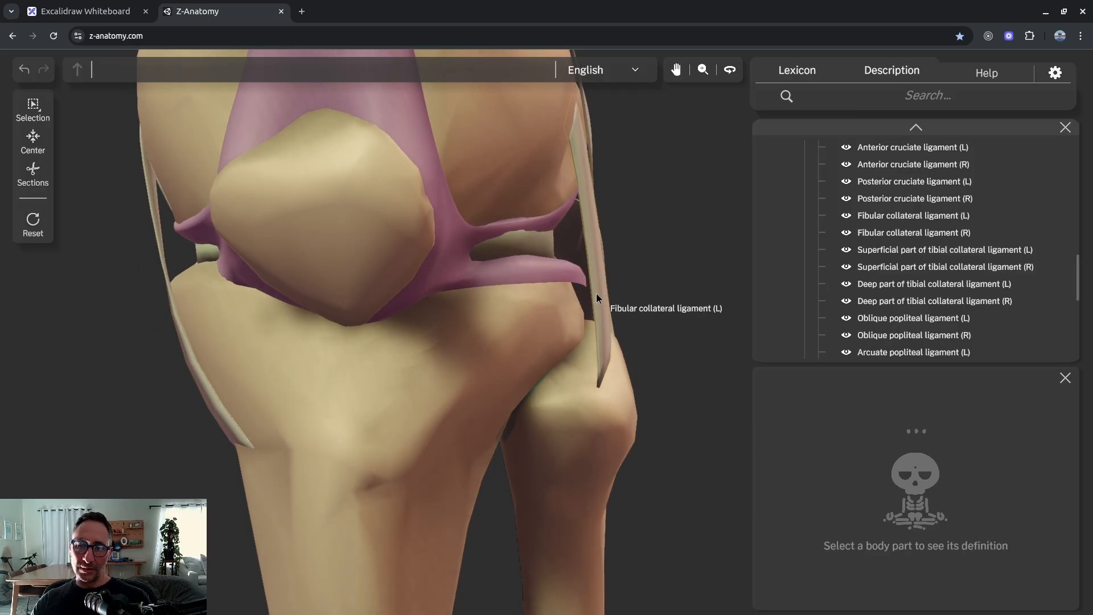
left_click(79, 11)
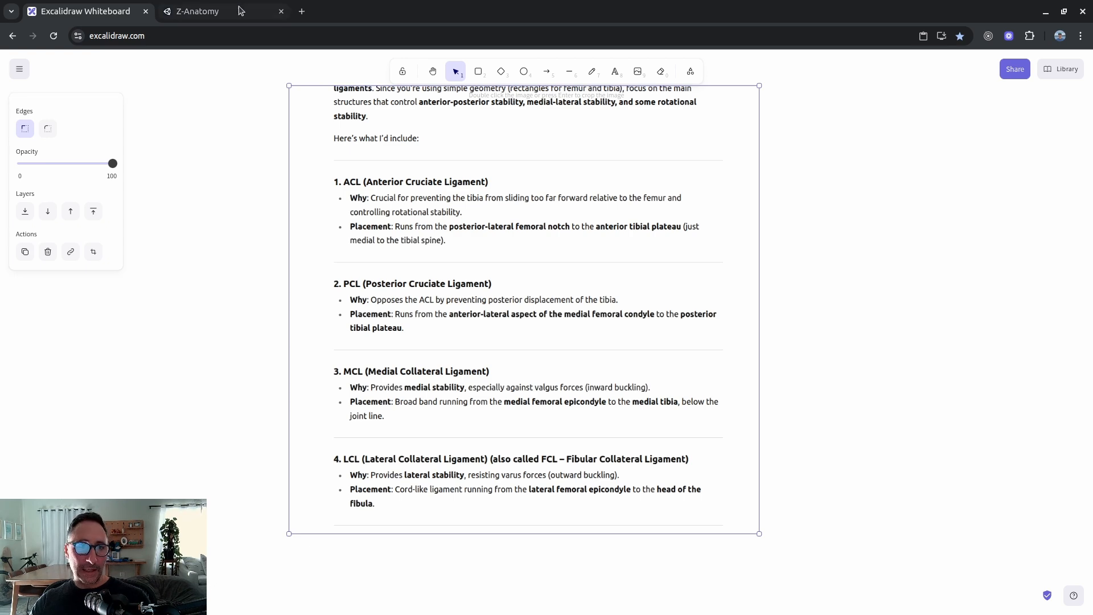
left_click(216, 11)
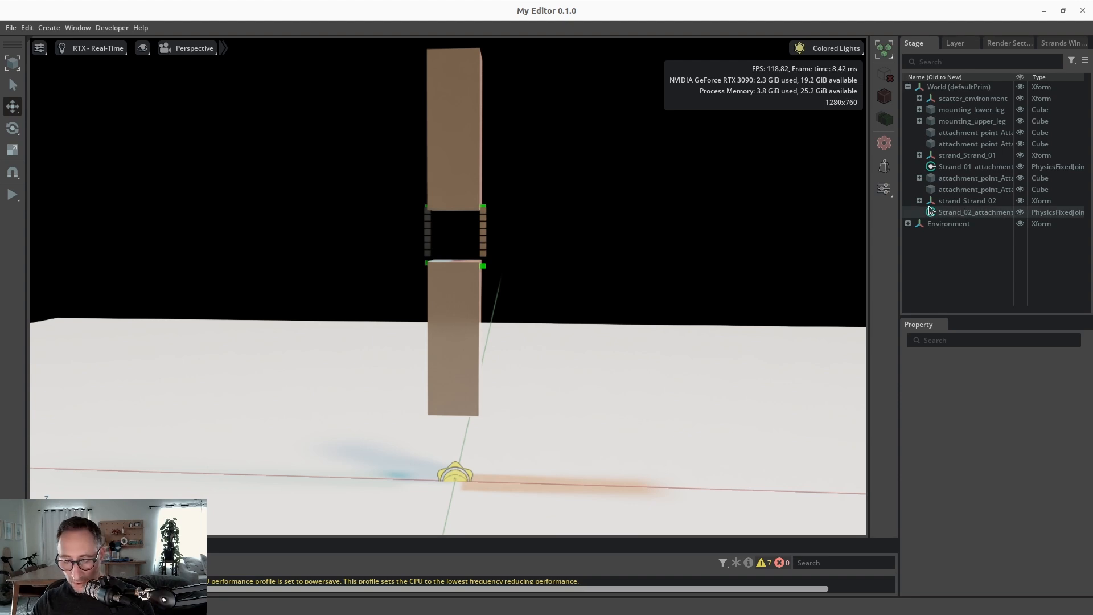
- Switch to My Editor, run the physics simulation, pull the lower leg block in side view, and stop the simulation
left_click(452, 103)
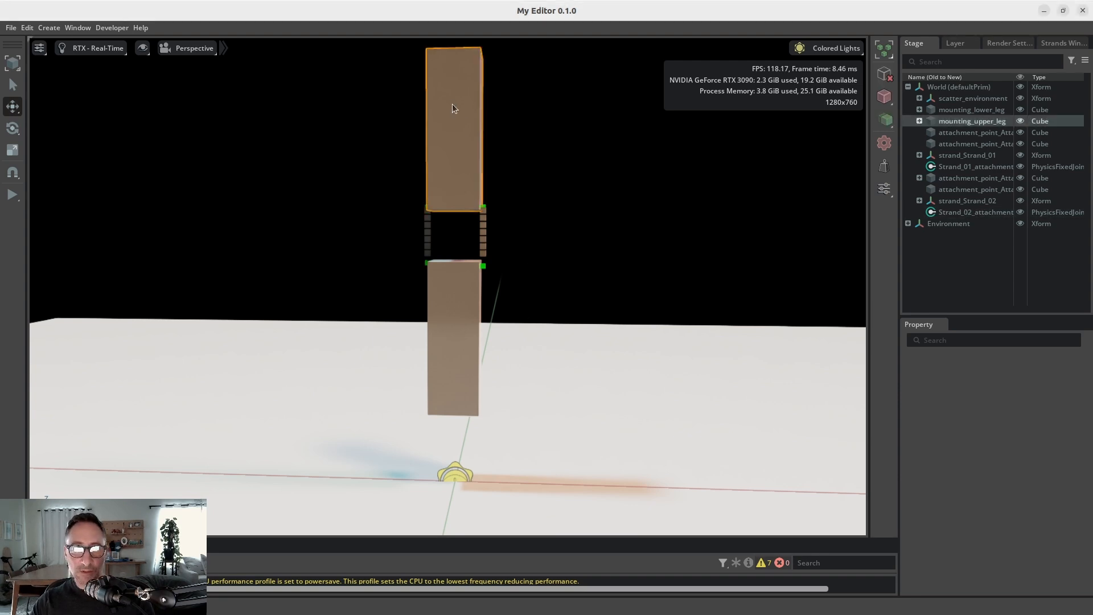
left_click(462, 307)
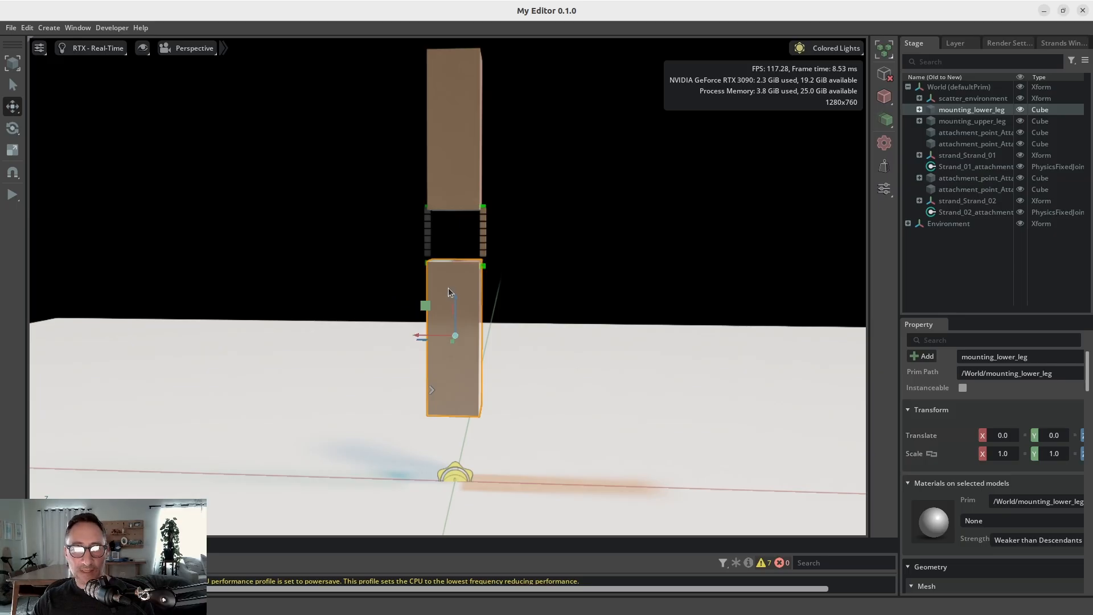
left_click(12, 194)
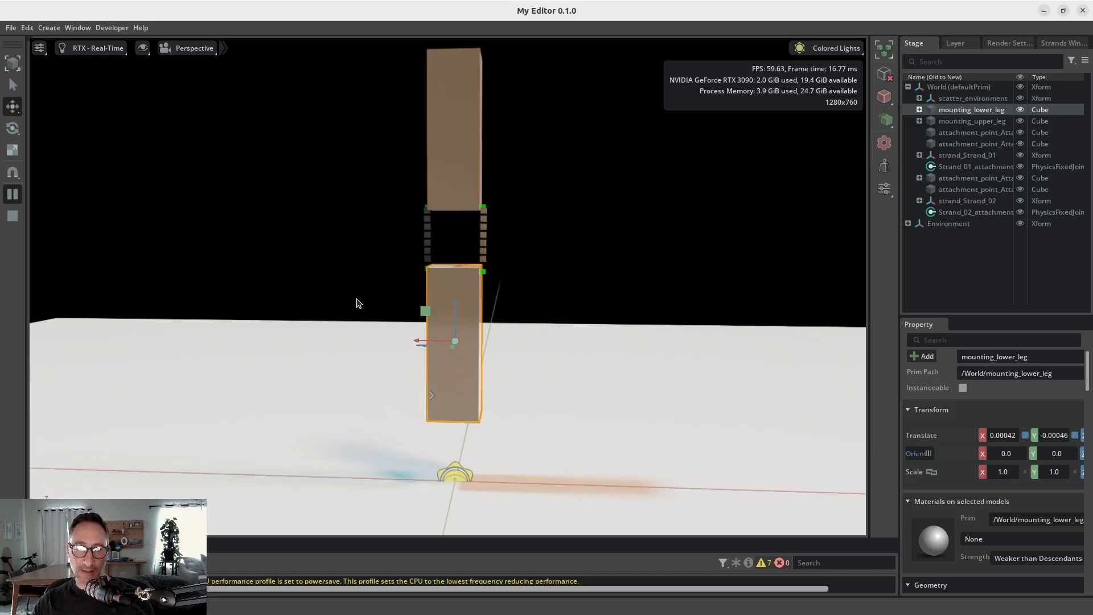
left_click_drag(357, 304, 512, 303, "alt")
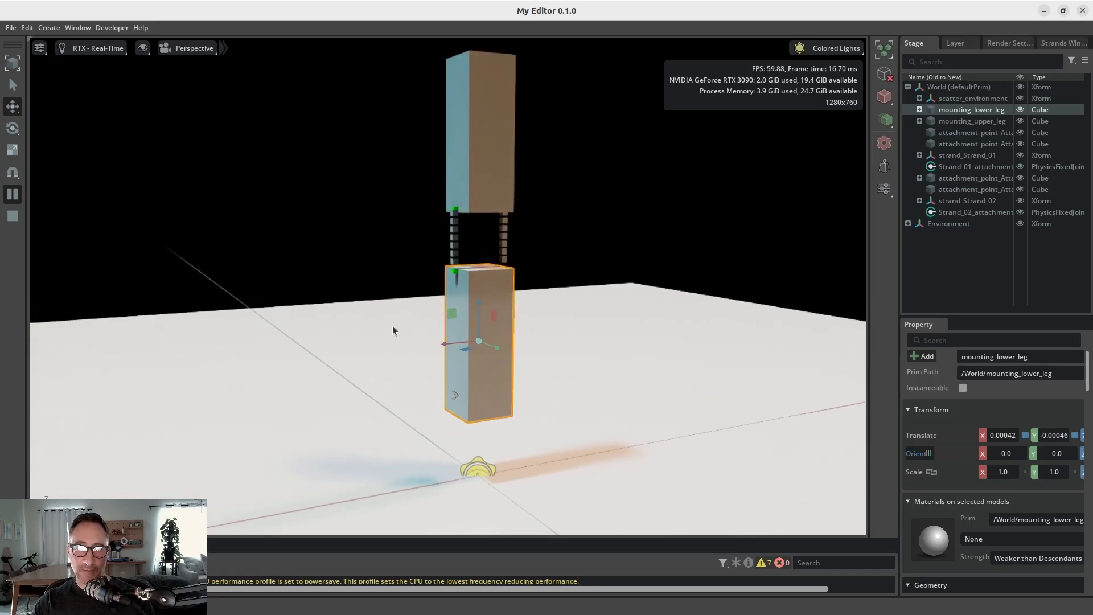
left_click_drag(393, 329, 595, 319, "alt")
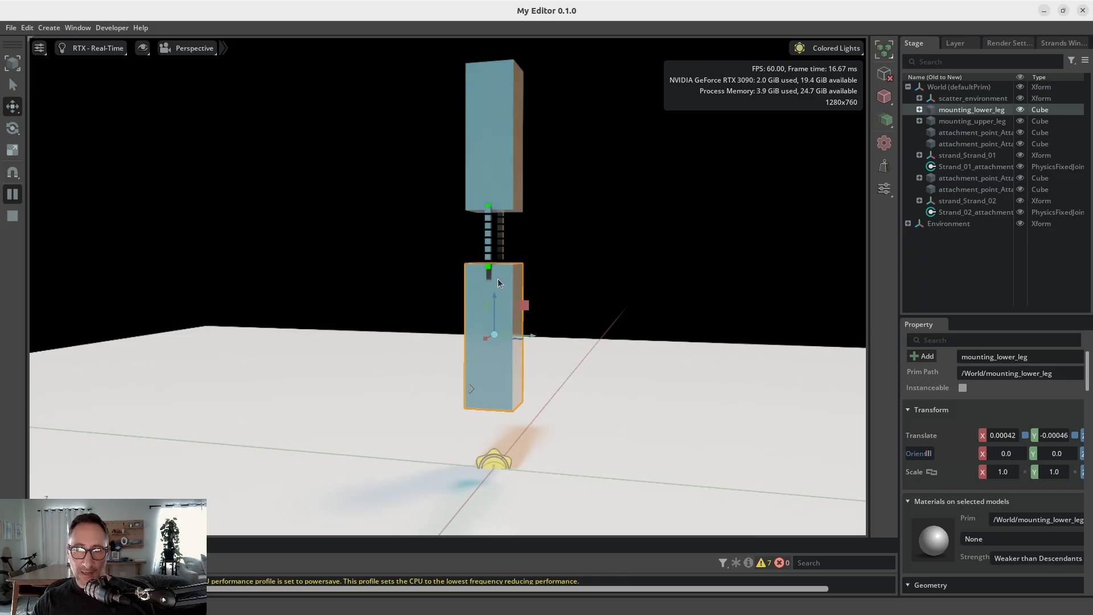
left_click_drag(504, 279, 615, 295, "shift")
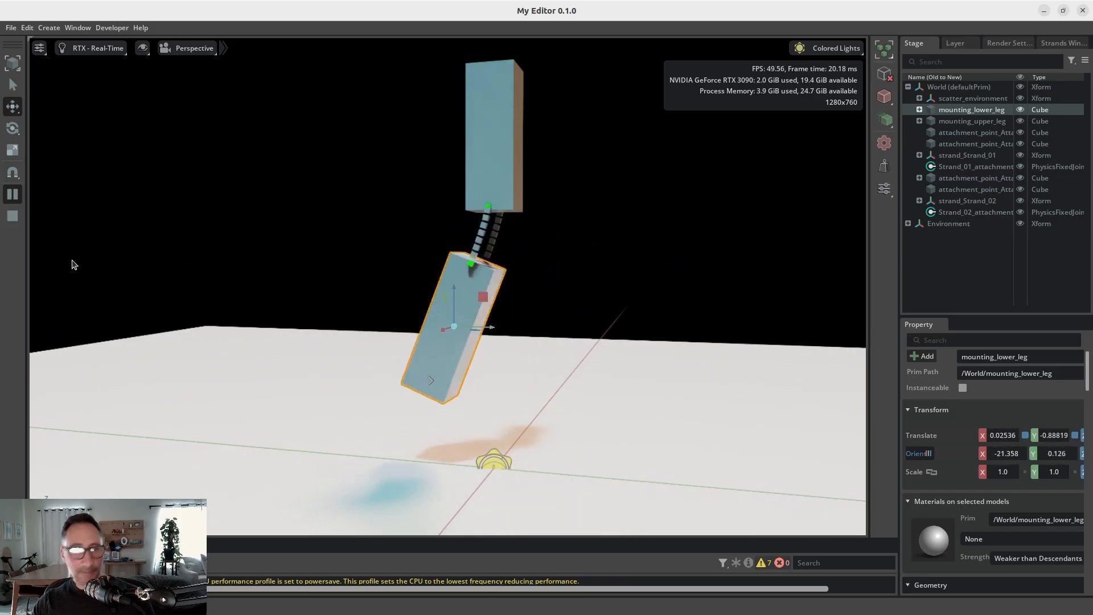
left_click(13, 216)
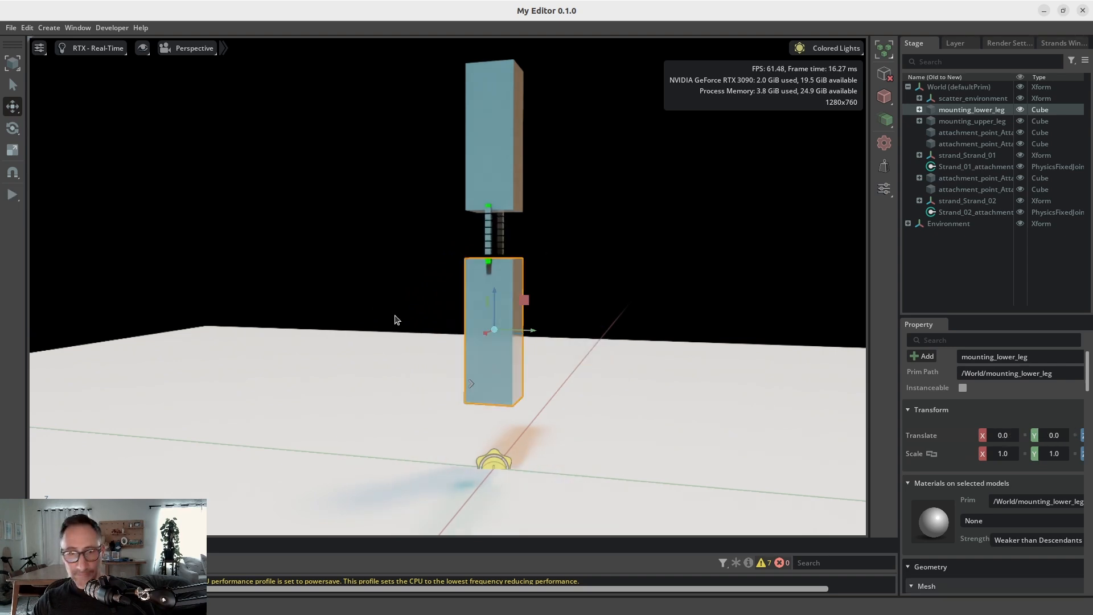
- Rerun the simulation squarely side-on, pull the lower leg block in the opposite direction, and stop the simulation
mouse_move(394, 315)
left_mouse_down("alt")
mouse_move(426, 324)
mouse_move(397, 306)
left_mouse_up("alt")
left_click(12, 193)
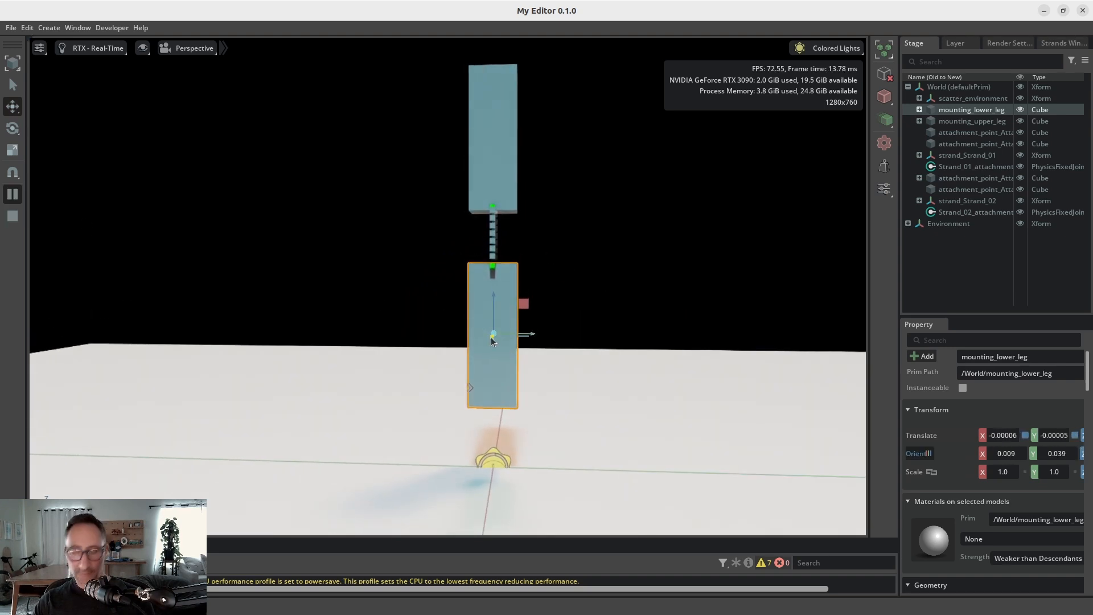
left_click_drag(483, 281, 334, 280, "shift")
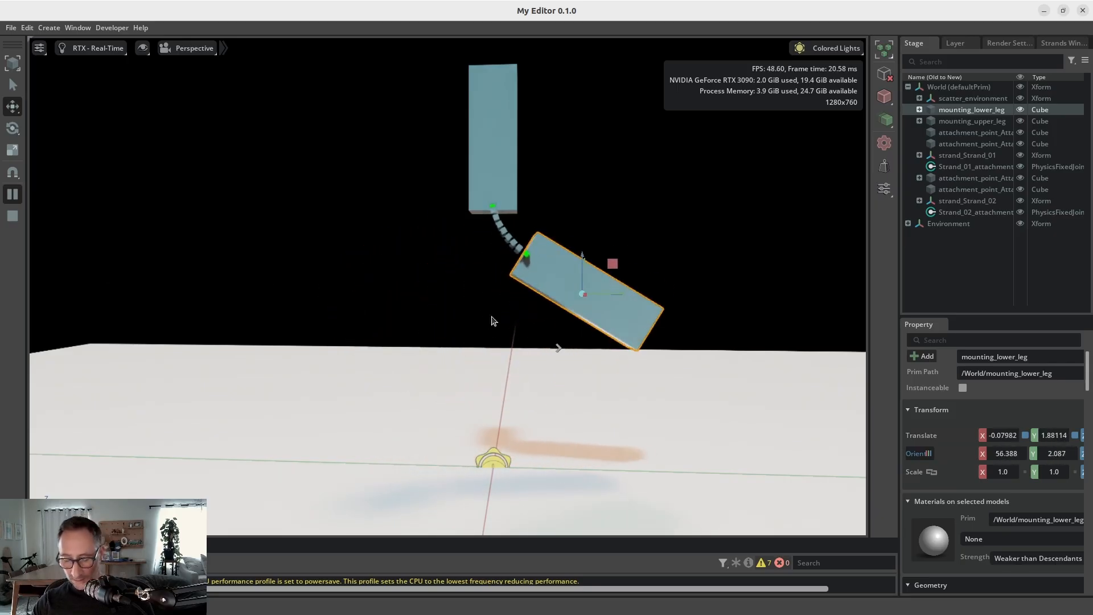
left_click(13, 215)
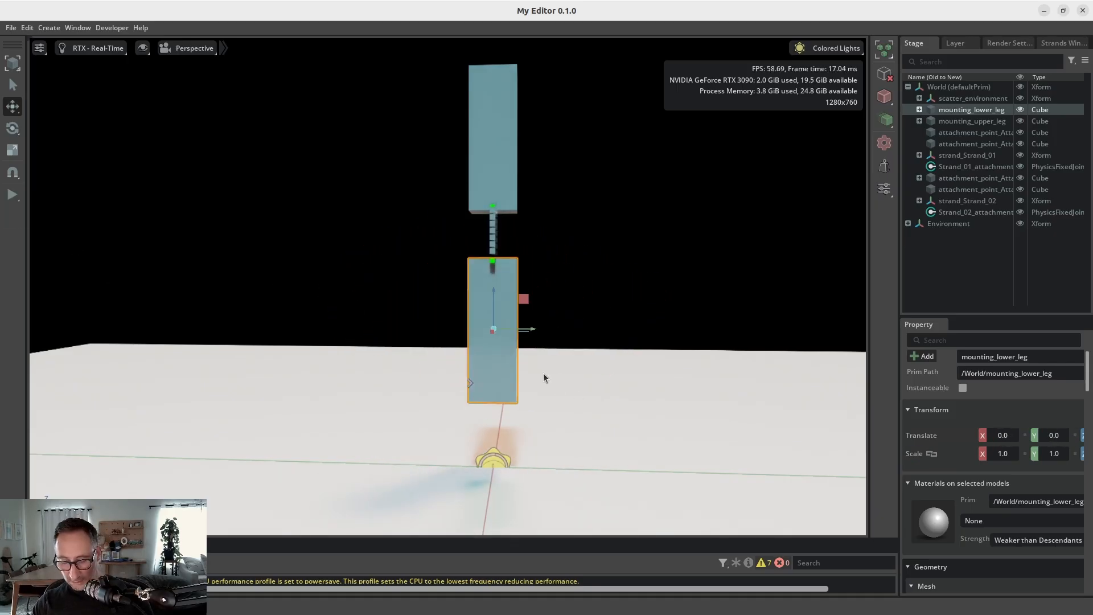
- Run the simulation from the front and pull the lower leg block sideways to test the two strands' lateral stability
left_click_drag(548, 369, 147, 376, "alt")
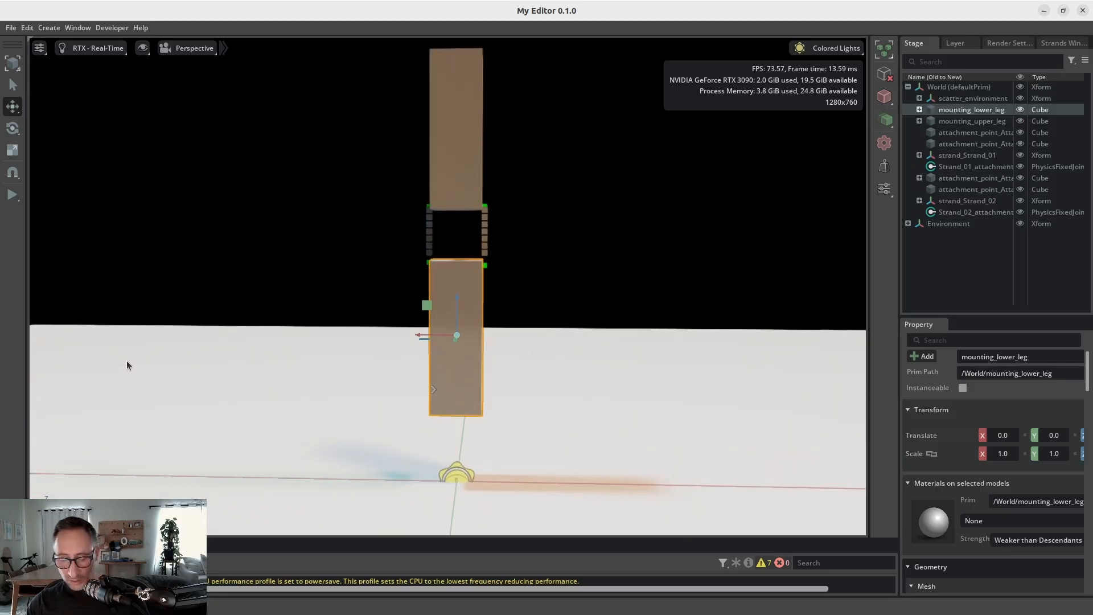
left_click(12, 195)
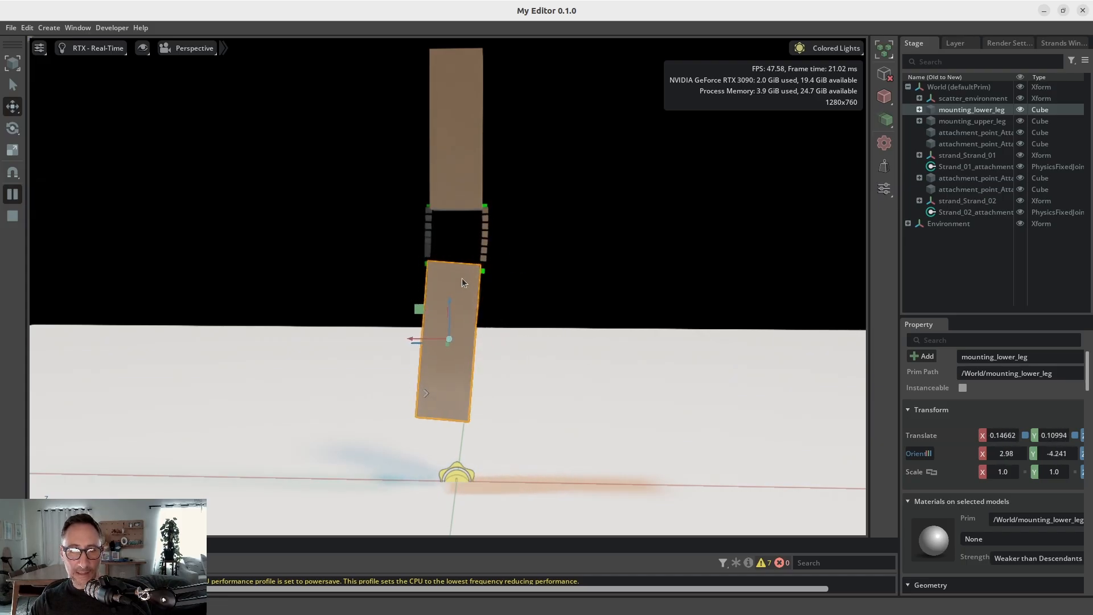
left_click_drag(462, 278, 356, 288, "shift")
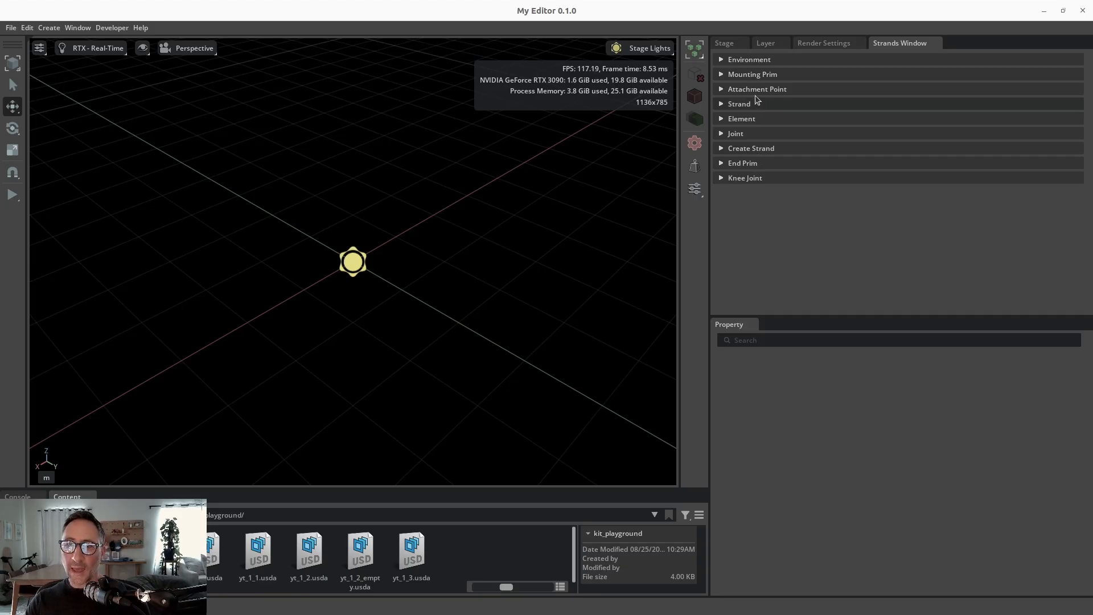
- Set up the scatter environment in the empty stage
left_click(757, 59)
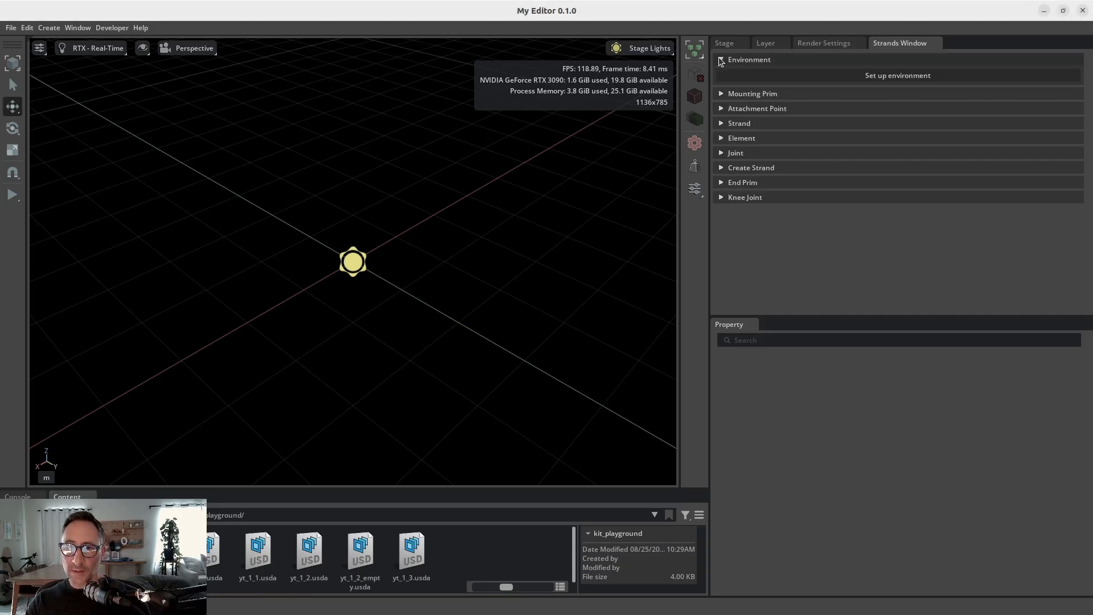
left_click(900, 75)
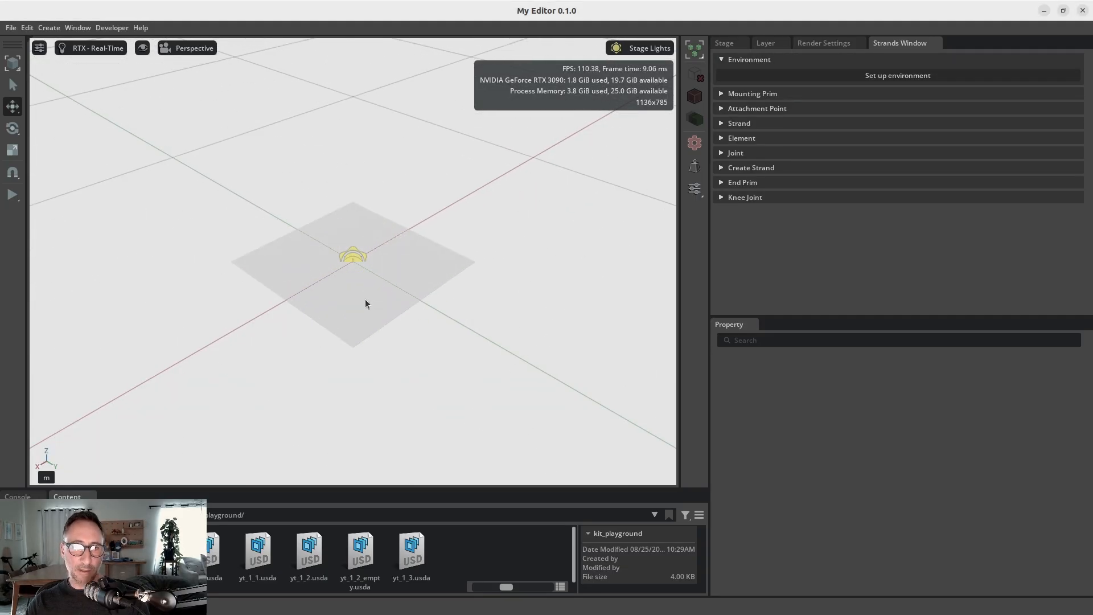
left_click(721, 60)
- Create a box mounting prim at position 0.0, 0.0, 6.0 with scale 1.0 on all axes and no rigid body
left_click(722, 74)
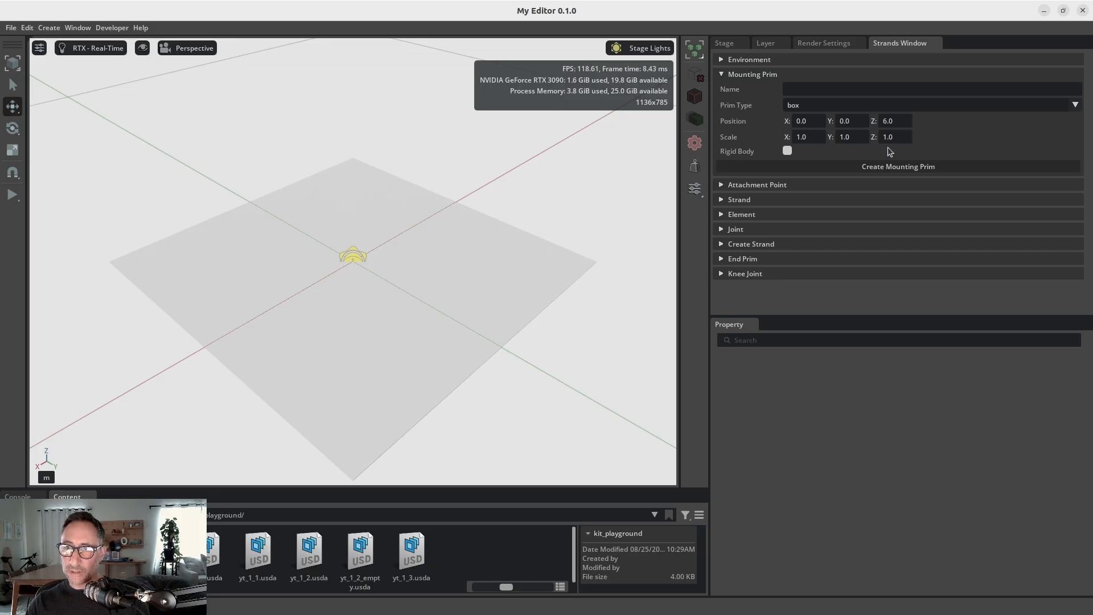
left_click(899, 170)
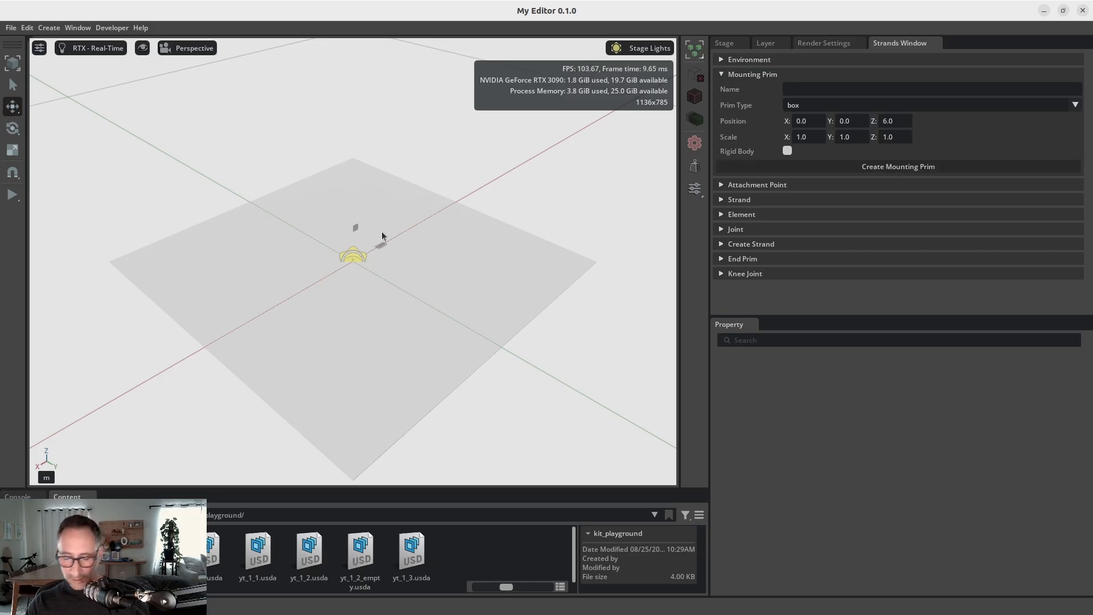
scroll(385, 240, "up", 3)
scroll(384, 241, "up", 4)
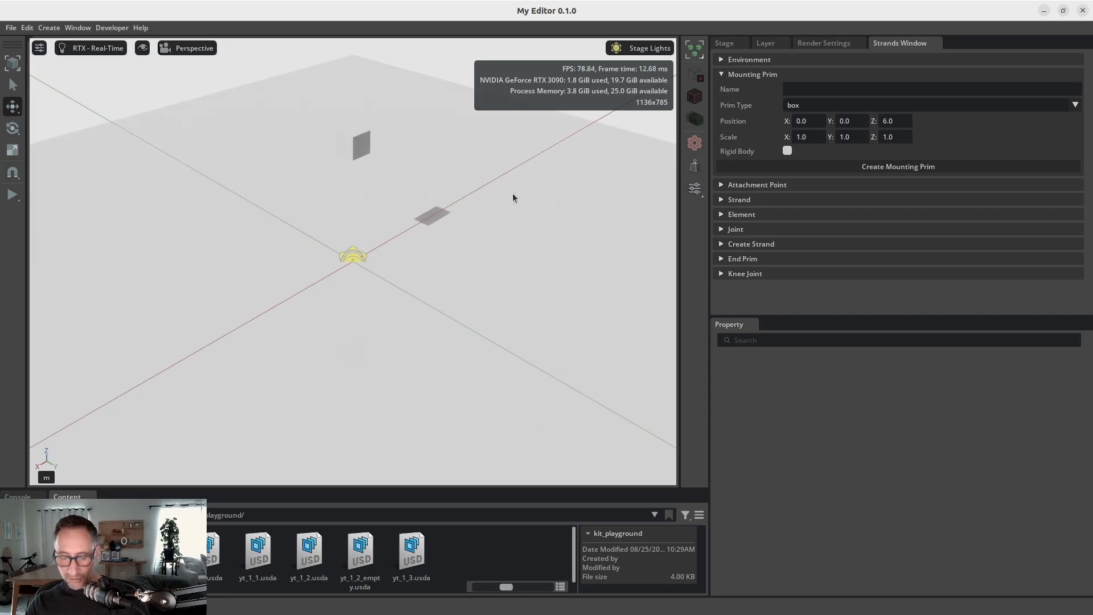
- Light the scene with the Colored Lights rig
left_click_drag(512, 195, 520, 115, "alt")
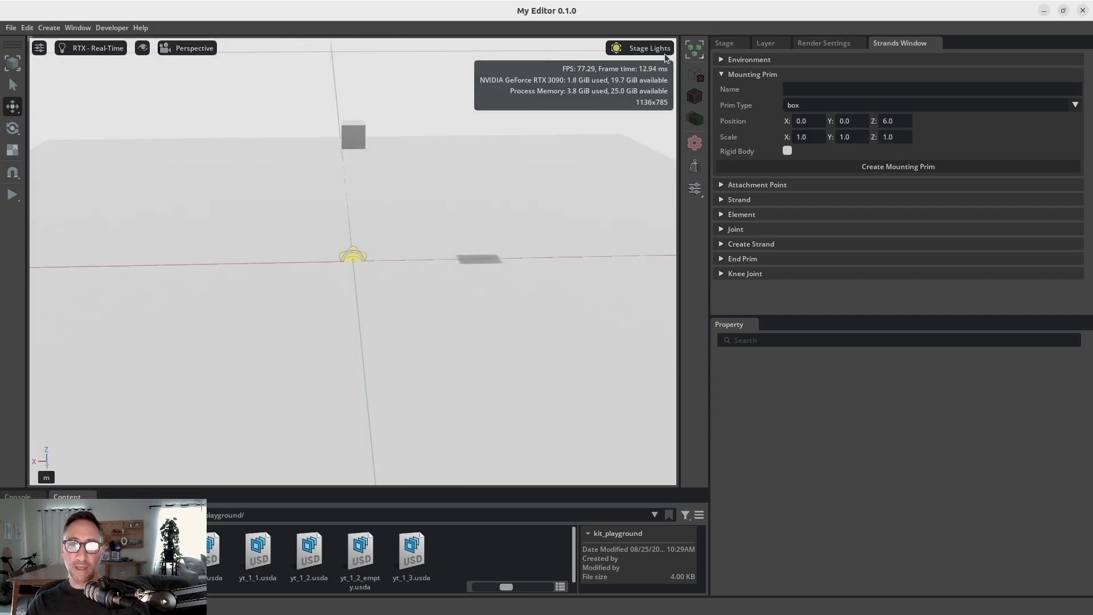
left_click(651, 49)
left_click(642, 129)
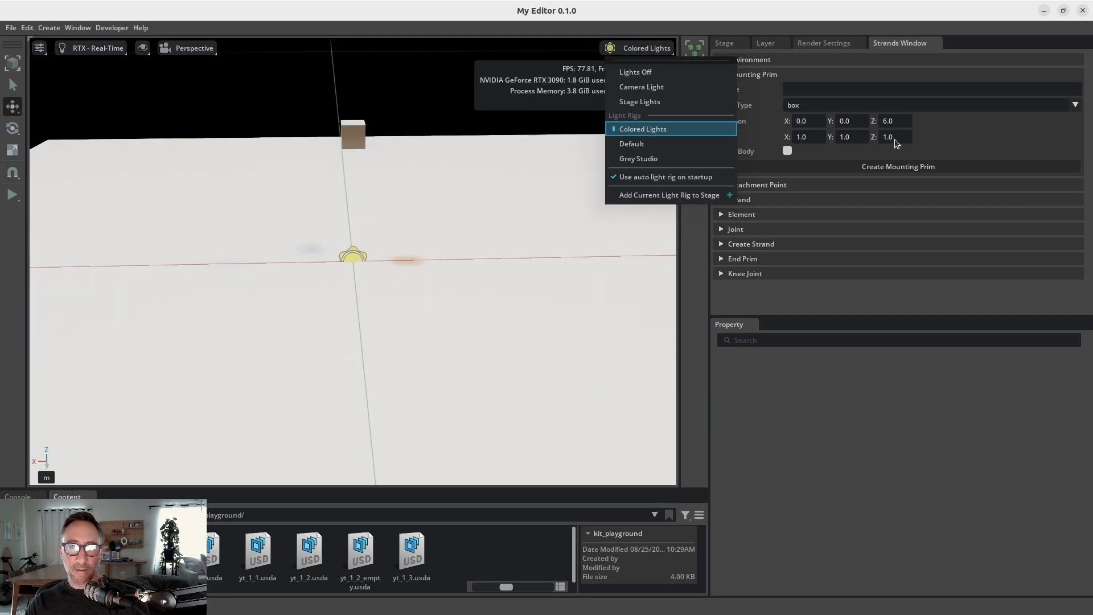
- Create a second box mounting prim with its X position set to 3, keeping Y 0.0, Z 6.0 and scale 1.0
left_click(807, 138)
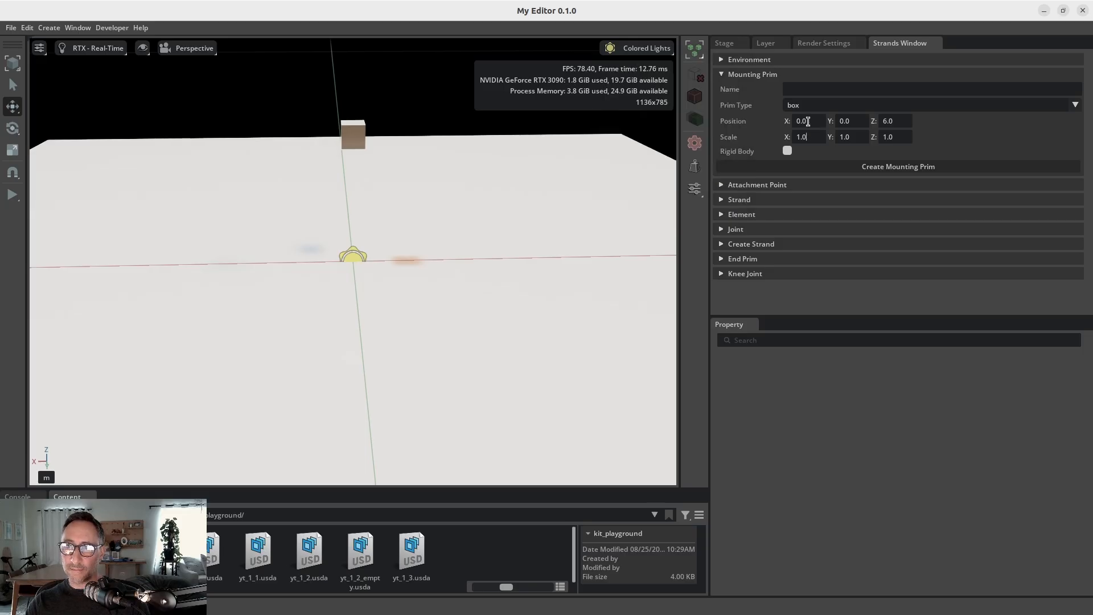
left_click_drag(808, 122, 788, 122)
type("3")
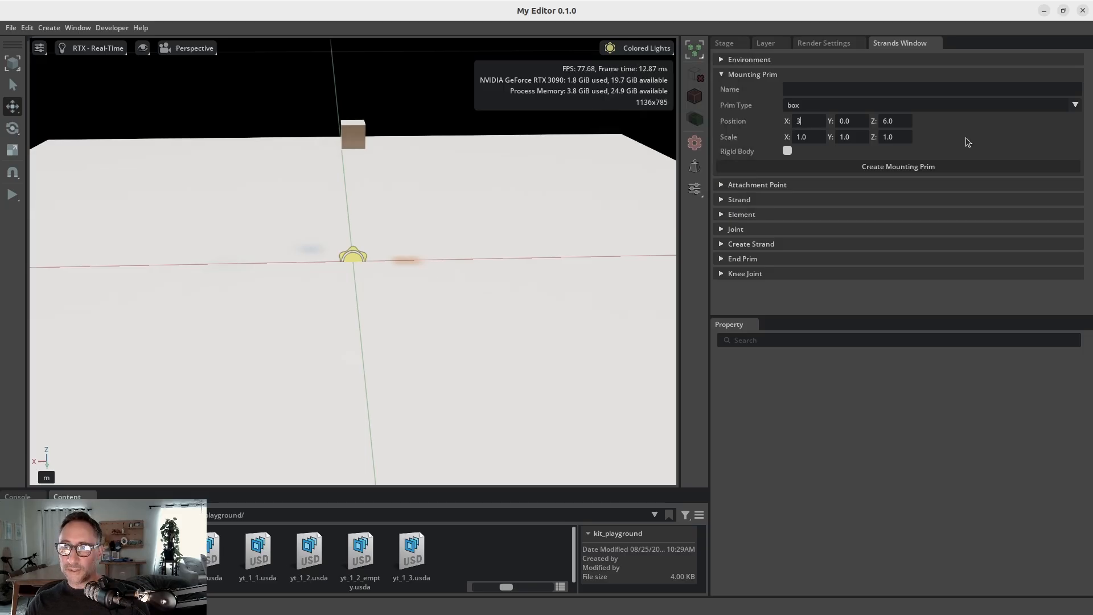
left_click(894, 171)
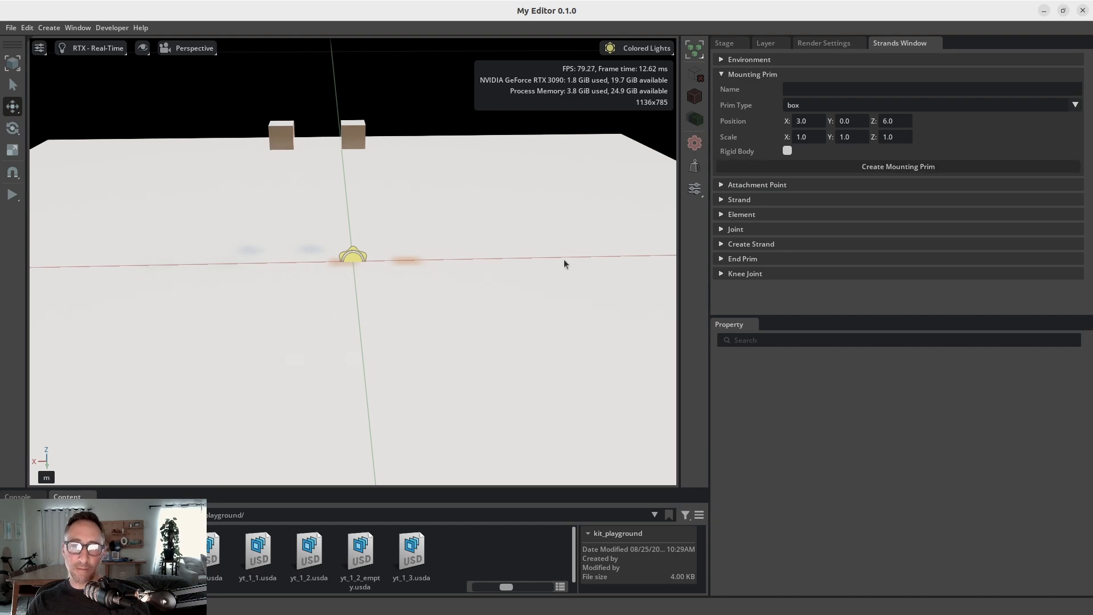
left_click_drag(529, 221, 538, 193, "alt")
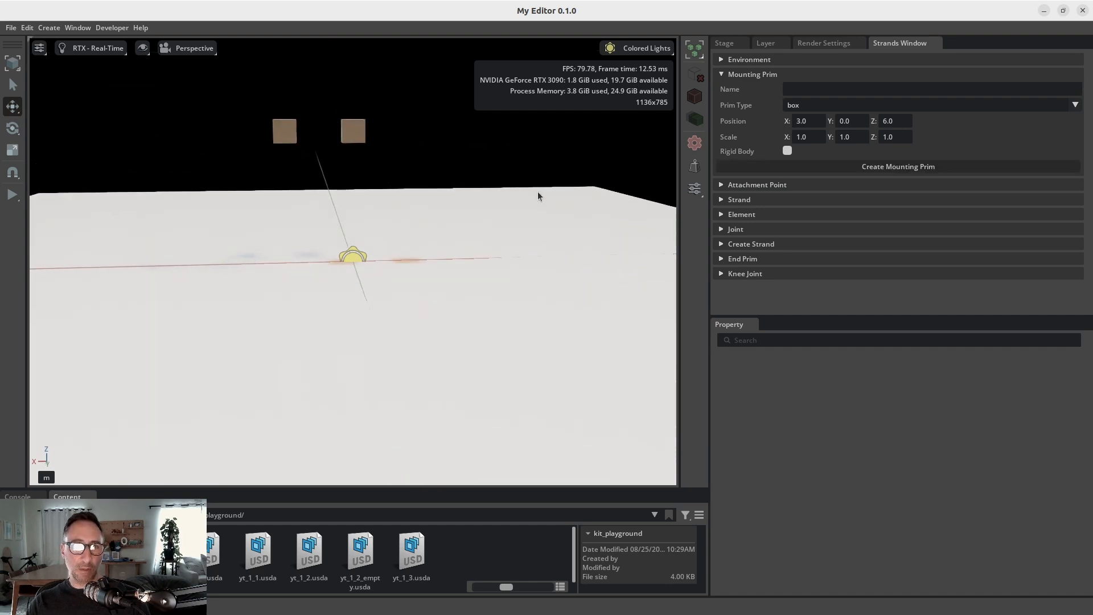
- Add a hanging strand to mounting_MountingPrim_01 with a segment count of 6 and spacing of 0.02
left_click(352, 133)
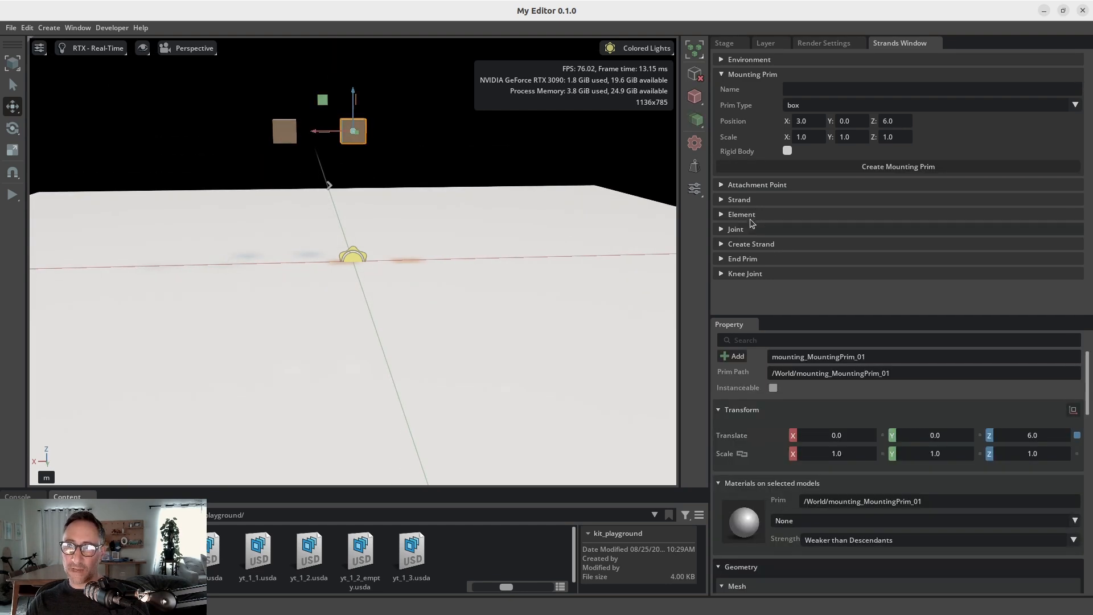
left_click(728, 200)
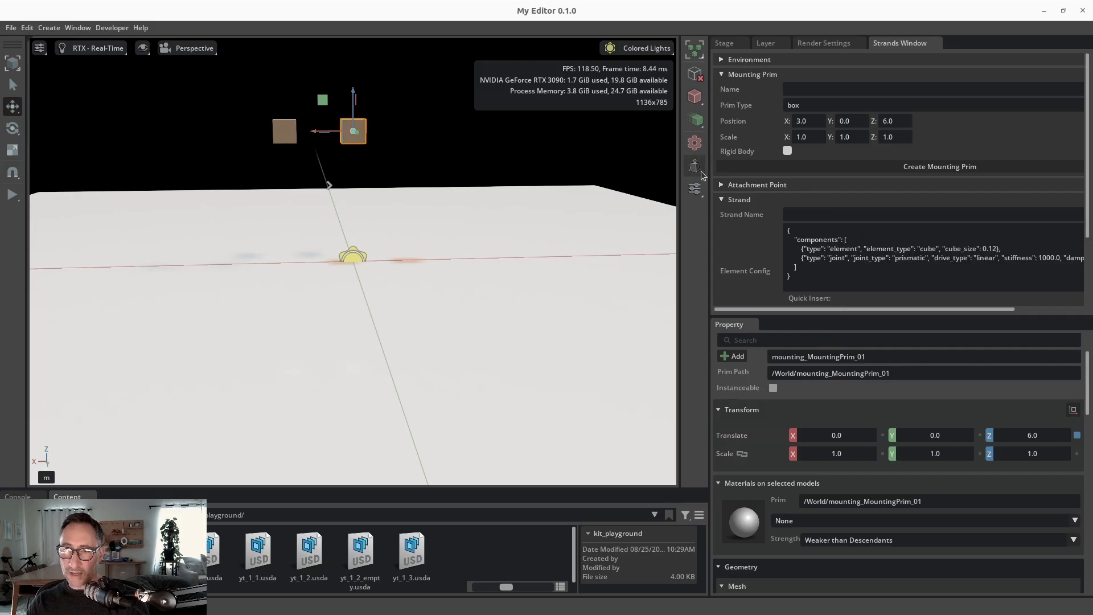
left_click(722, 200)
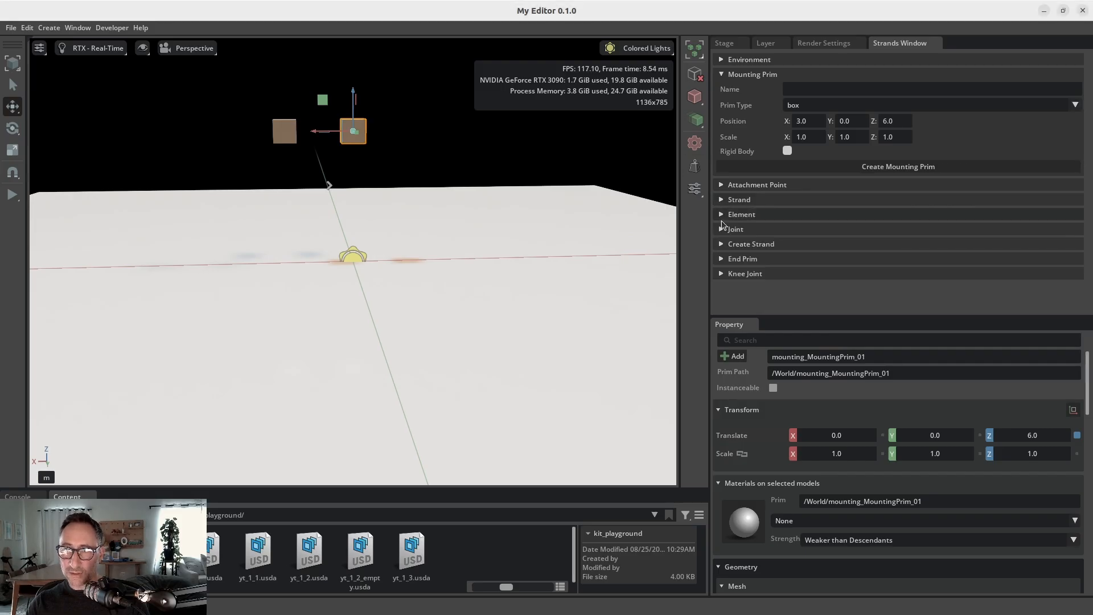
left_click(722, 244)
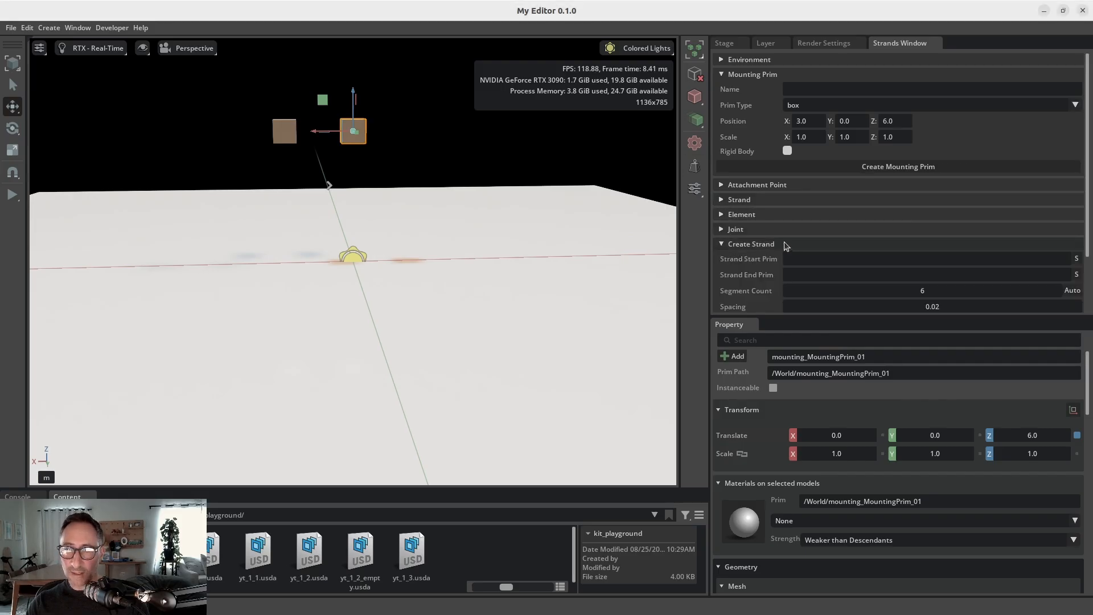
left_click(1074, 260)
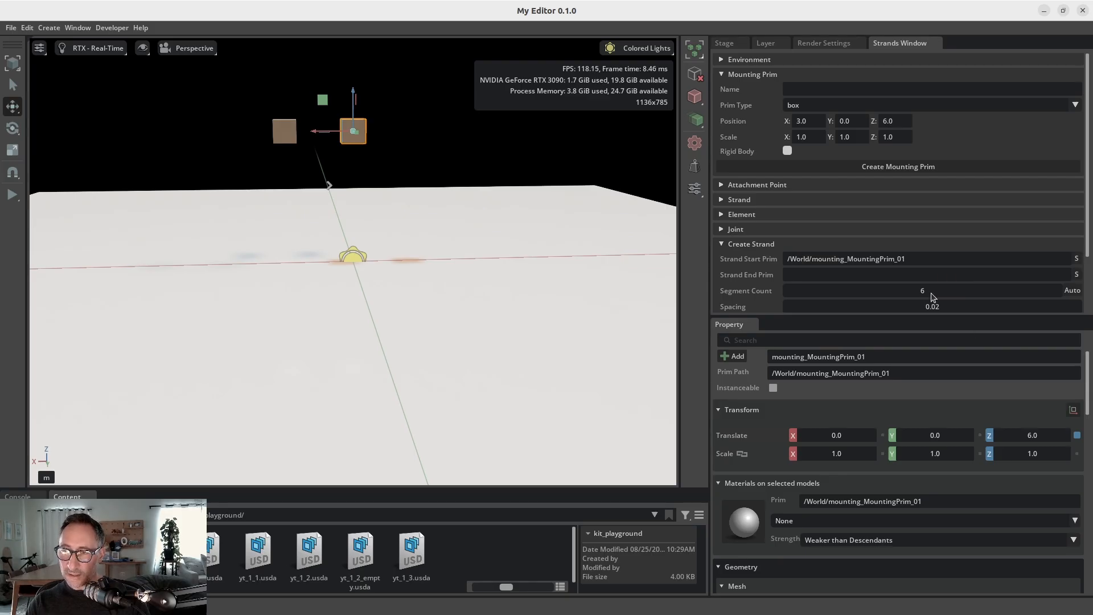
scroll(913, 300, "down", 3)
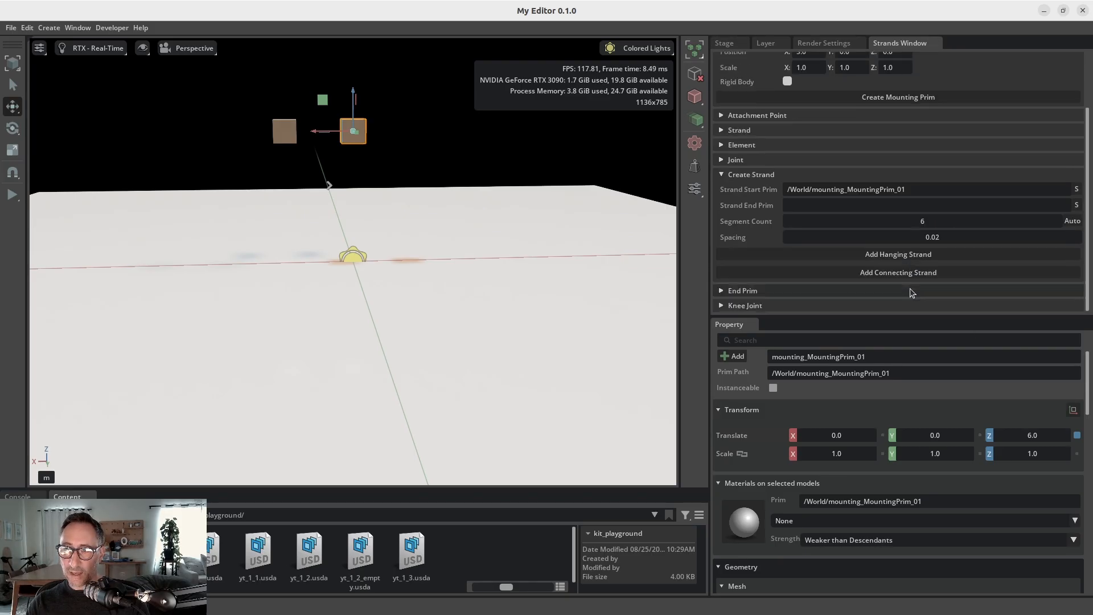
left_click(891, 257)
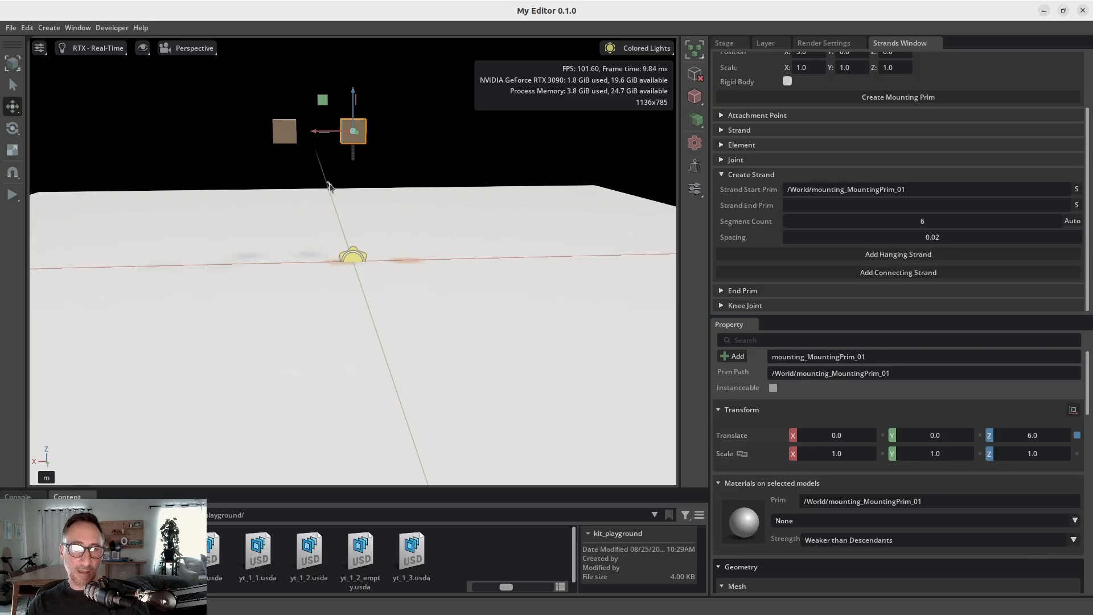
scroll(344, 171, "up", 2)
scroll(342, 160, "up", 2)
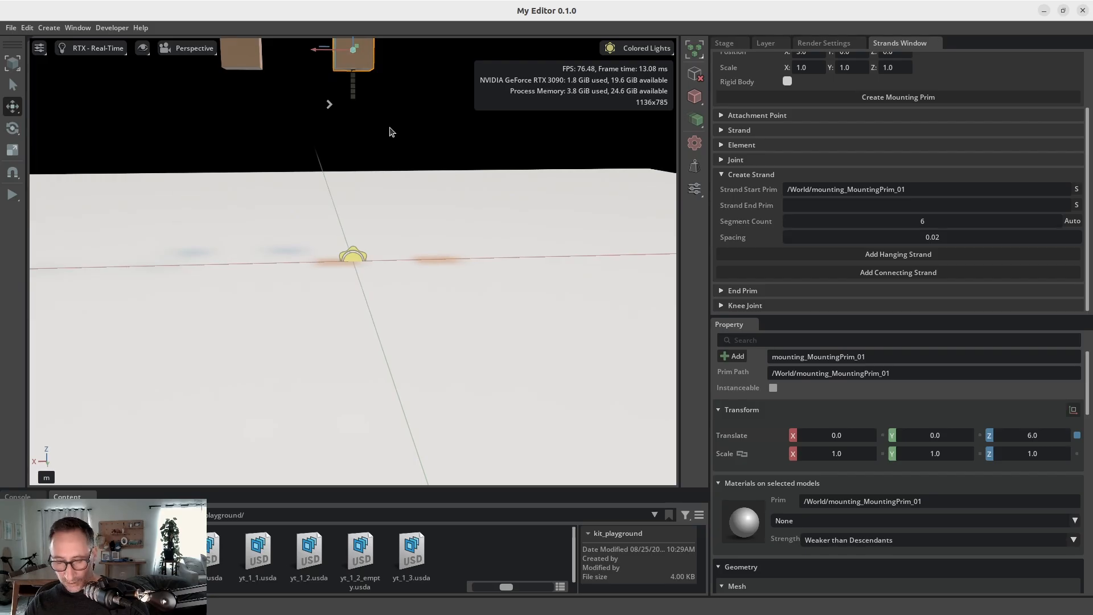
- Open the recent stage yt_1_2.usda without saving the current stage
left_click(11, 27)
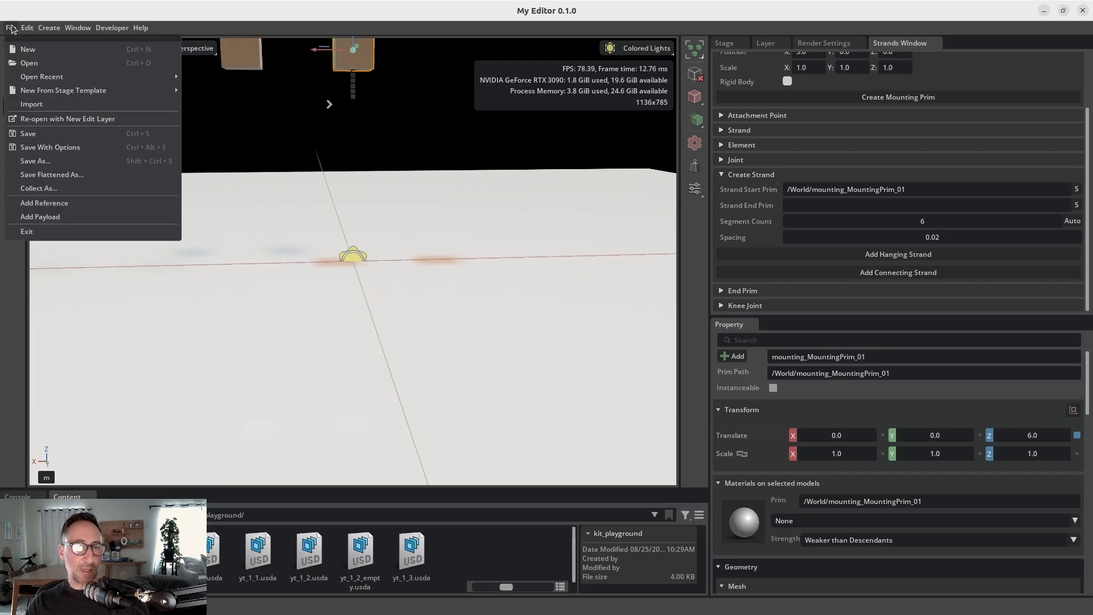
mouse_move(45, 76)
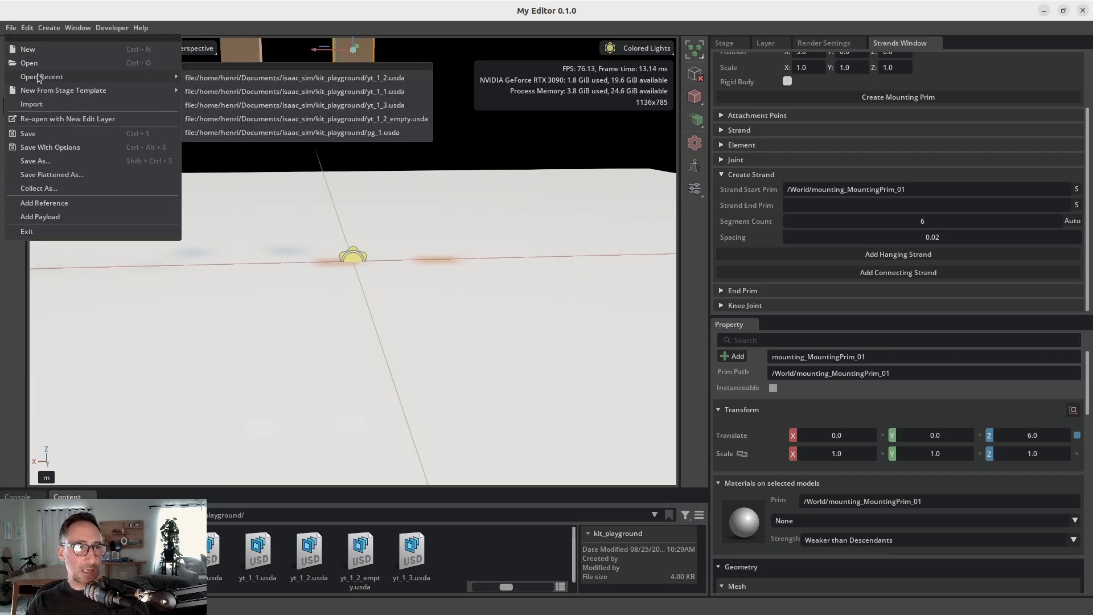
left_click(374, 80)
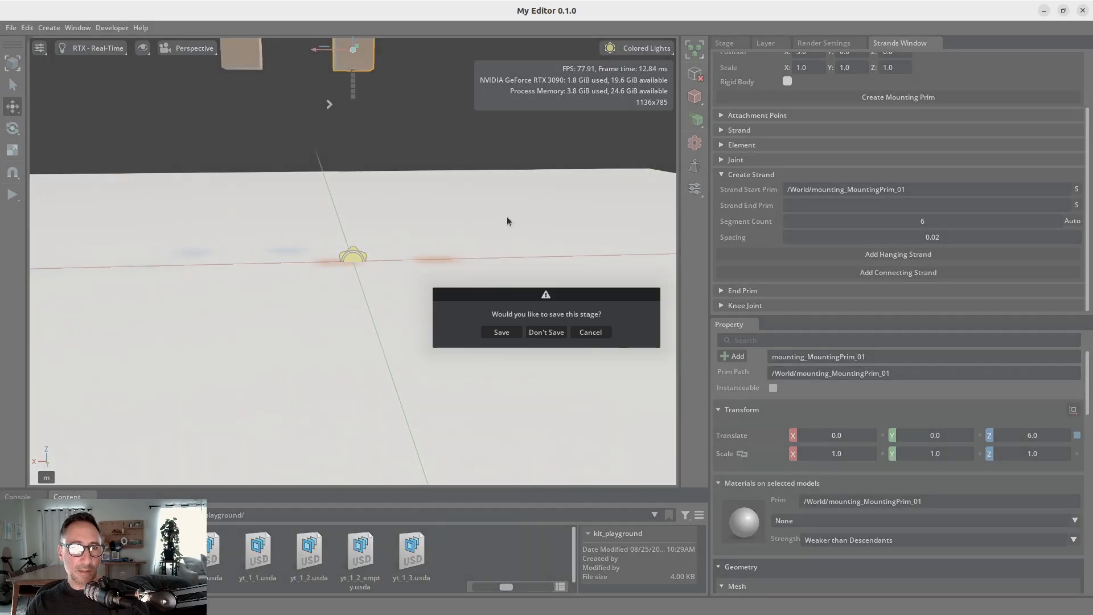
left_click(546, 333)
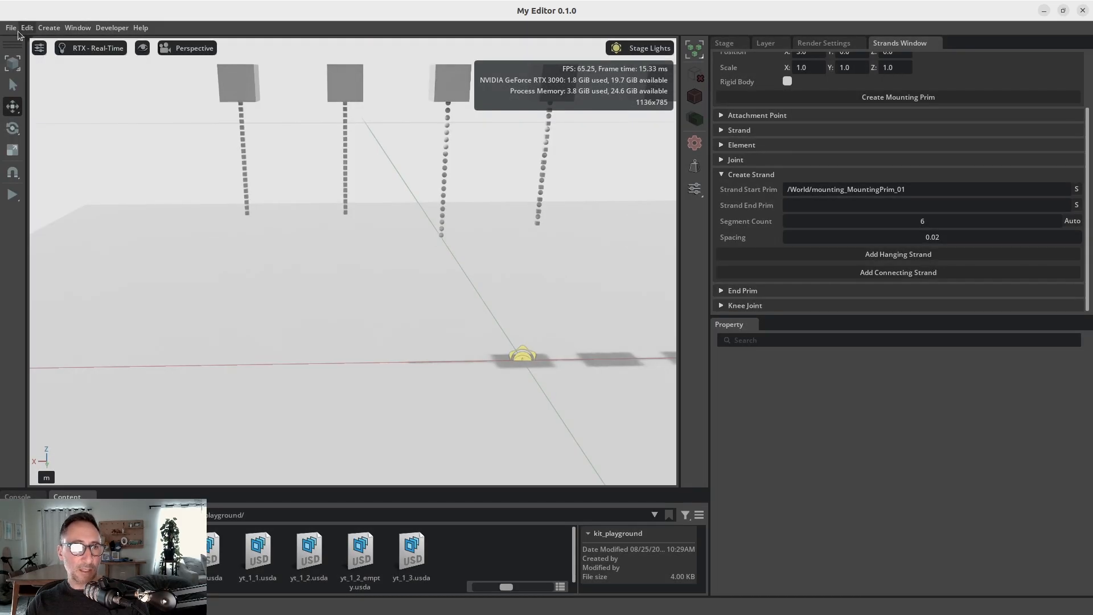
- Open the recent stage yt_1_3.usda
left_click(11, 27)
mouse_move(45, 76)
left_click(402, 110)
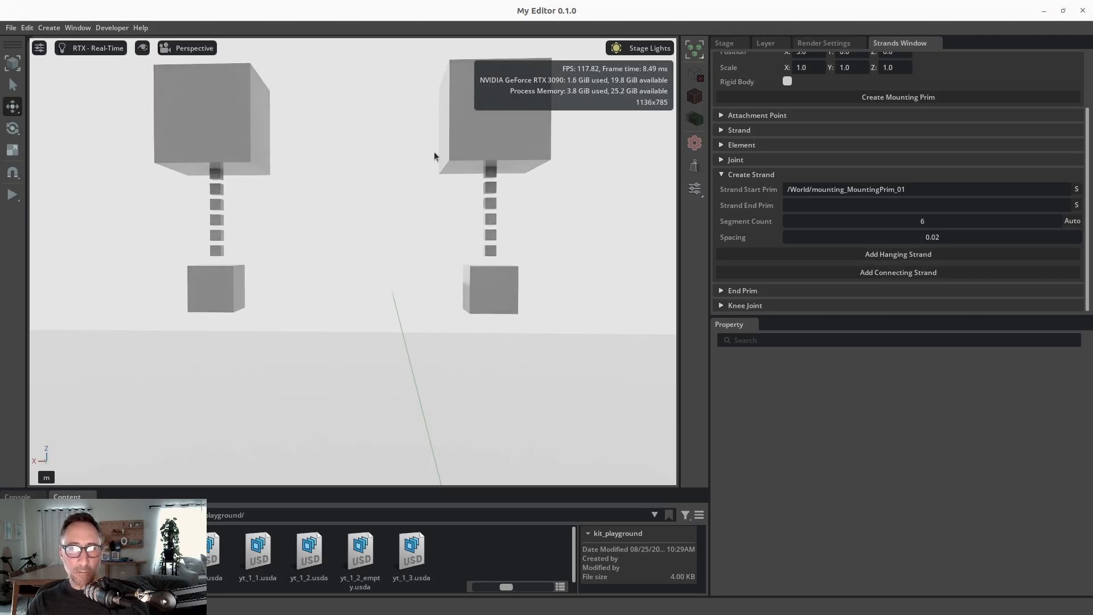
- Examine the stage hierarchy under World, inspecting the cube elements and the joints joint_0 and joint_1 of strand_Strand_01
left_click(496, 130)
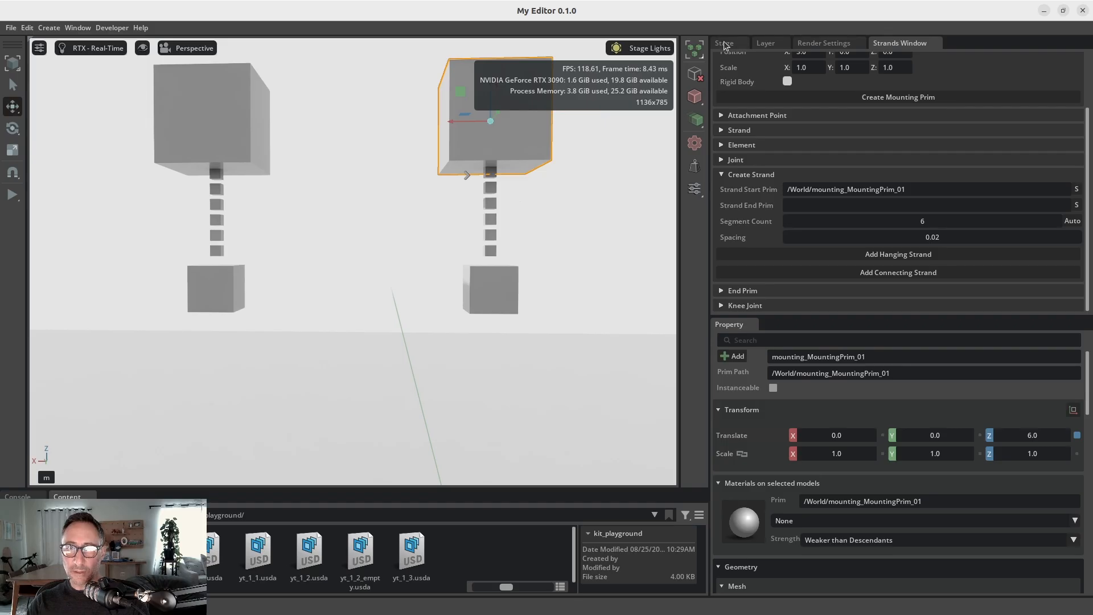
left_click(697, 75)
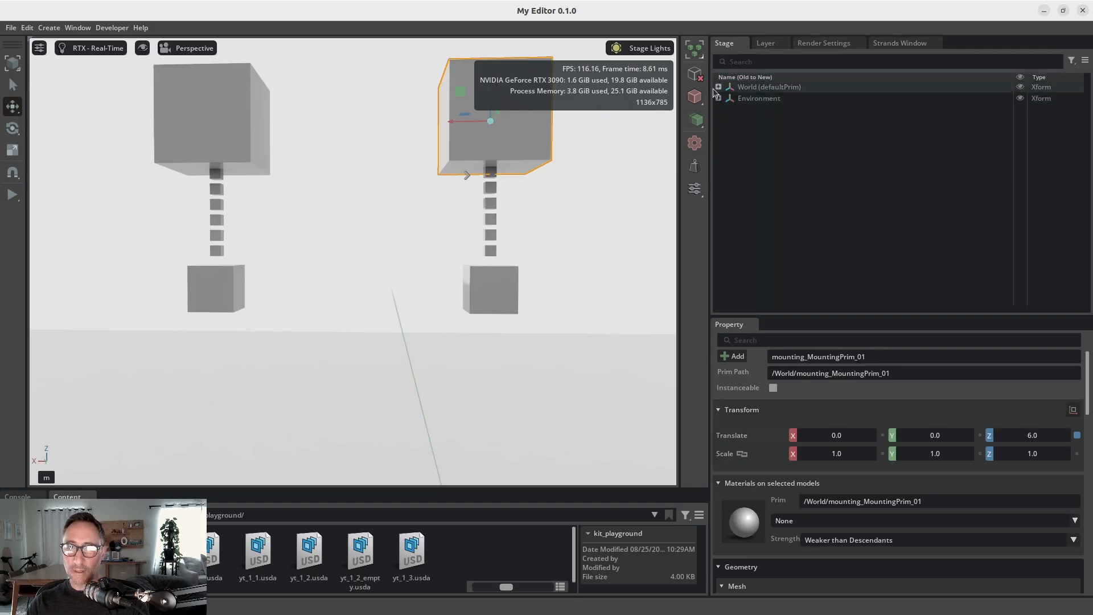
left_click(719, 87)
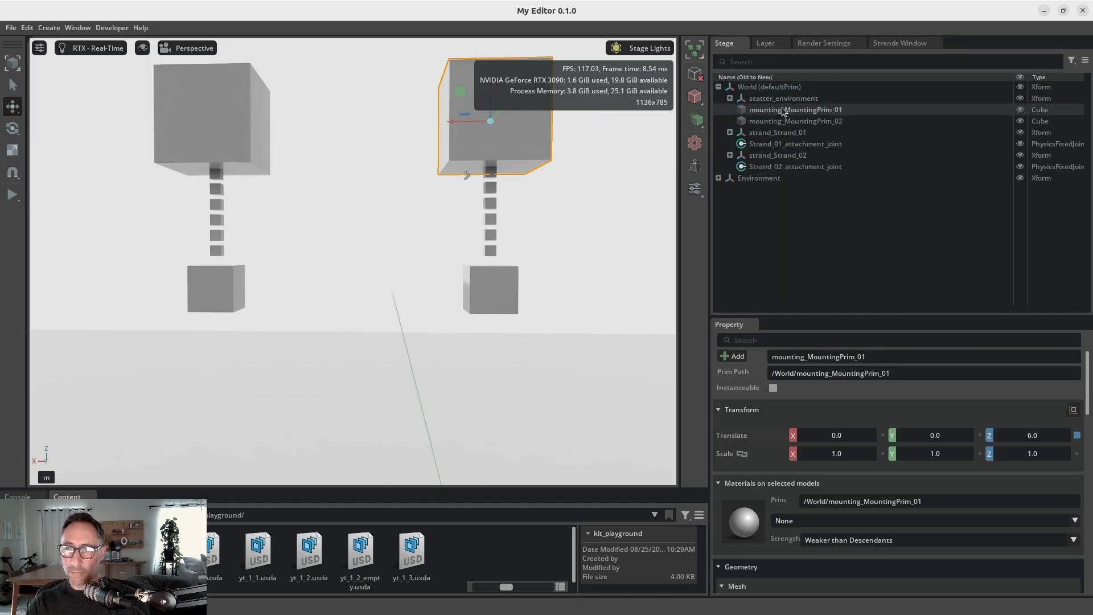
left_click(731, 133)
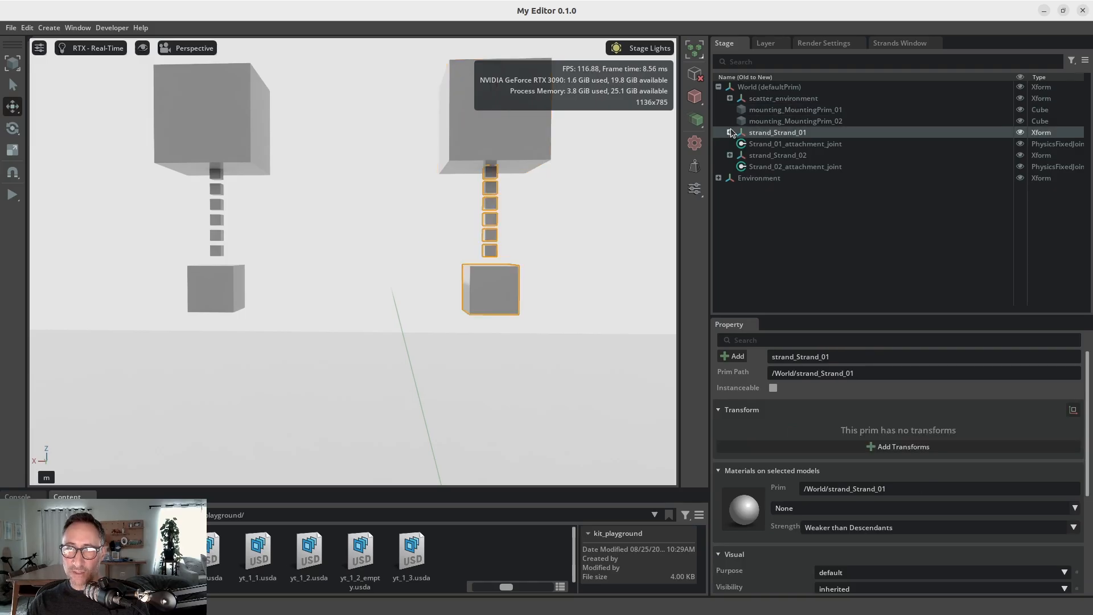
left_click(729, 133)
left_click(769, 145)
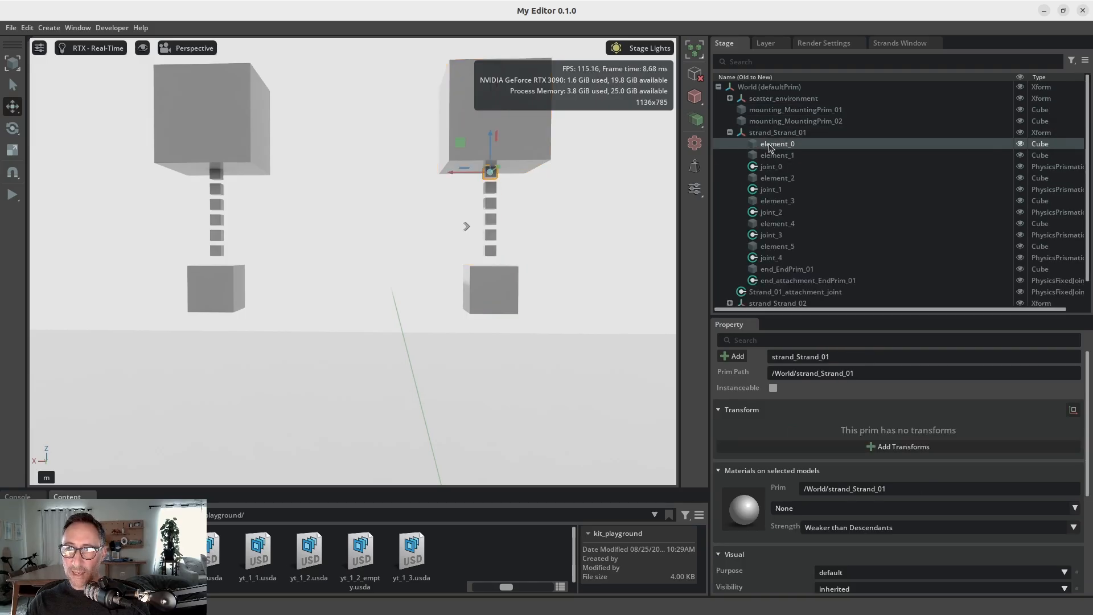
left_click(775, 156)
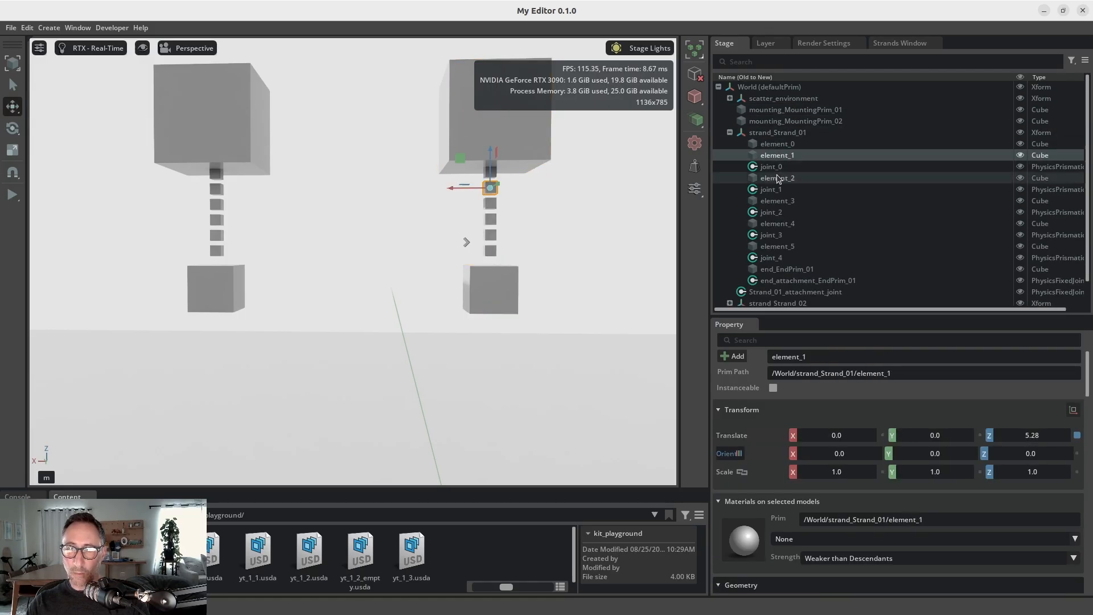
left_click(776, 179)
left_click(776, 202)
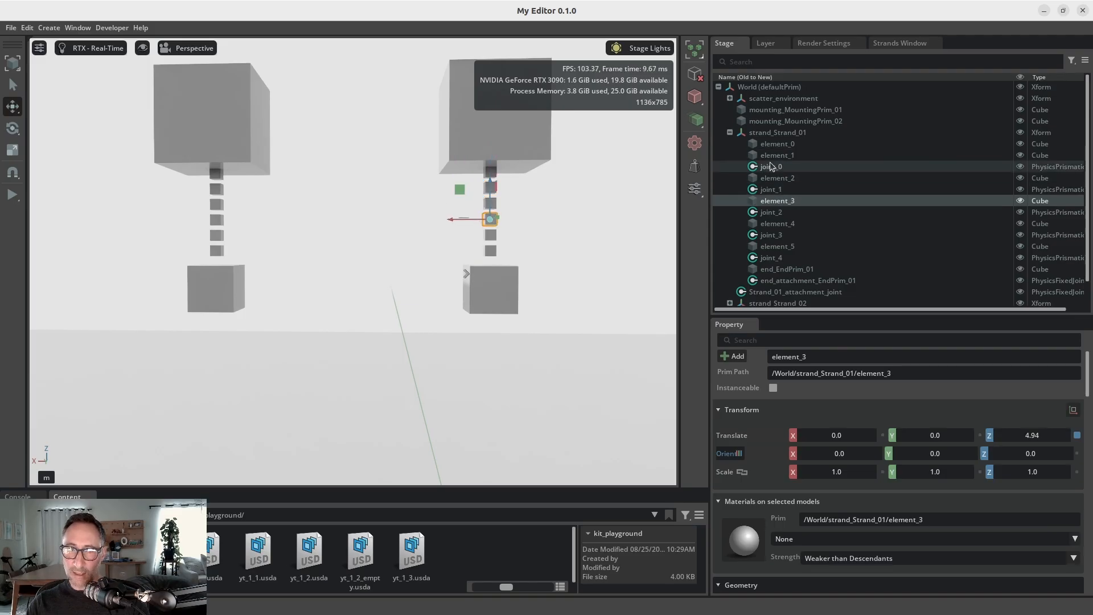
left_click(769, 167)
left_click(769, 189)
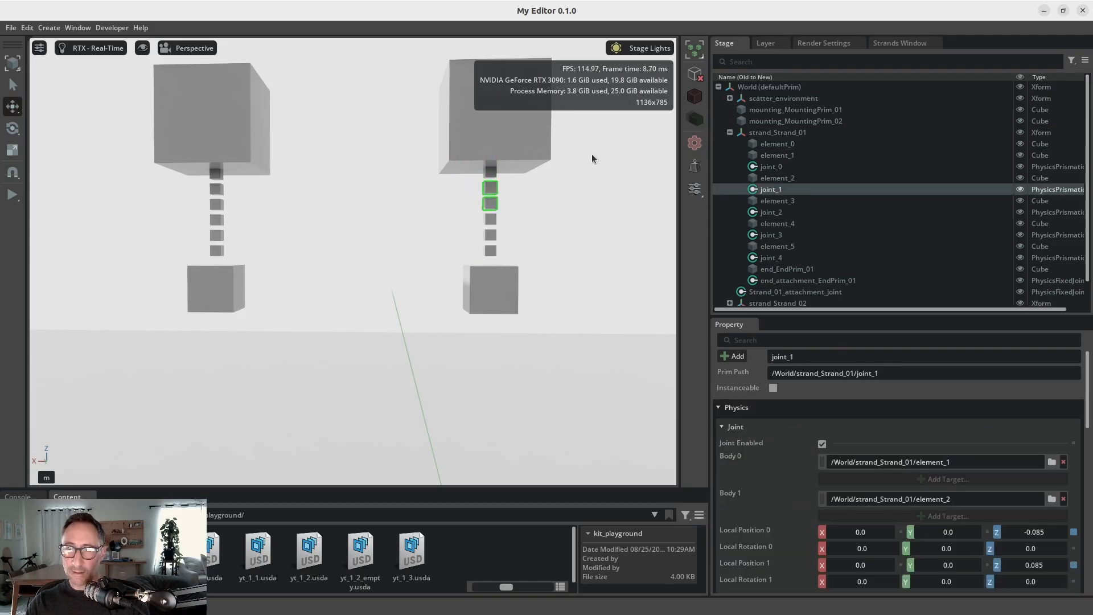
- Turn on the display of physics joints in the viewport
left_click(147, 49)
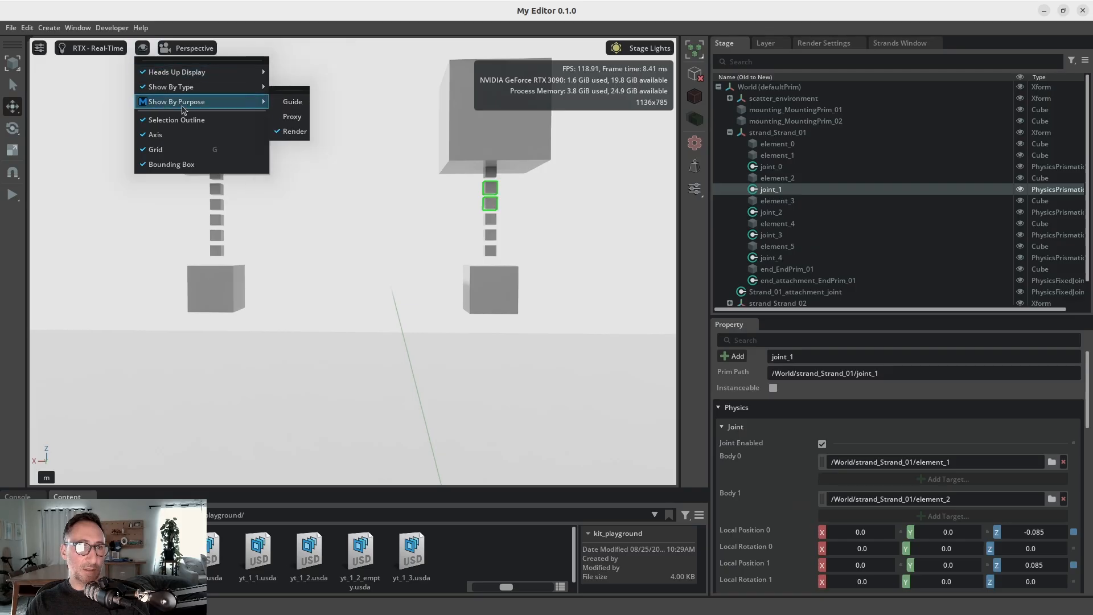
mouse_move(214, 86)
mouse_move(319, 164)
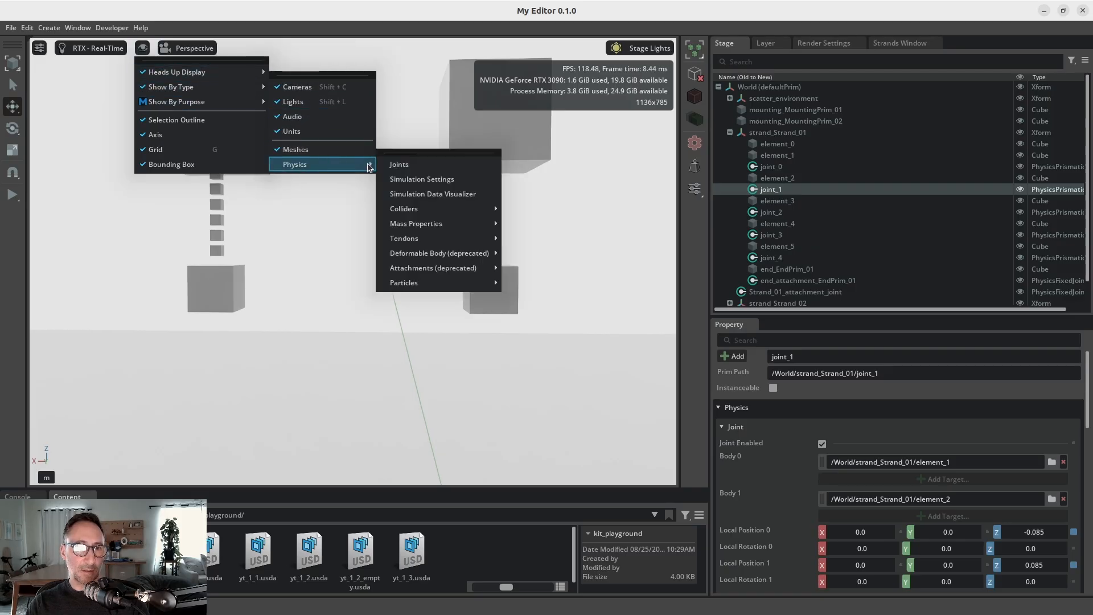
left_click(399, 164)
left_click(440, 406)
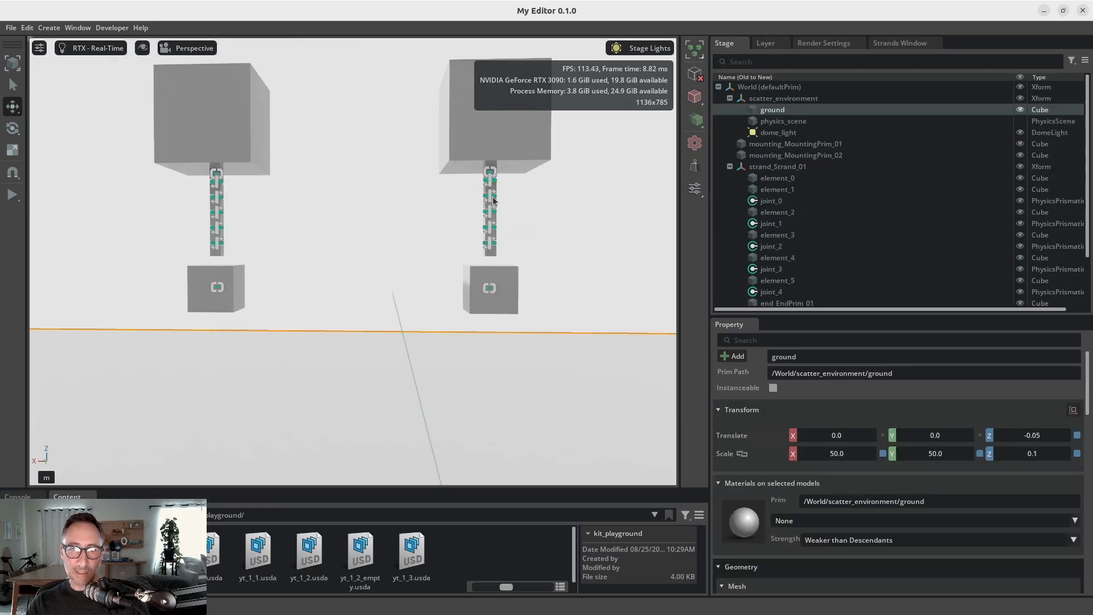
- Inspect the prismatic limits and linear drive settings of joint_0 in strand_Strand_01
left_click(772, 199)
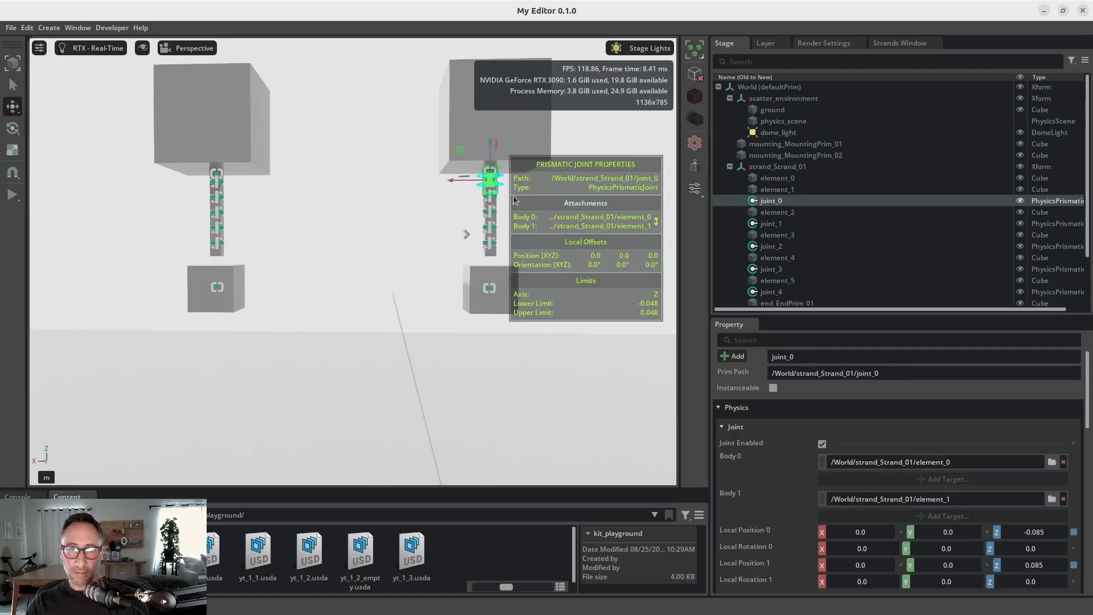
scroll(938, 548, "down", 8)
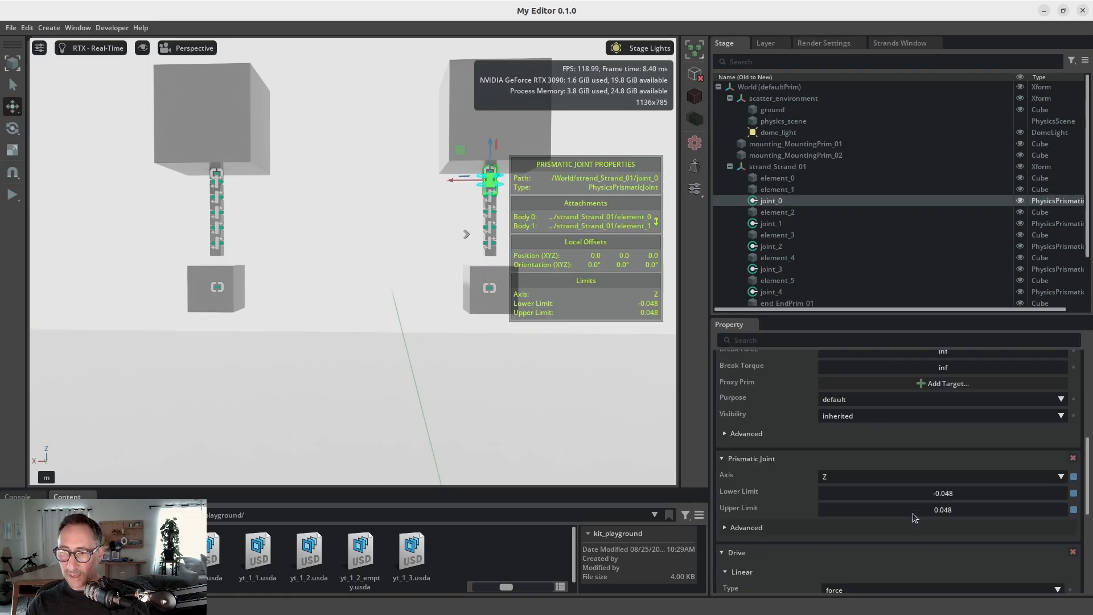
scroll(944, 509, "down", 4)
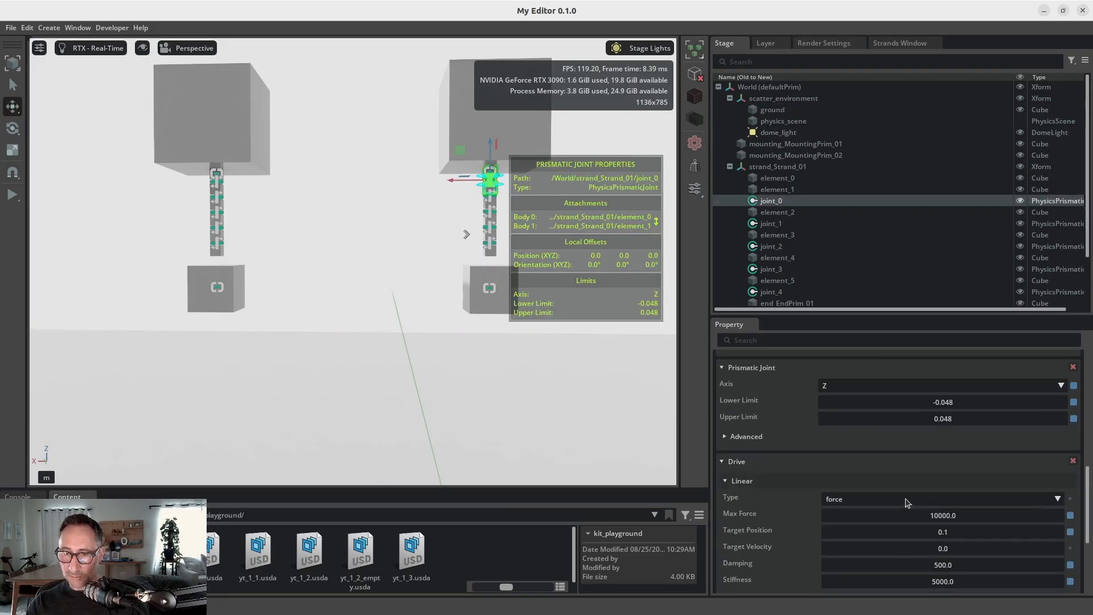
scroll(939, 530, "down", 4)
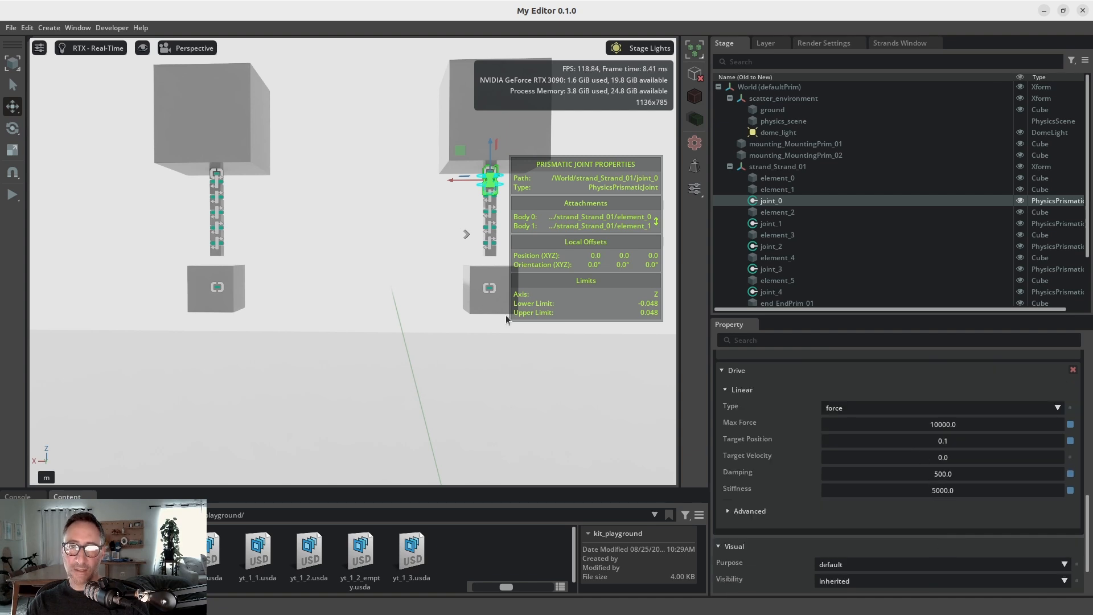
- Turn off the display of physics joints in the viewport and clear the selection
left_click(143, 48)
mouse_move(184, 88)
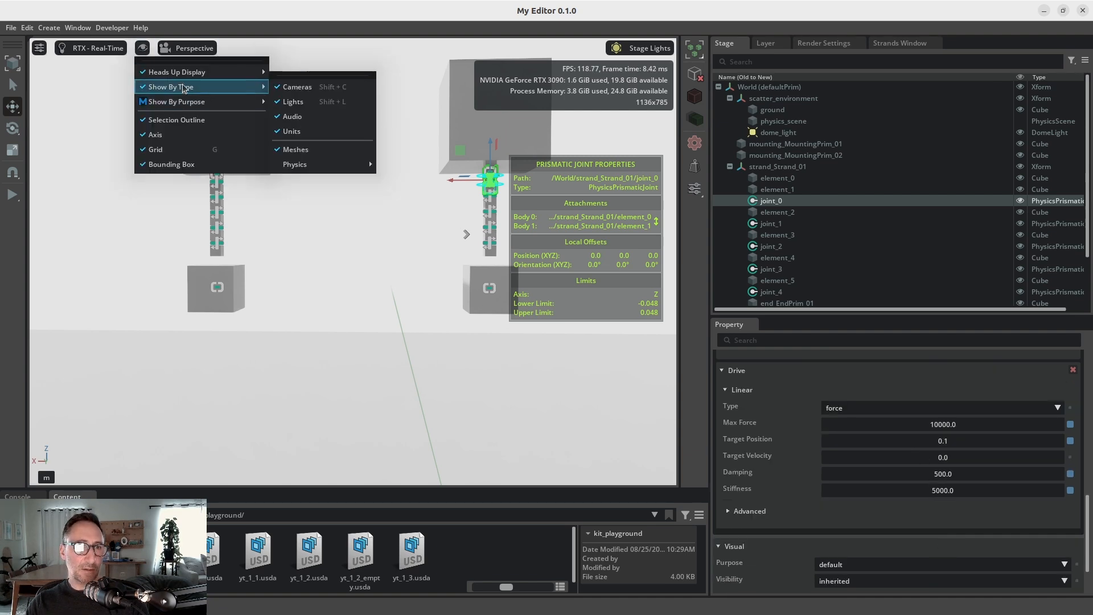
mouse_move(336, 164)
left_click(413, 166)
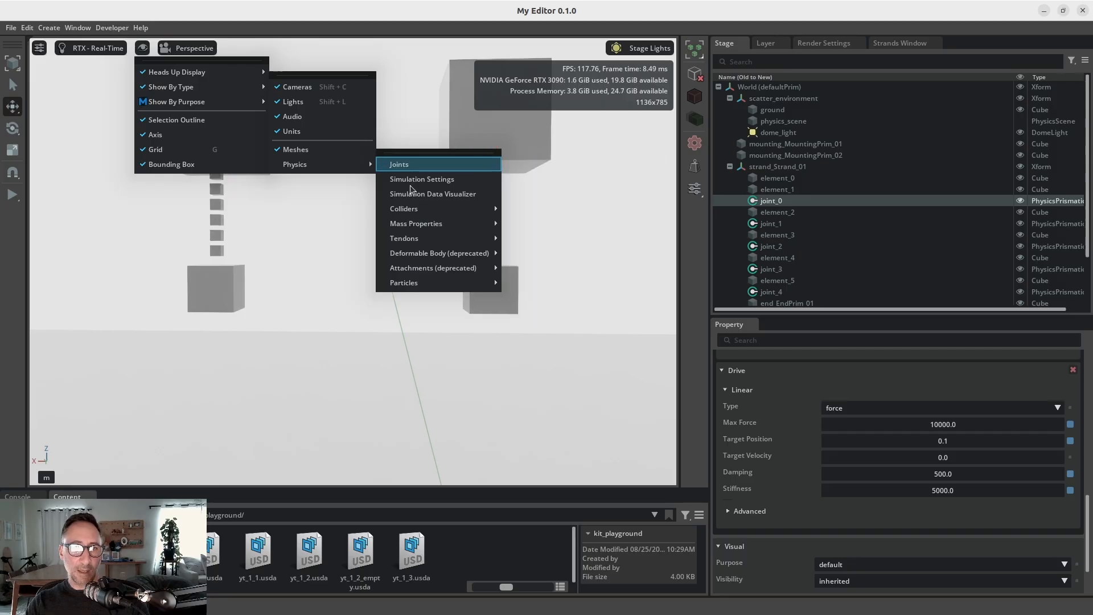
left_click(592, 202)
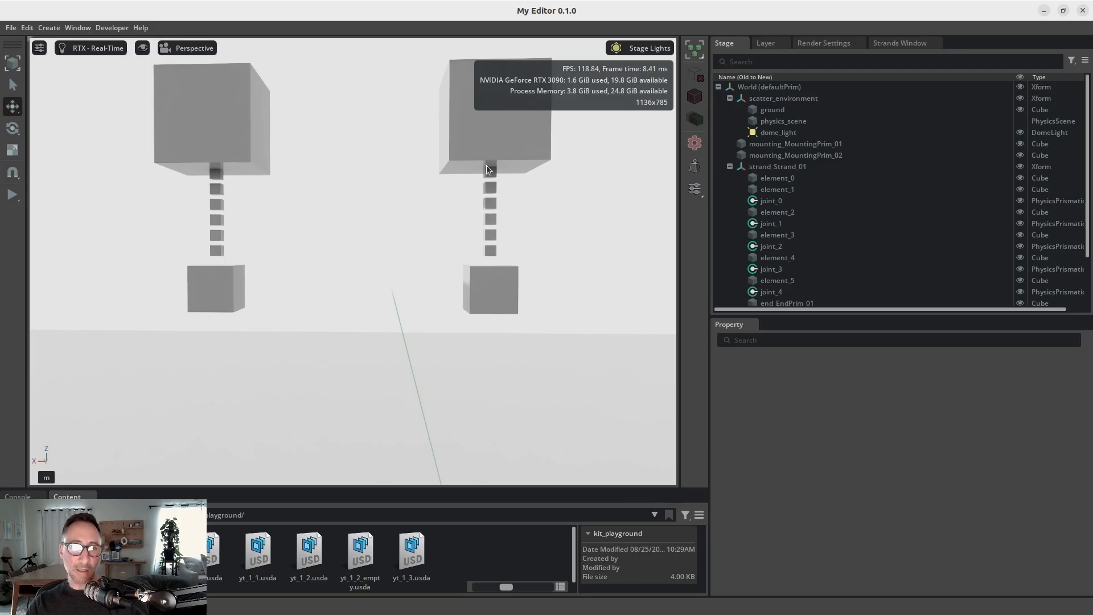
- Compare the mass settings of the end prims hanging from strand_Strand_02 and strand_Strand_01
left_click(221, 291)
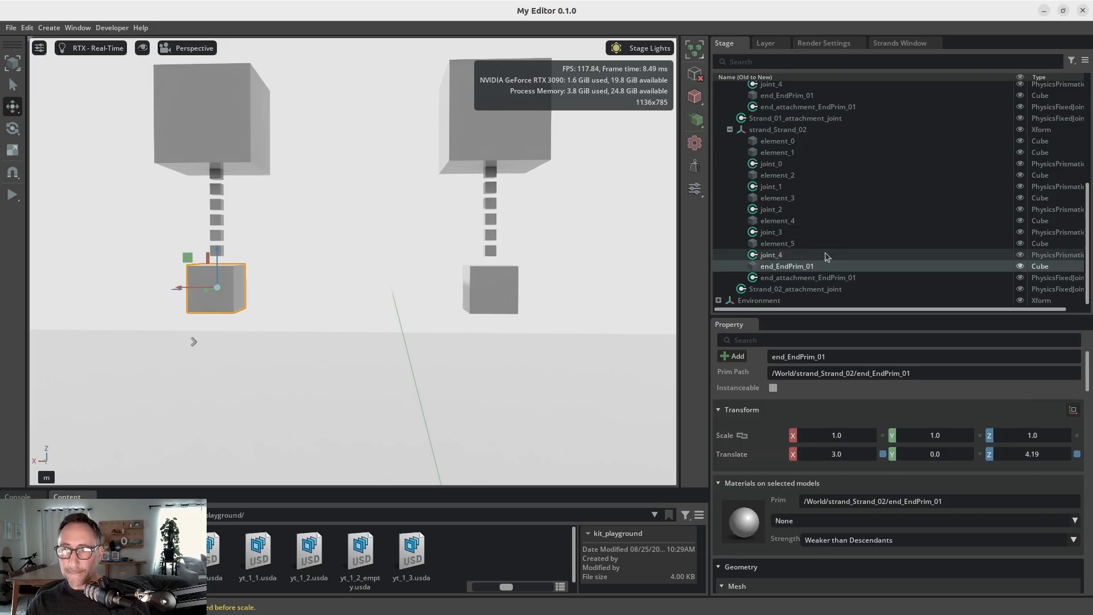
scroll(923, 526, "down", 15)
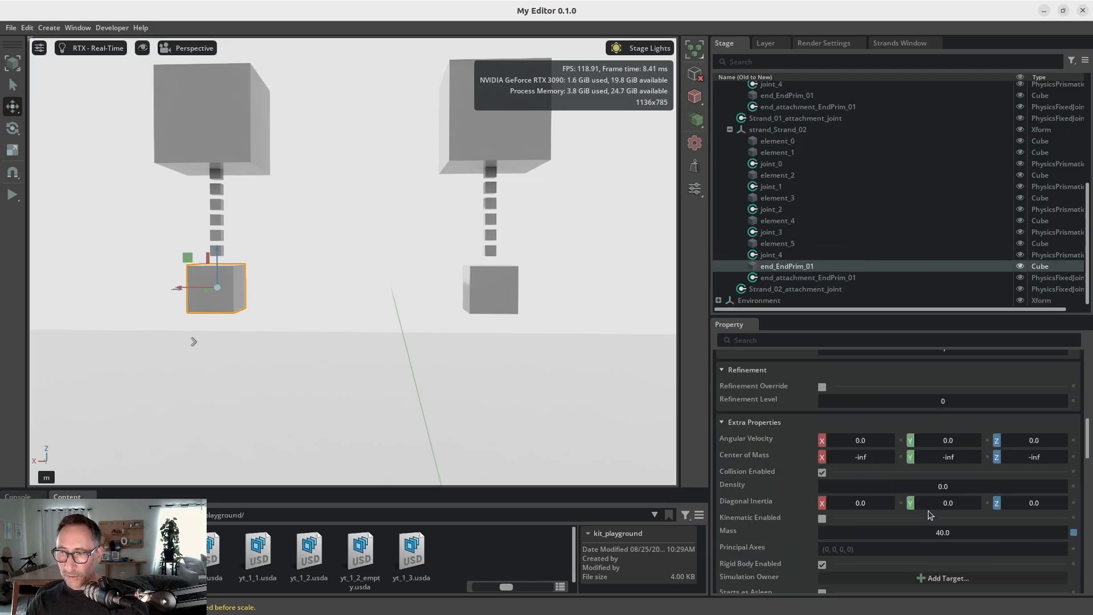
scroll(929, 508, "down", 5)
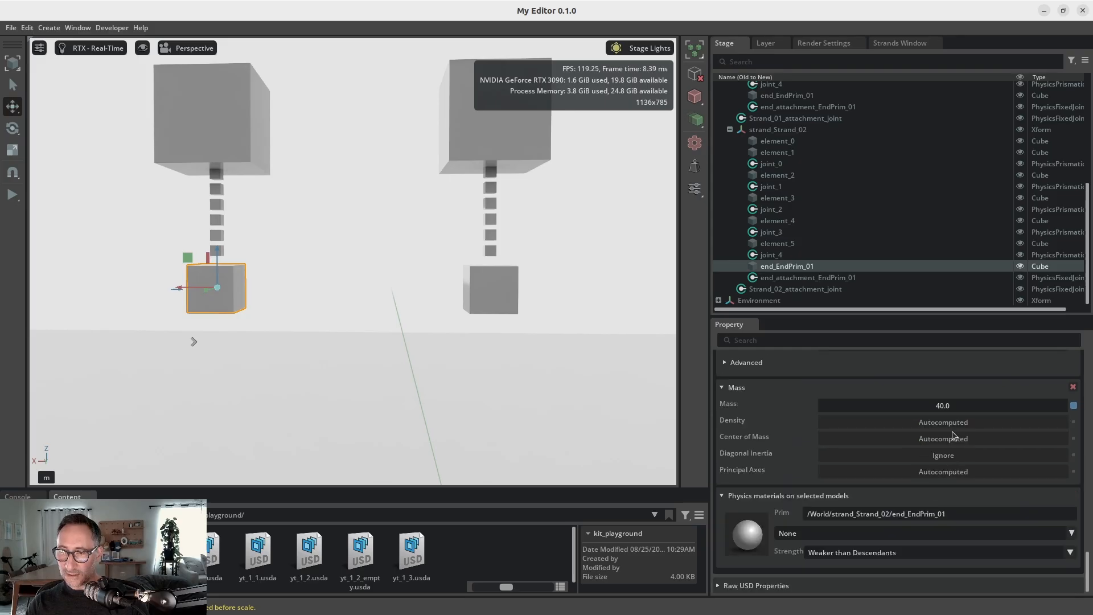
left_click(490, 294)
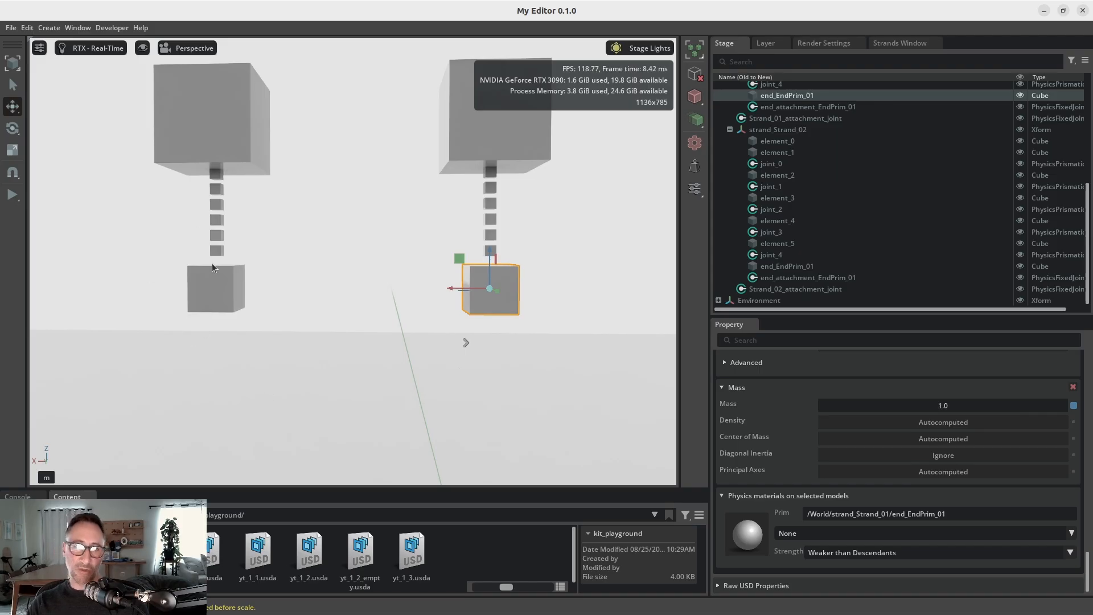
- Run the physics simulation on the two strands carrying end prims
left_click(11, 194)
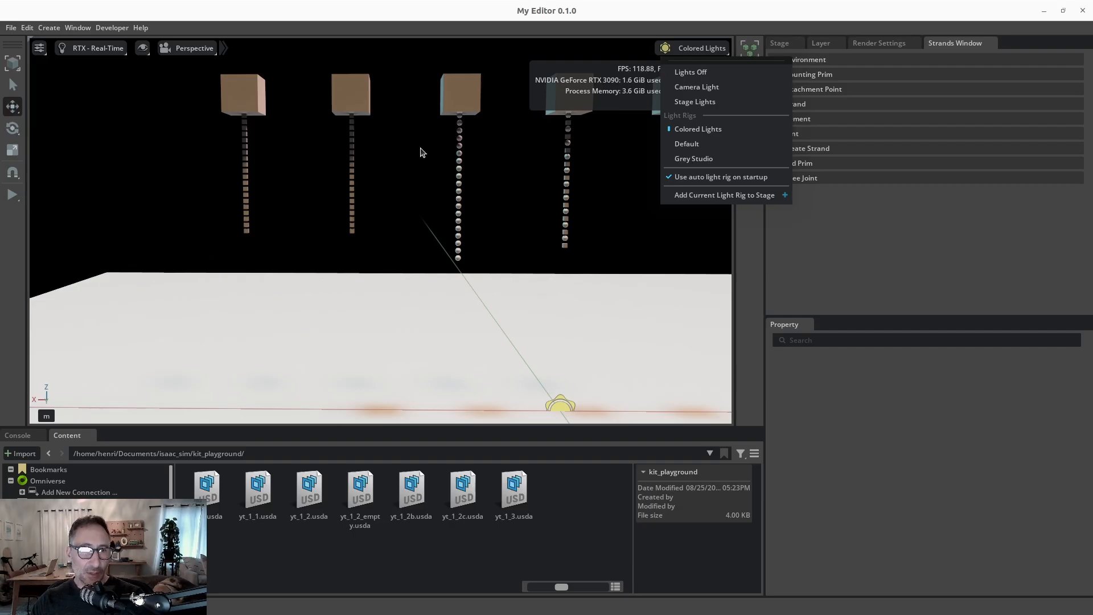
- Simulate the four hanging strands and pull on each one to compare how they stretch and swing
left_click(246, 235)
left_click(246, 232)
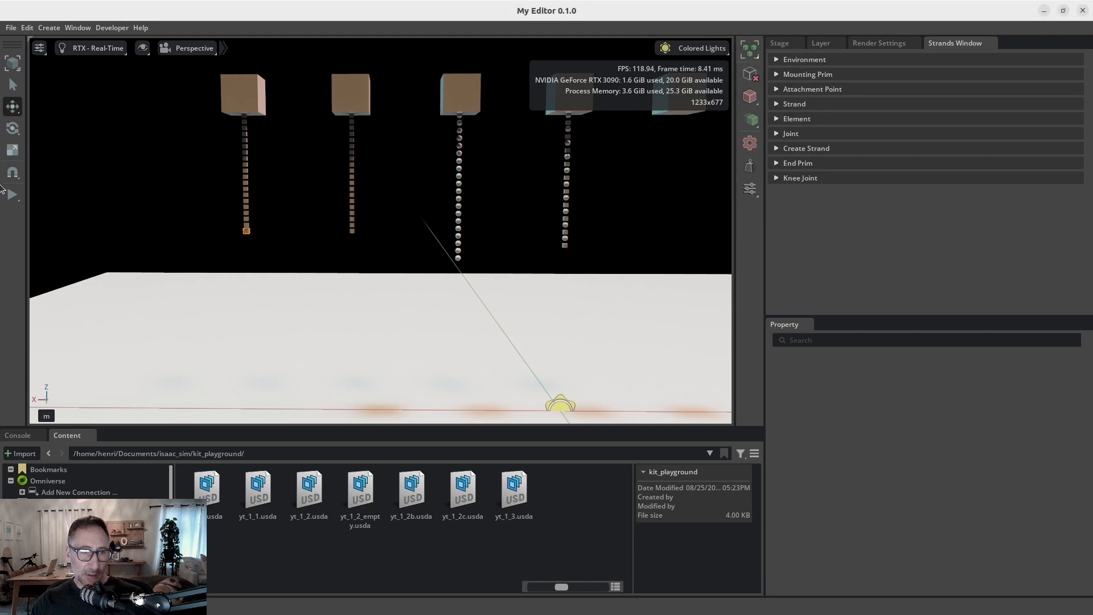
left_click(12, 194)
left_click(261, 239)
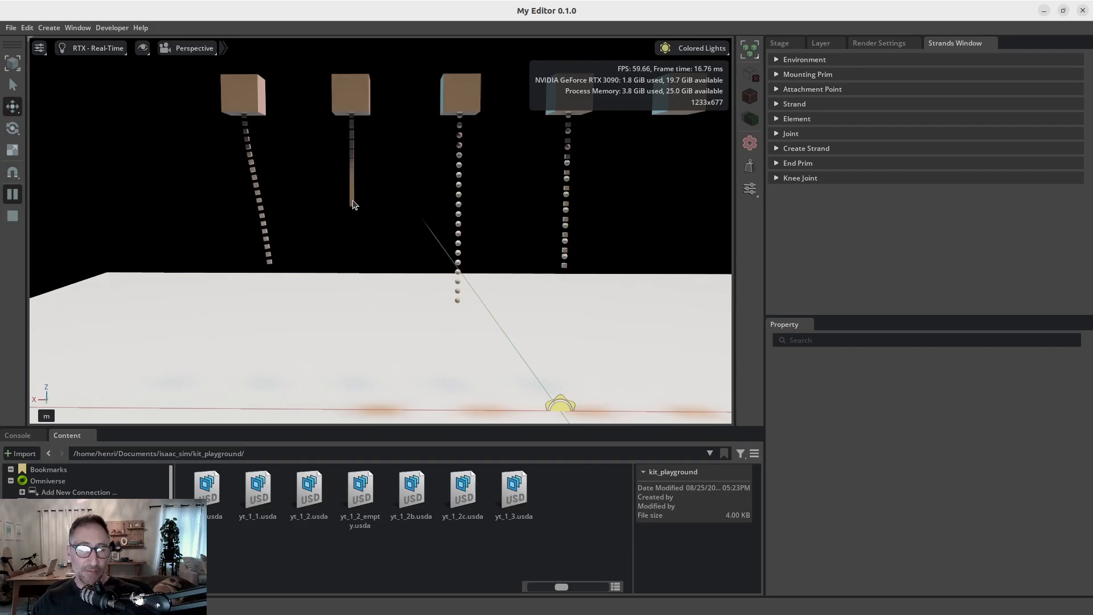
left_click_drag(353, 207, 344, 394, "shift")
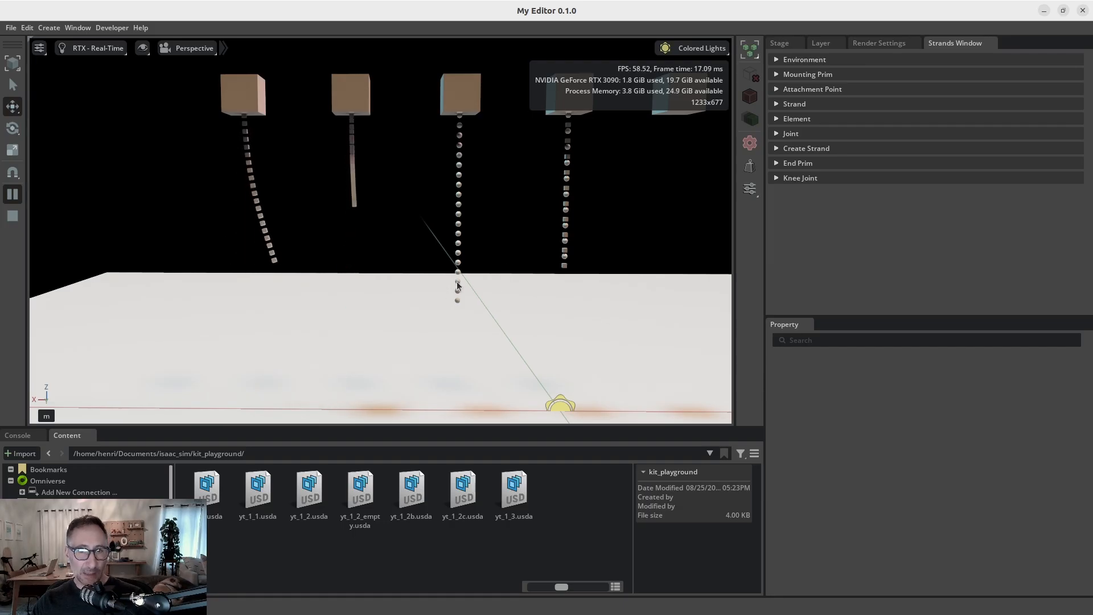
left_click_drag(457, 279, 465, 98, "shift")
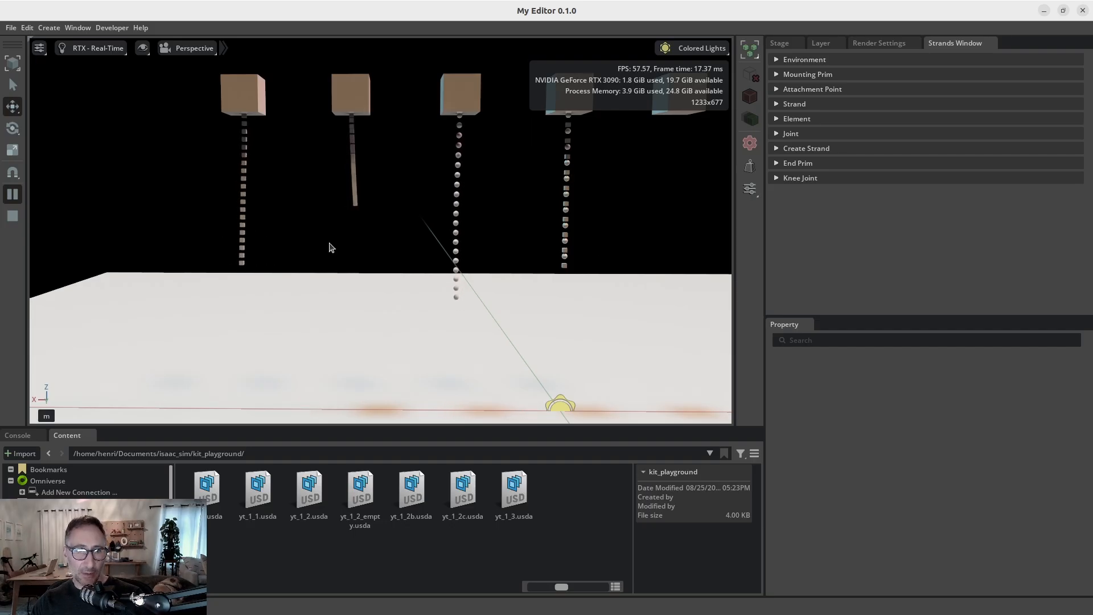
left_click_drag(564, 266, 723, 322, "shift")
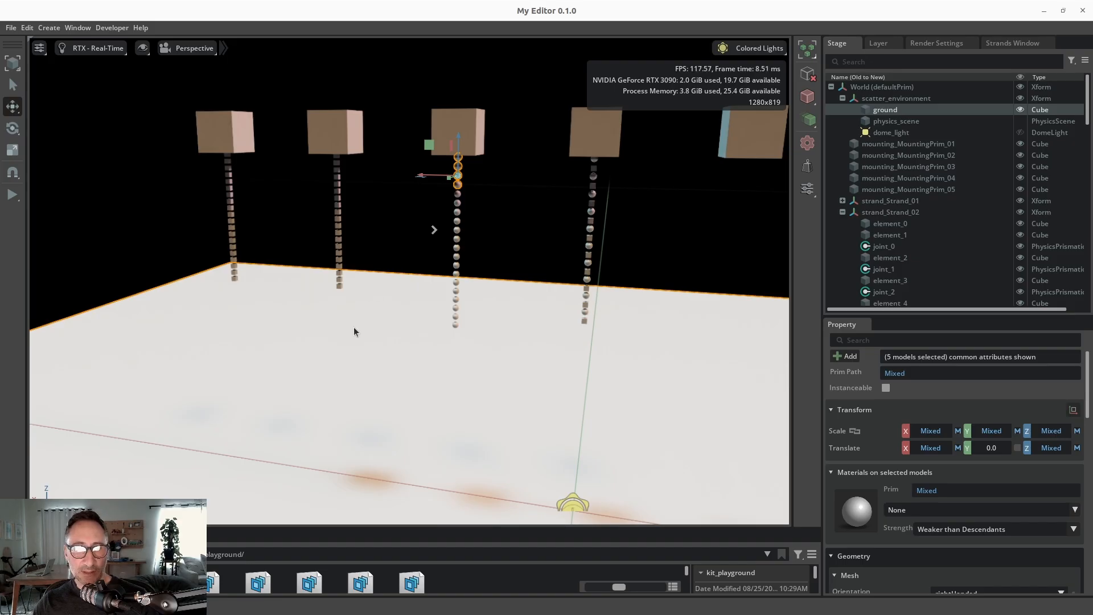
- Simulate the four strands detached from their mounting prims and examine how they land on the ground
left_click(11, 194)
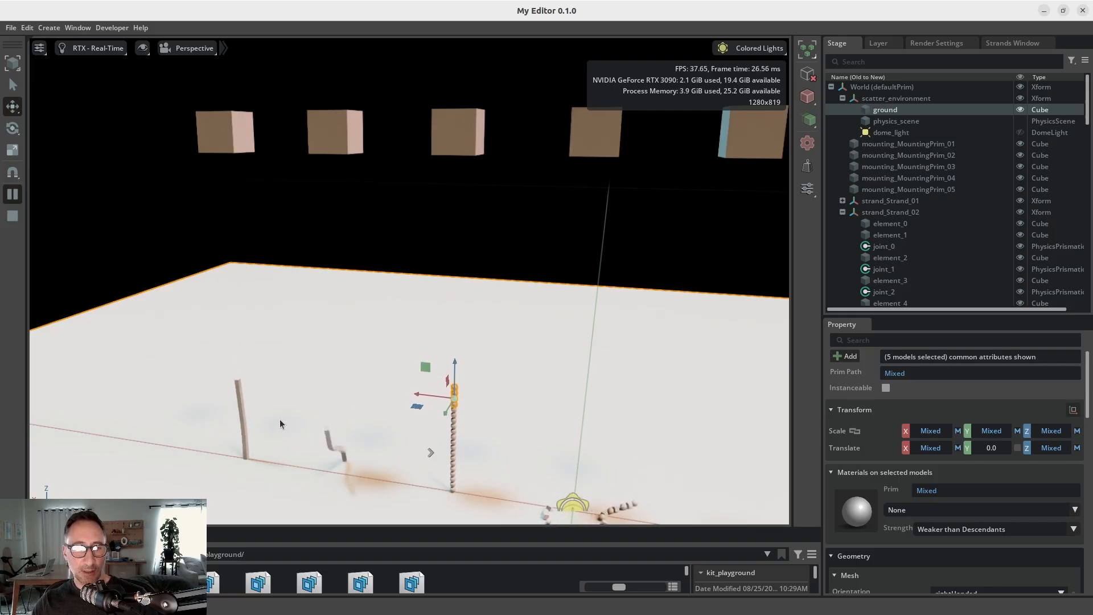
scroll(252, 406, "down", 3)
scroll(238, 443, "down", 3)
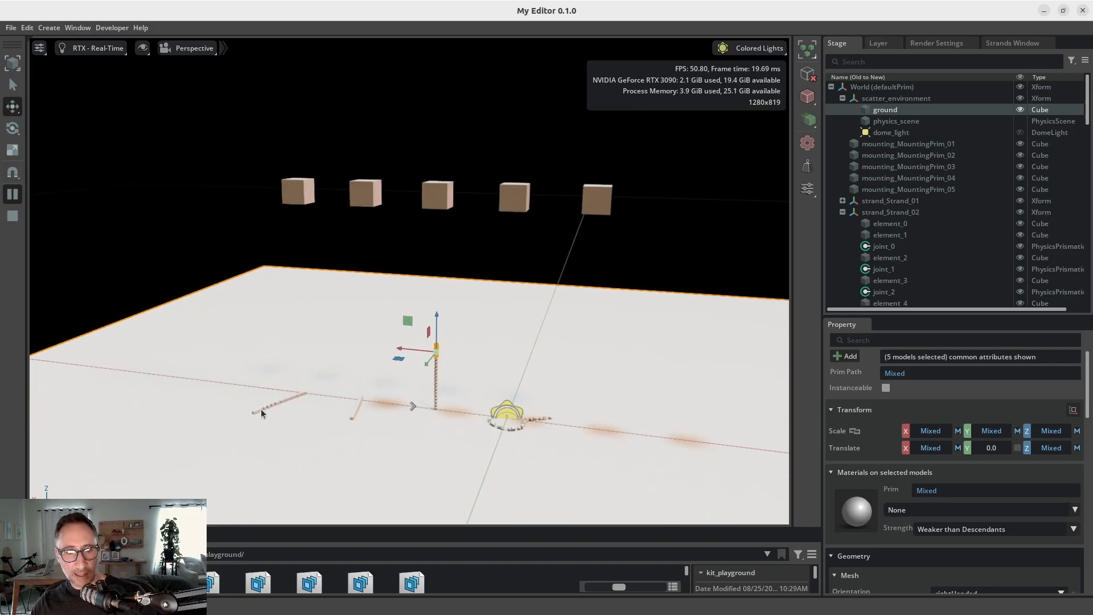
scroll(282, 424, "down", 3)
scroll(282, 423, "up", 4)
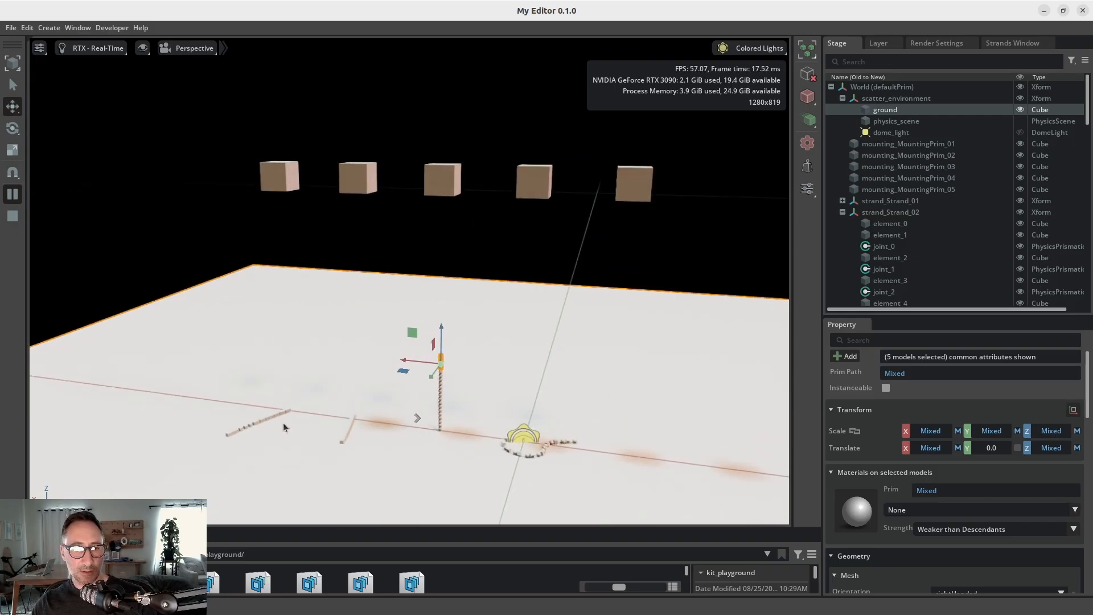
middle_click_drag(283, 427, 330, 286)
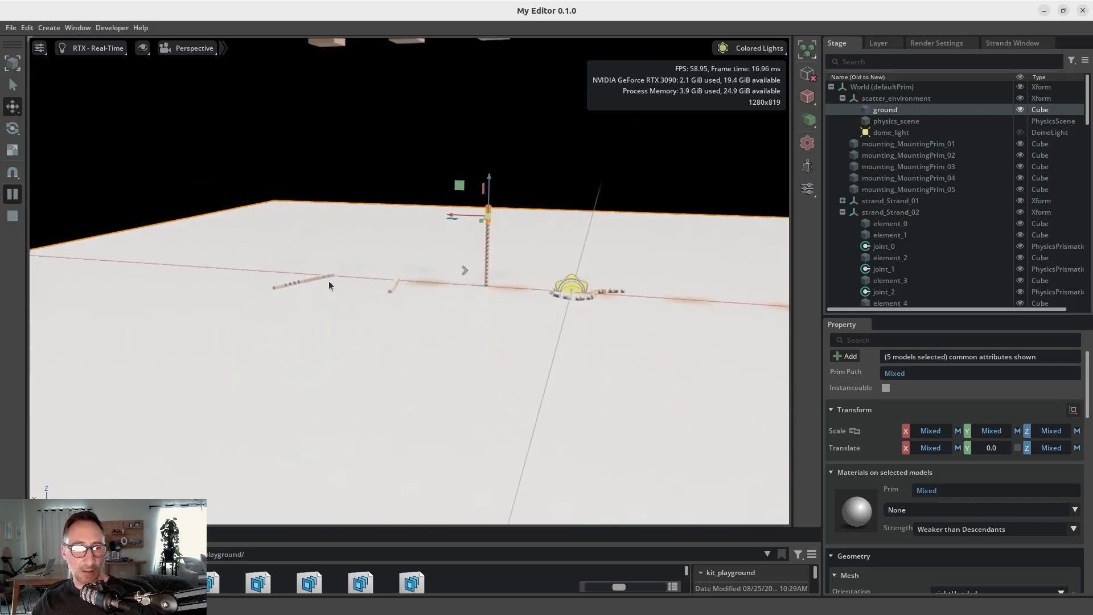
scroll(331, 286, "up", 6)
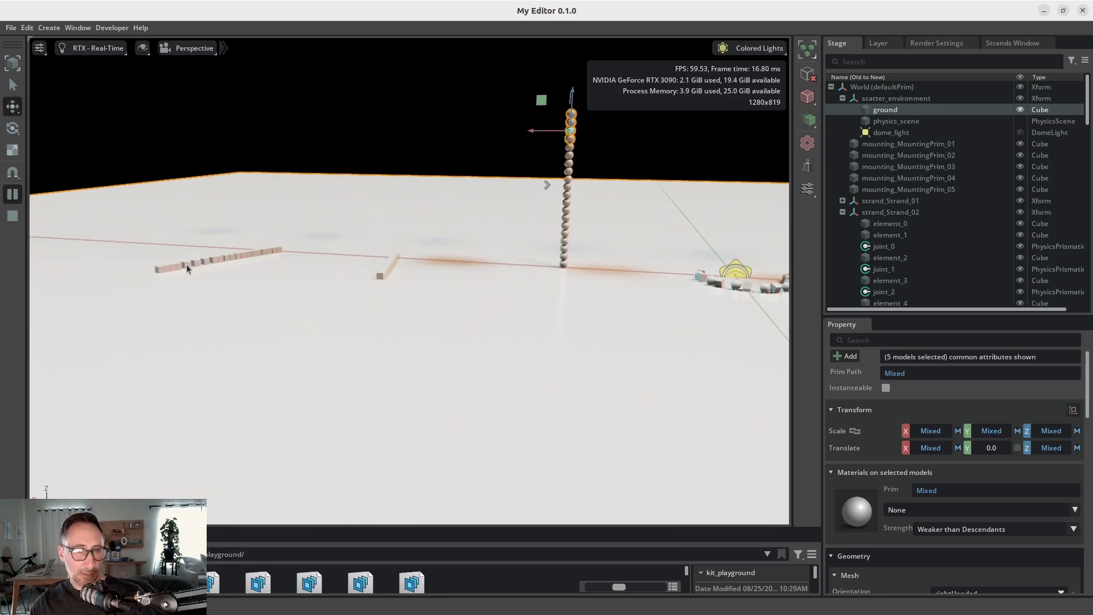
- Pull the two fallen cube-element strands along the ground to compare how their elements spread apart
left_click_drag(187, 264, 102, 307, "shift")
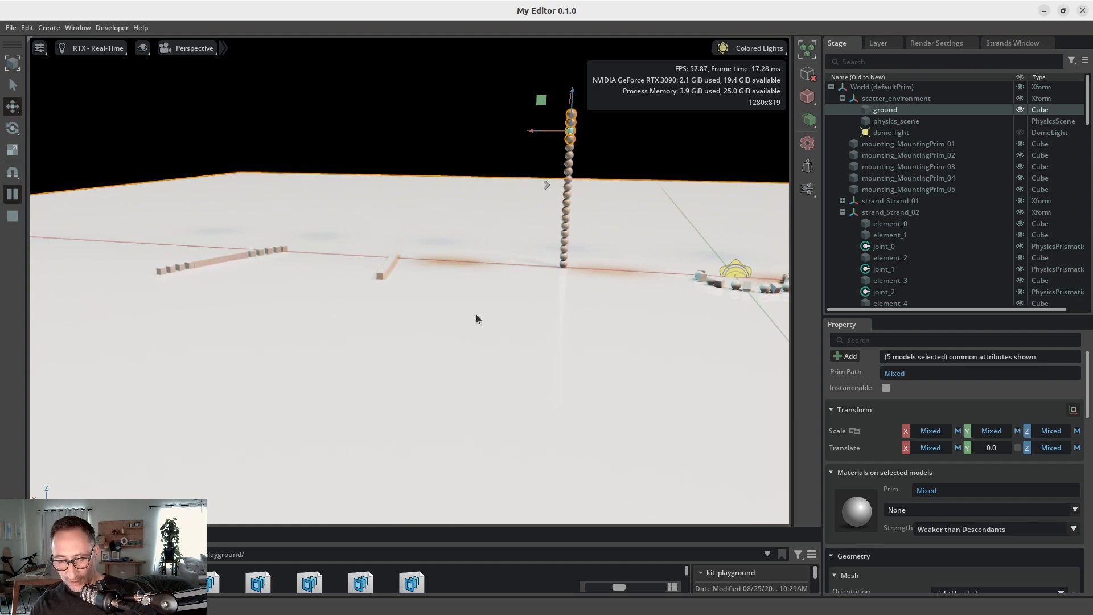
left_click_drag(476, 314, 276, 305, "alt")
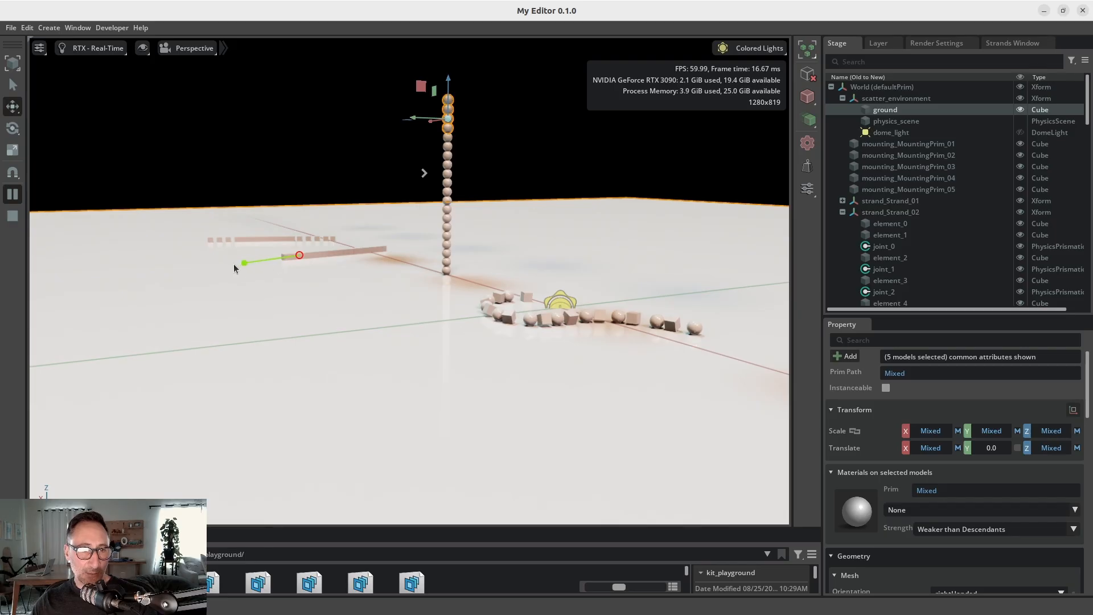
left_click_drag(233, 268, 391, 229, "shift")
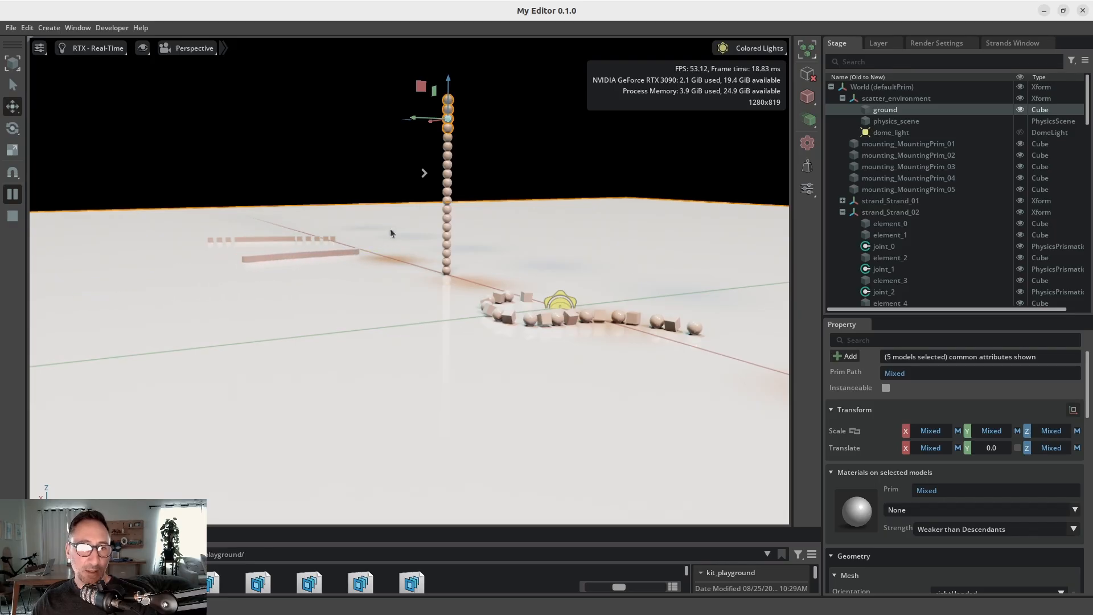
- Pull the standing sphere strand and the mixed cube-and-sphere strand across the ground, and stop the simulation
left_click_drag(447, 158, 311, 224)
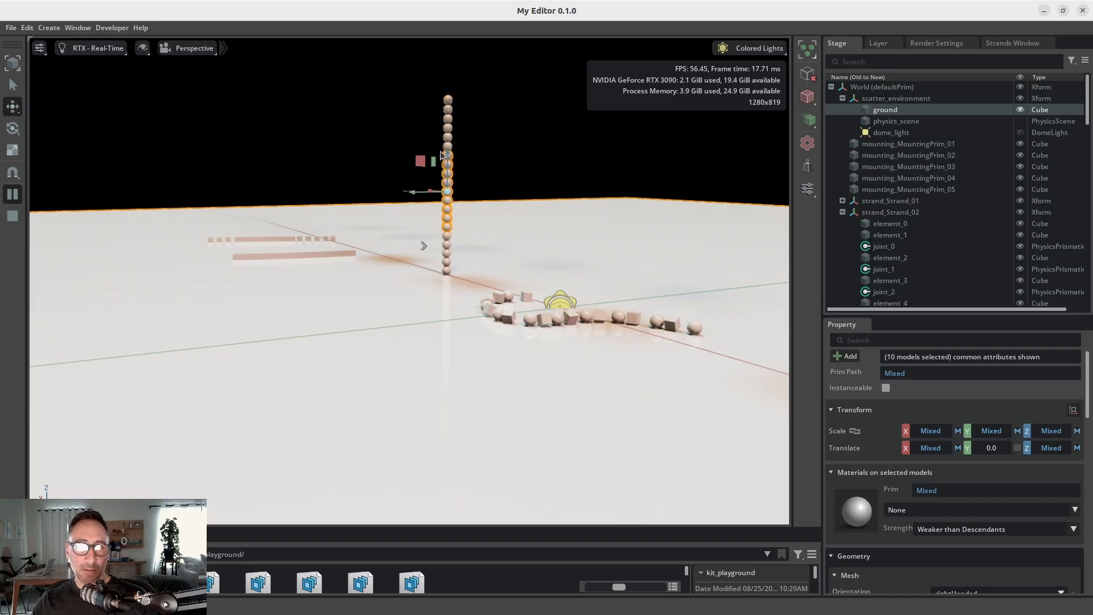
left_click_drag(447, 154, 149, 280, "shift")
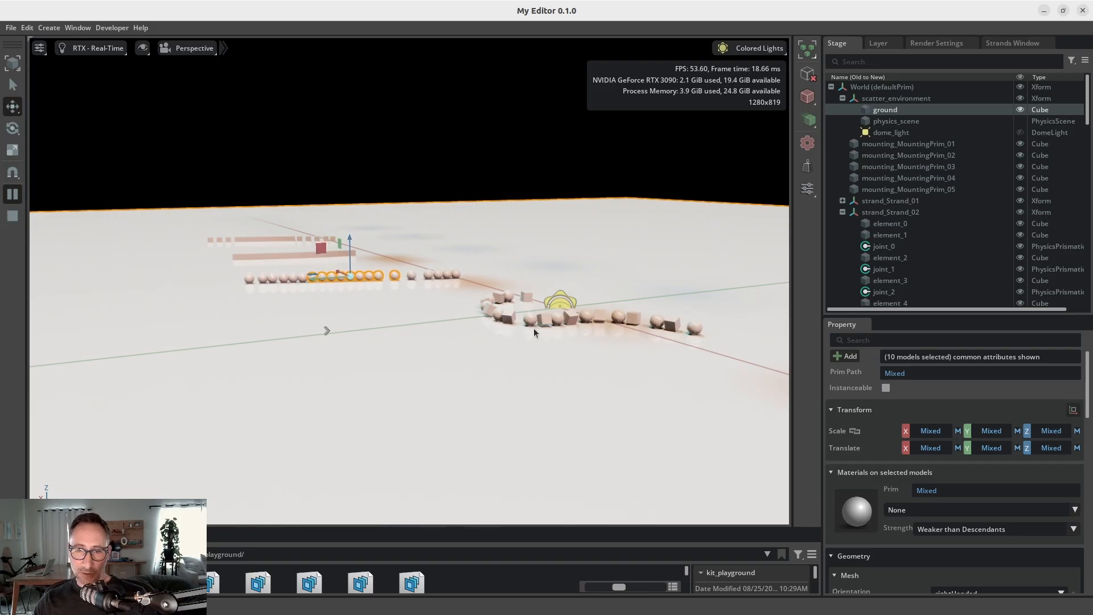
left_click(694, 327)
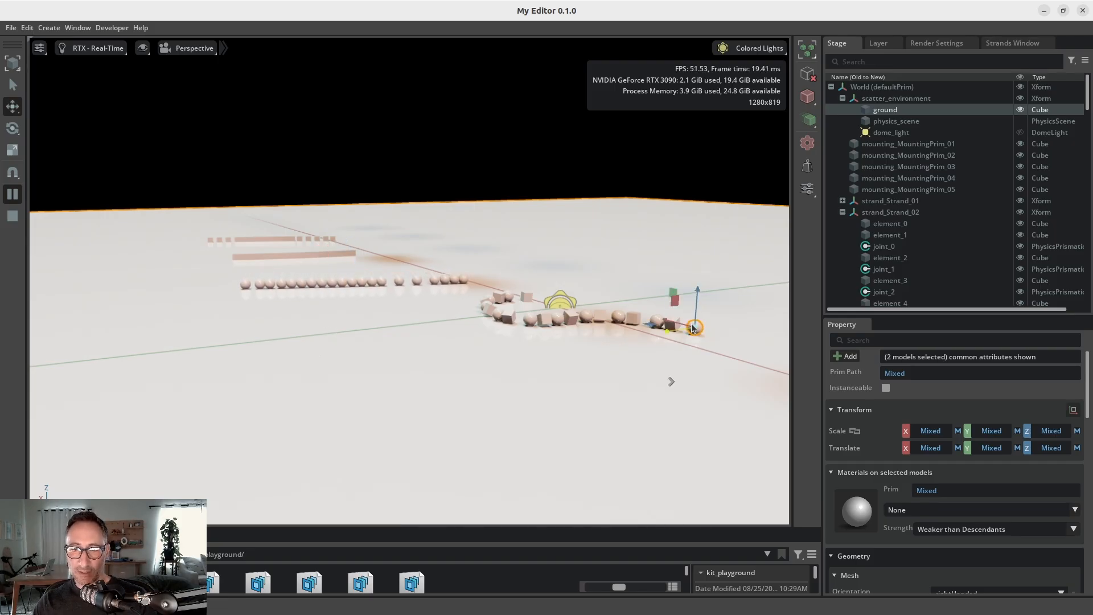
left_click_drag(693, 327, 161, 272, "shift")
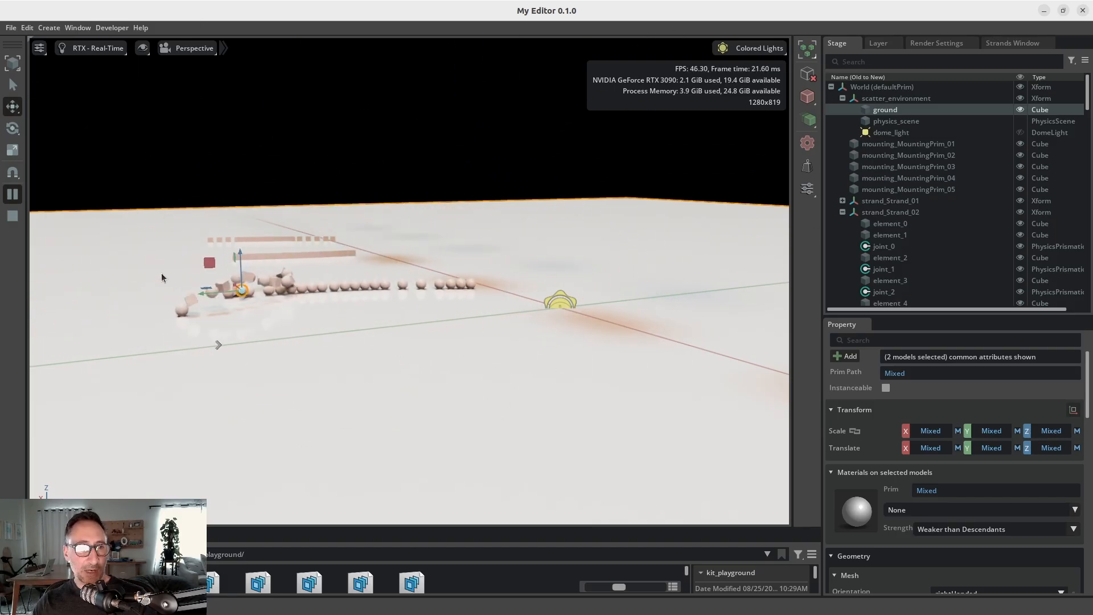
left_click(13, 215)
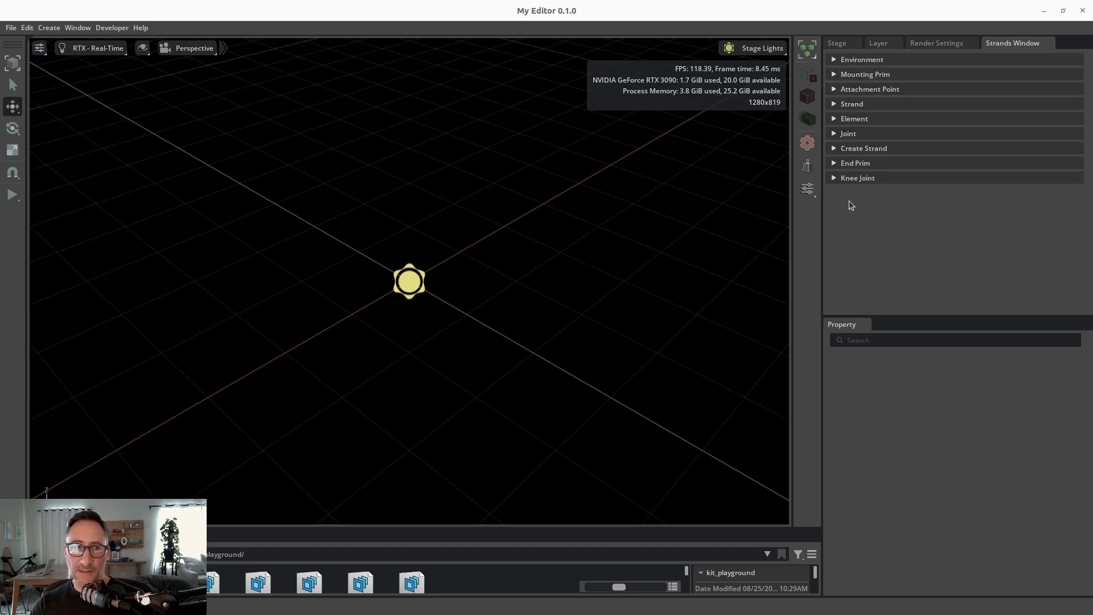
- Set up the strands environment in the empty stage
left_click(834, 60)
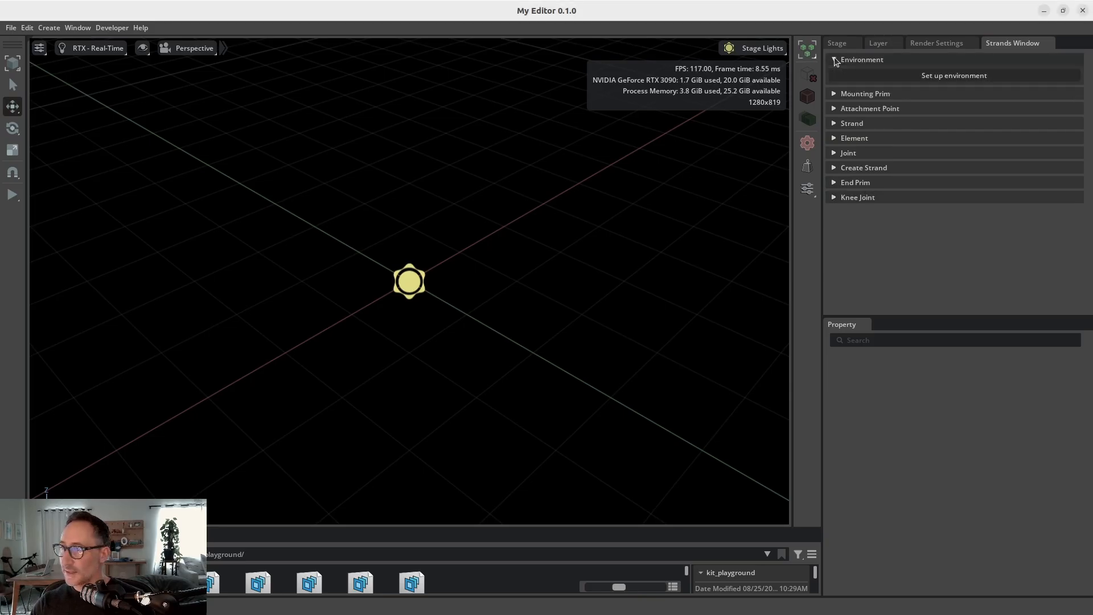
left_click(970, 75)
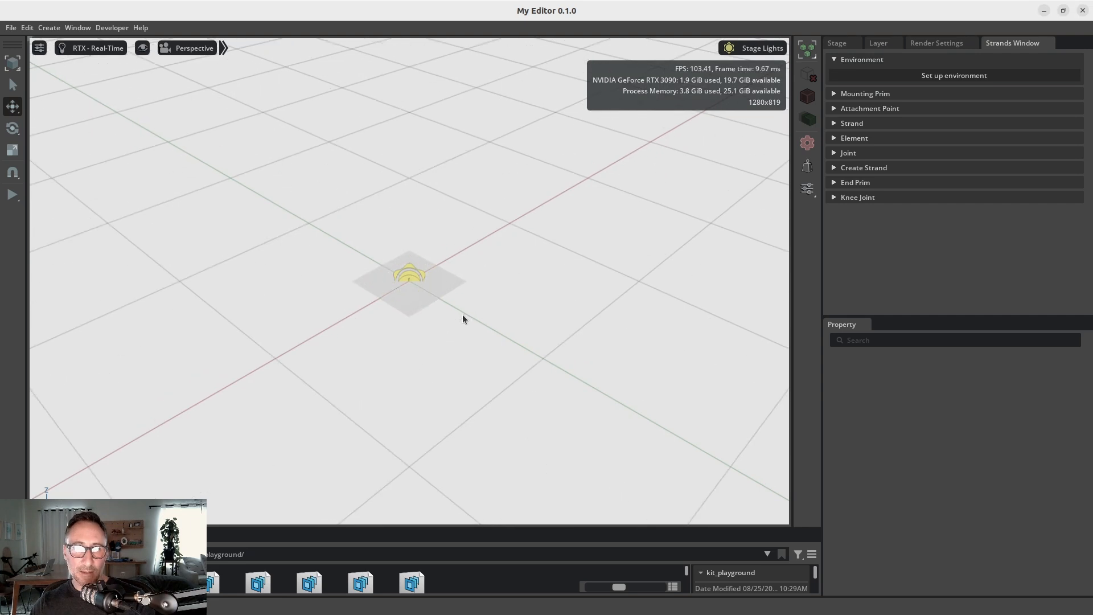
- Configure a box mounting prim with a Z position of 7 and a Z scale of 3
left_click(836, 95)
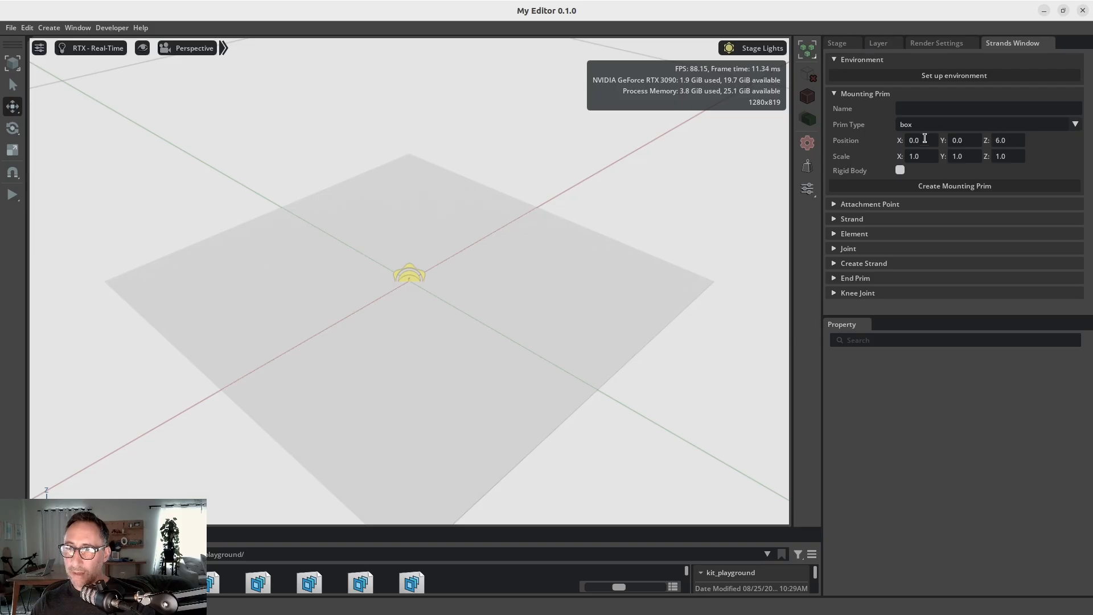
left_click(1019, 141)
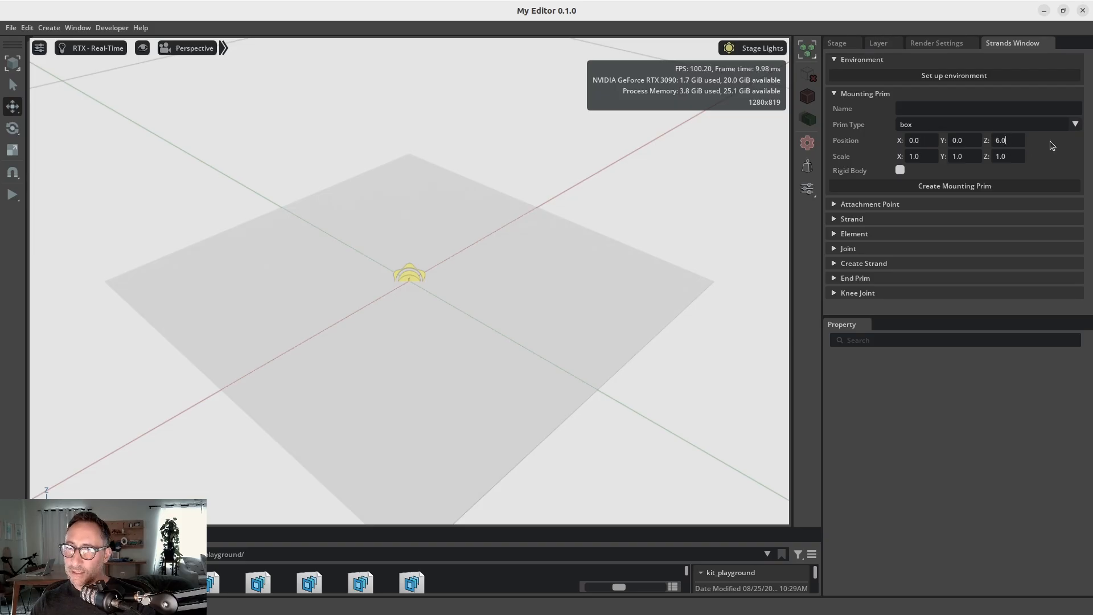
key("BackSpace")
key("BackSpace")
key("BackSpace")
type("7")
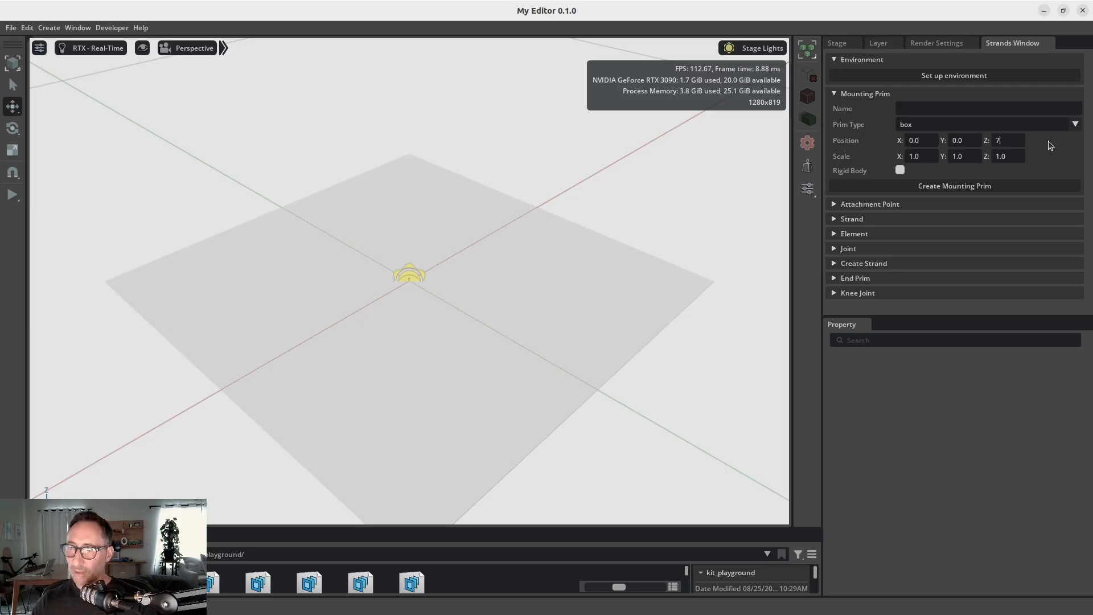
left_click(1013, 156)
key("BackSpace")
key("BackSpace")
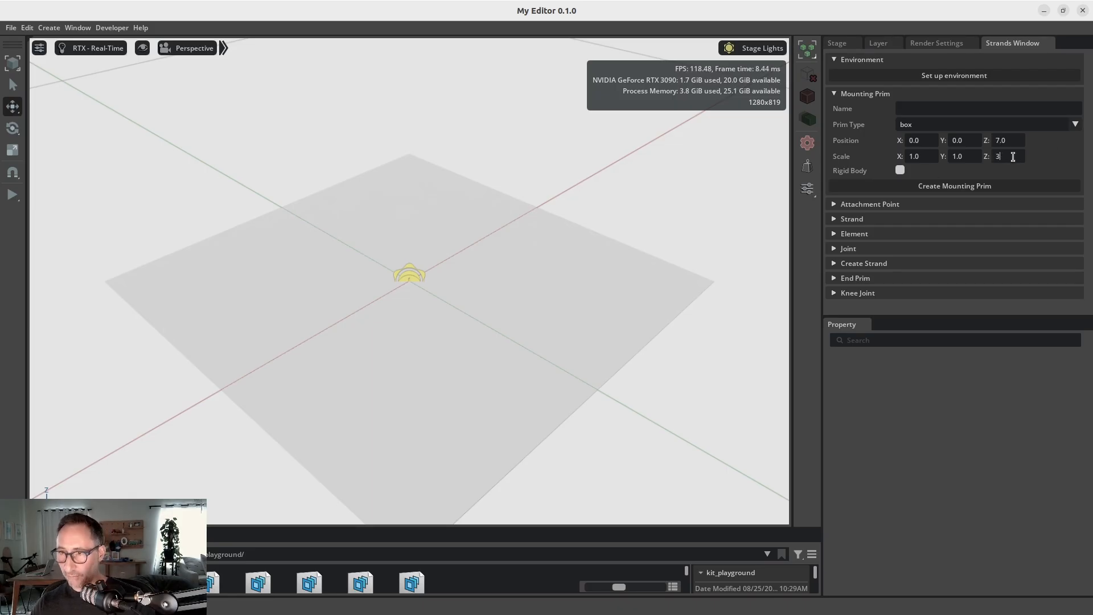
- Name the configured mounting prim "thigh" and create it in the stage
left_click(929, 107)
type("thigh")
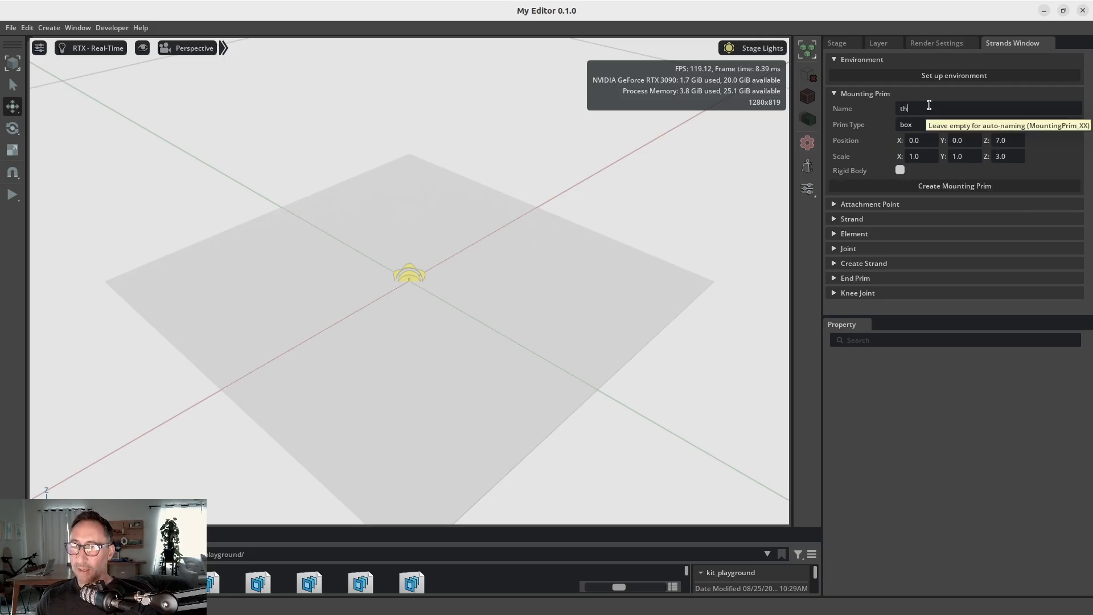
left_click(962, 185)
- Switch the viewport lighting to the Colored Lights rig
scroll(466, 268, "up", 4)
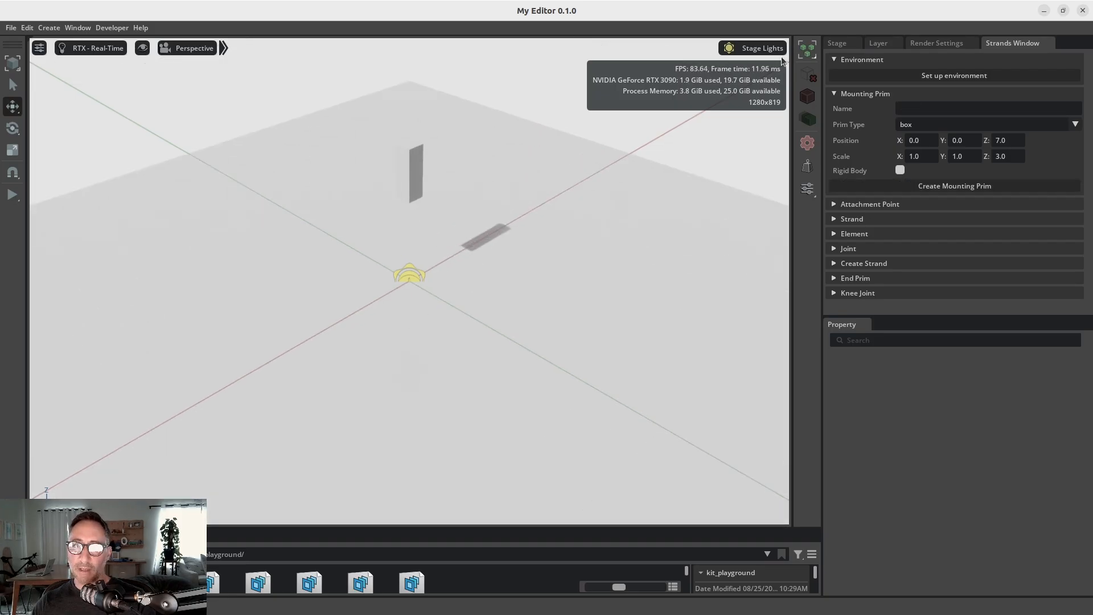
left_click(780, 55)
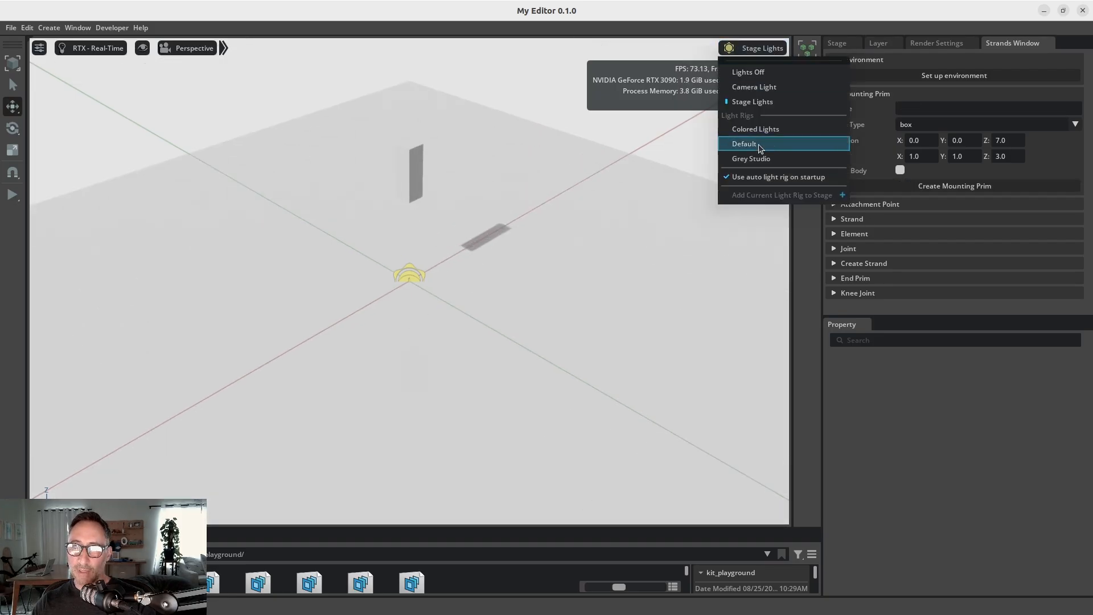
left_click(760, 129)
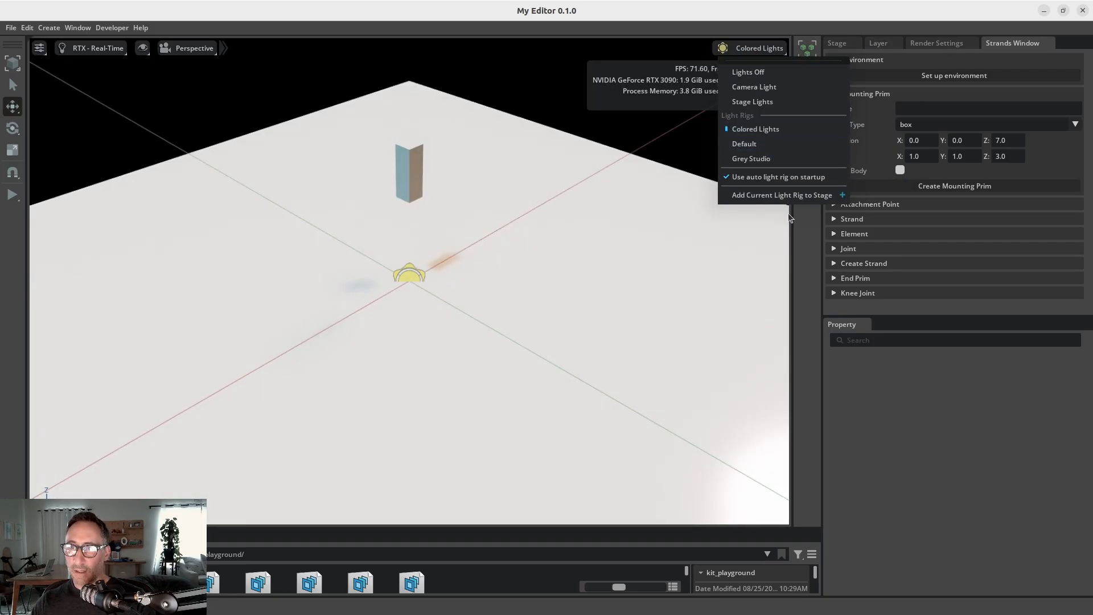
- Create a second box mounting prim named "calf" at Z position 3, below the thigh
left_click(938, 110)
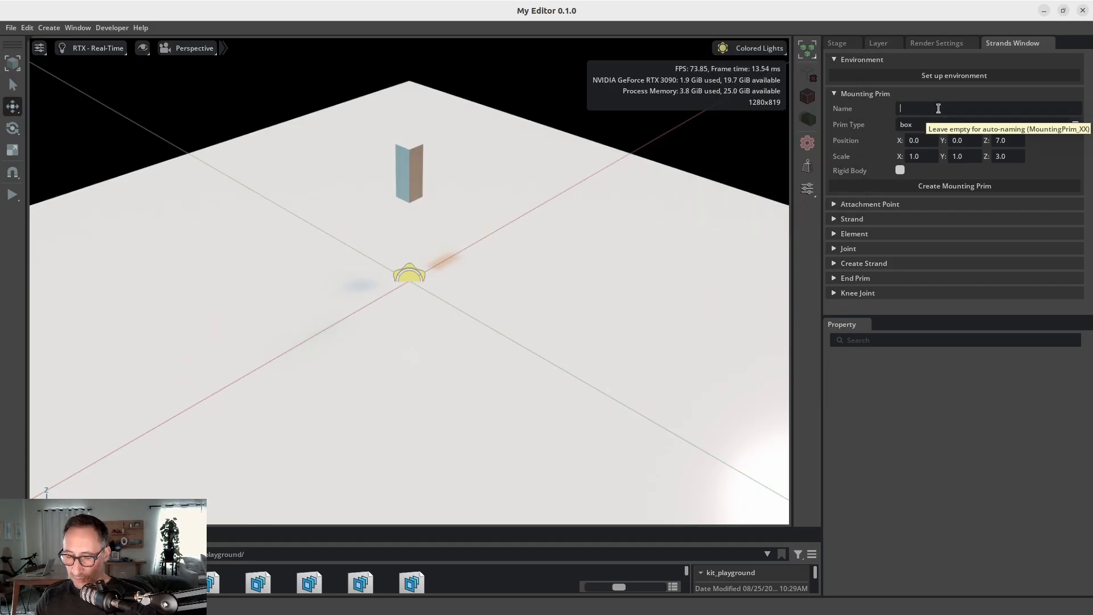
type("cla")
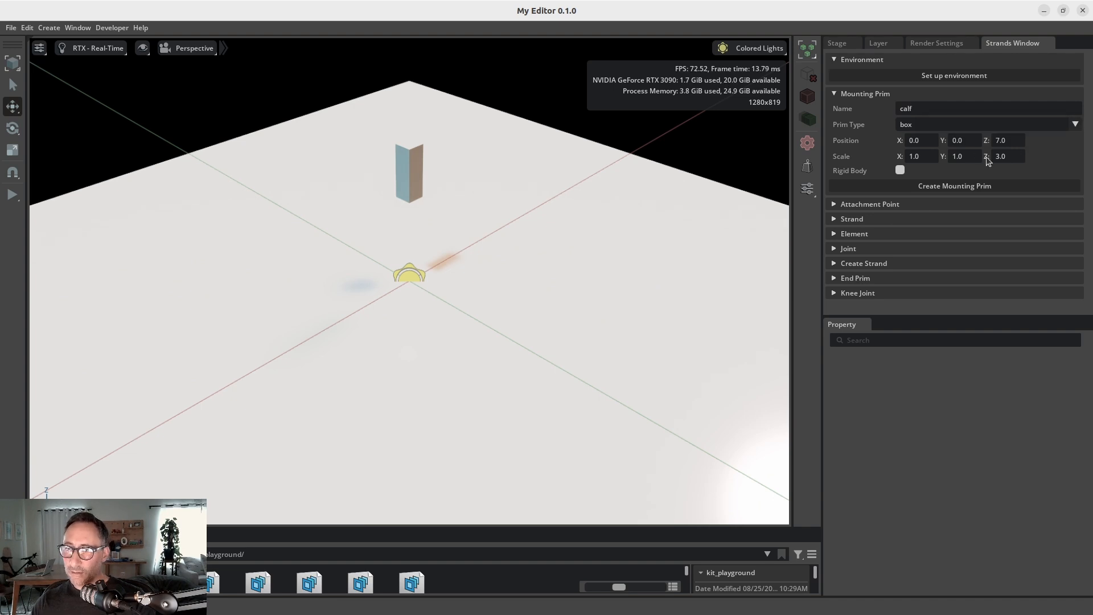
left_click(1013, 139)
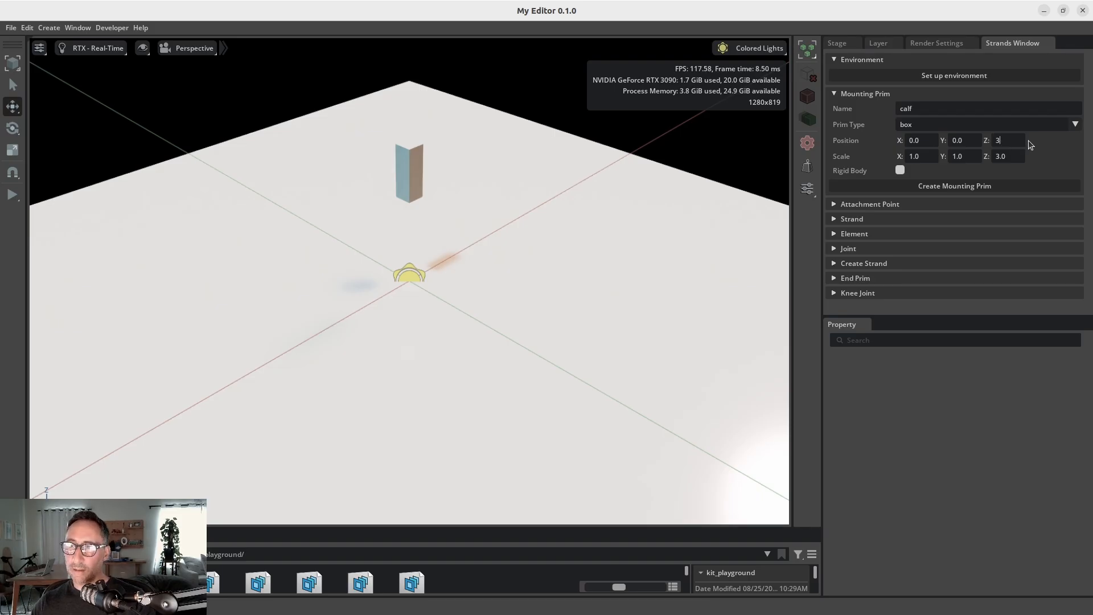
left_click(945, 185)
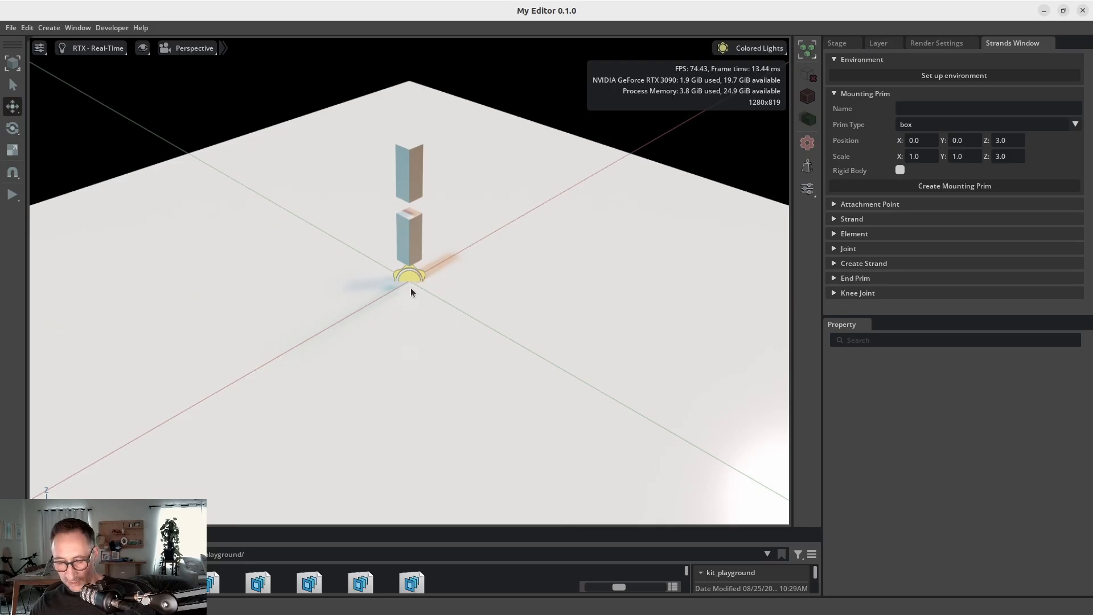
left_click_drag(404, 281, 378, 227, "alt")
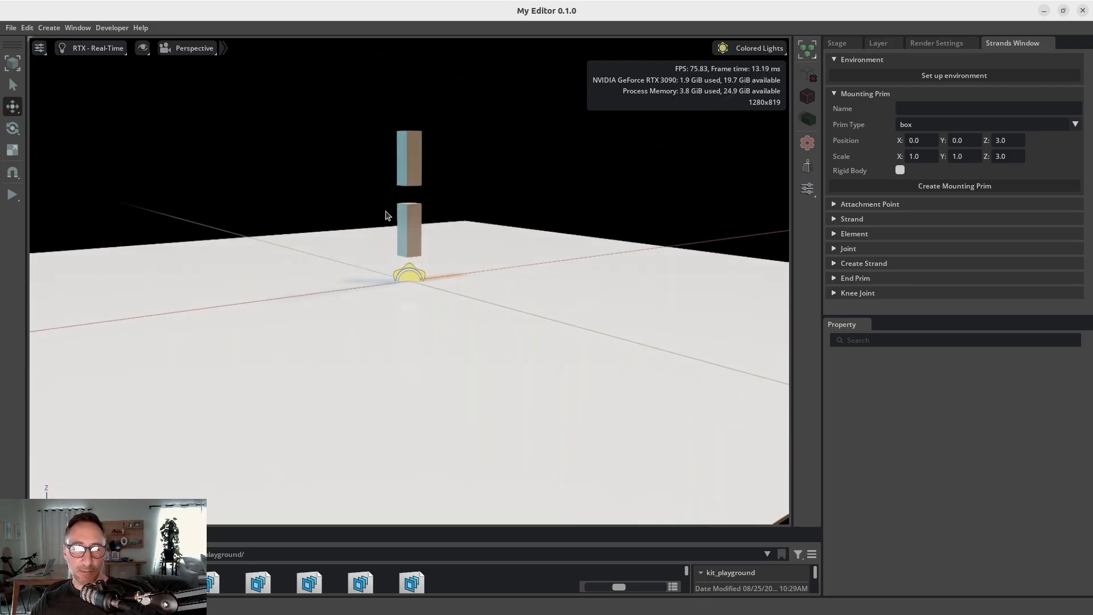
scroll(386, 216, "up", 3)
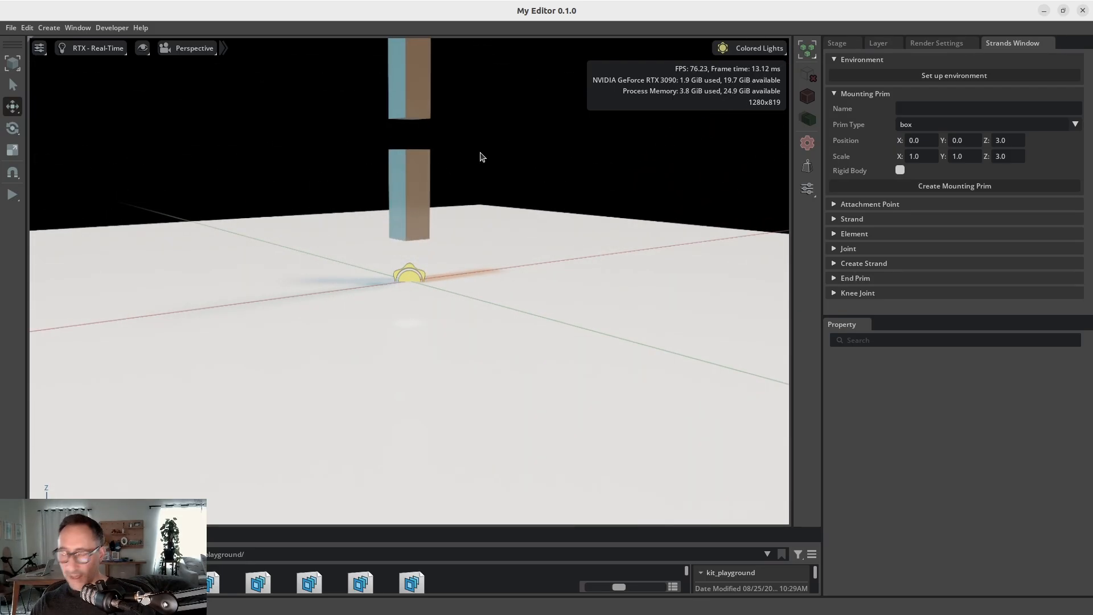
- Create an attachment point of size 0.1 on the left face of the thigh mounting prim
middle_click_drag(453, 142, 472, 238)
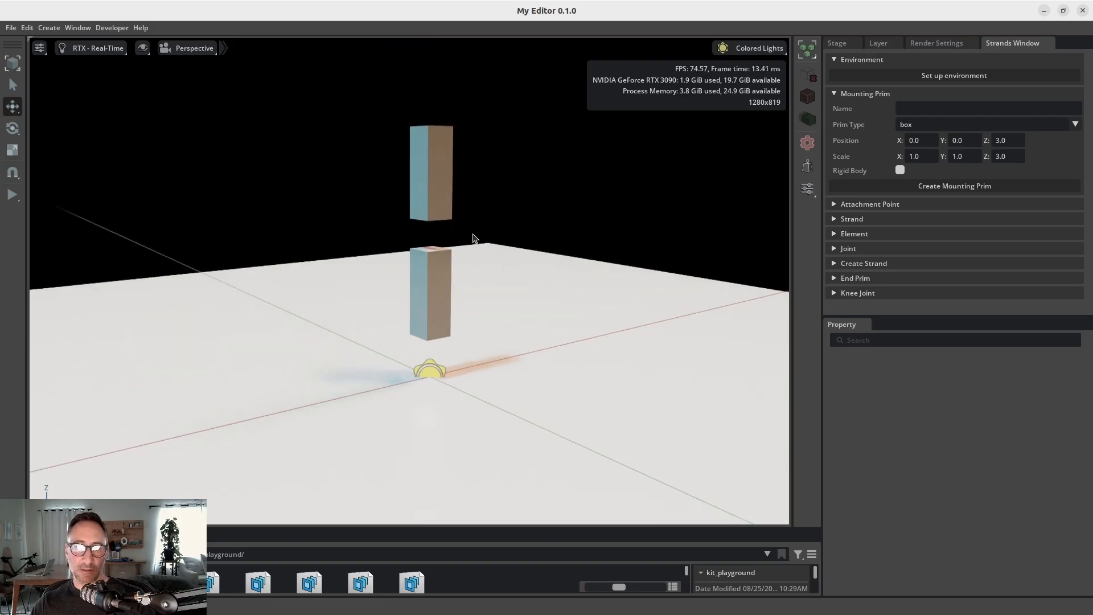
left_click(448, 193)
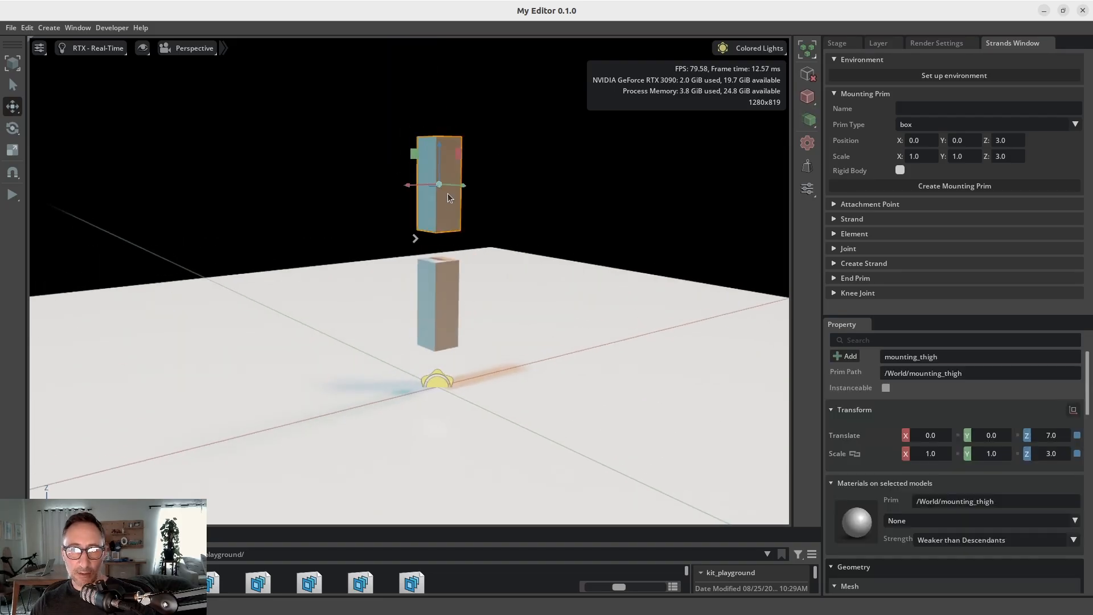
left_click(834, 95)
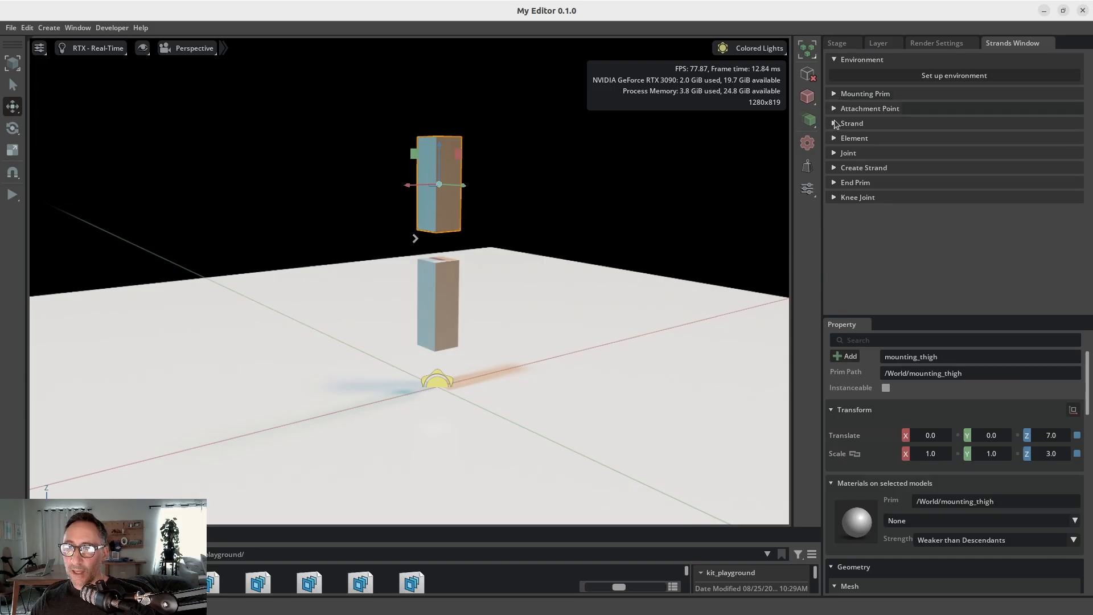
left_click(834, 109)
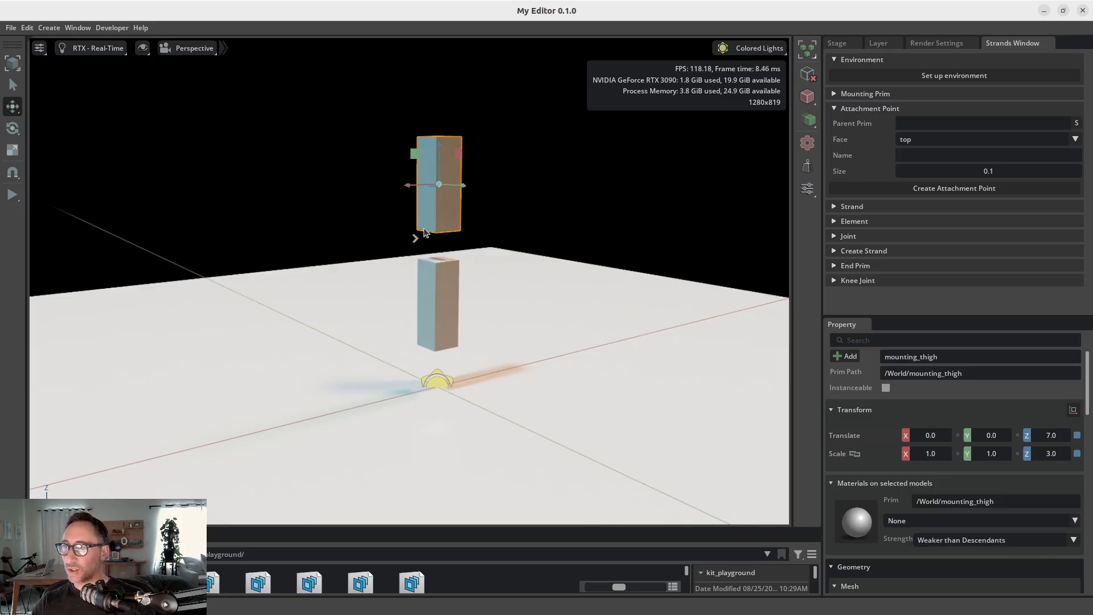
left_click(918, 142)
left_click(907, 203)
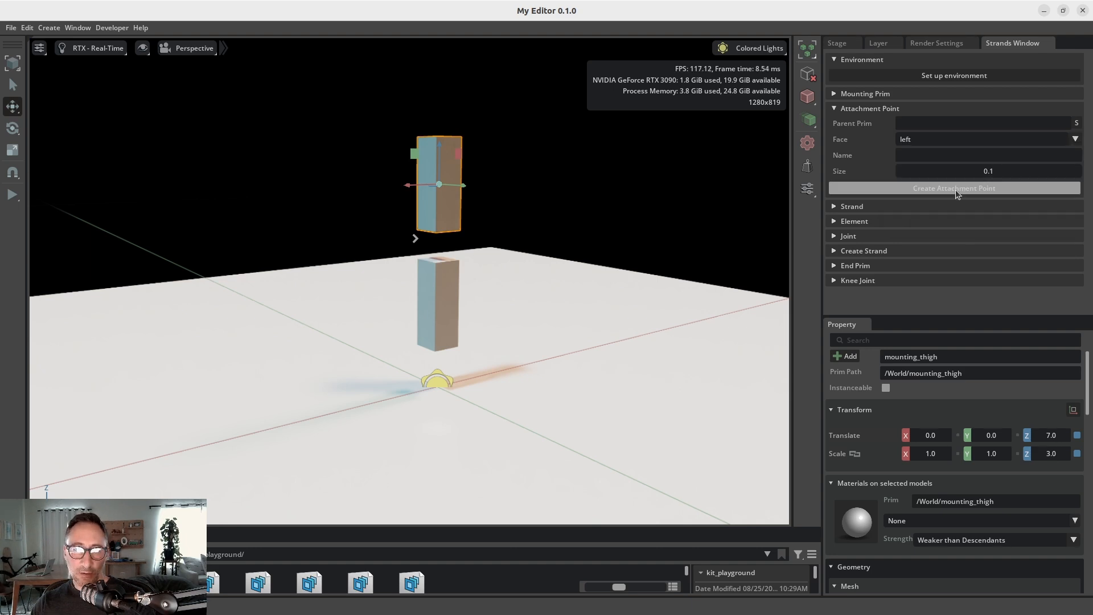
left_click_drag(576, 219, 654, 225, "alt")
left_click_drag(535, 224, 434, 236, "alt")
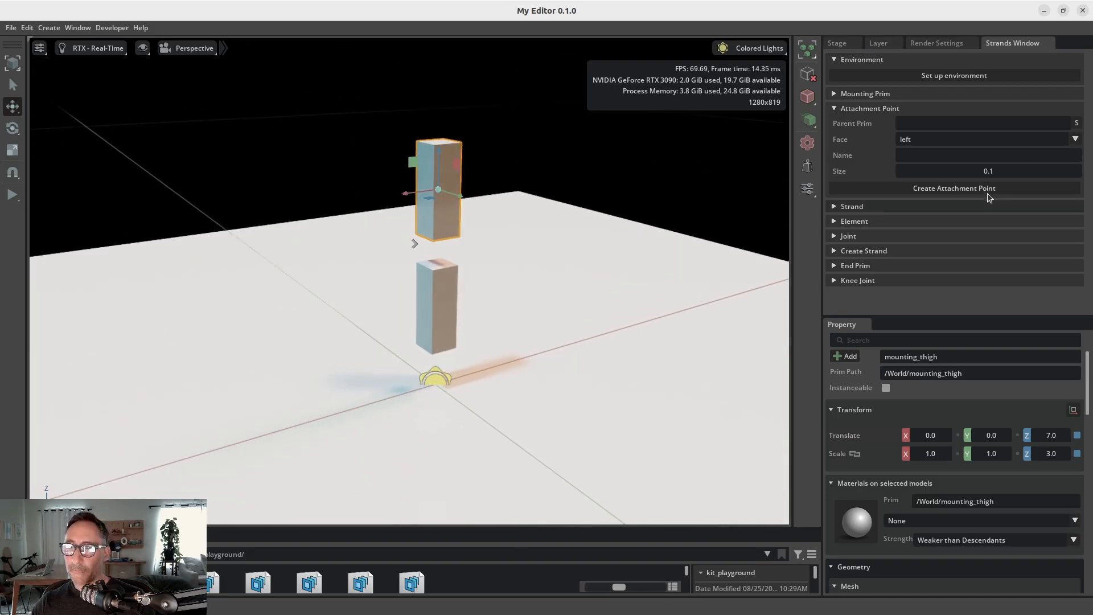
left_click(1077, 123)
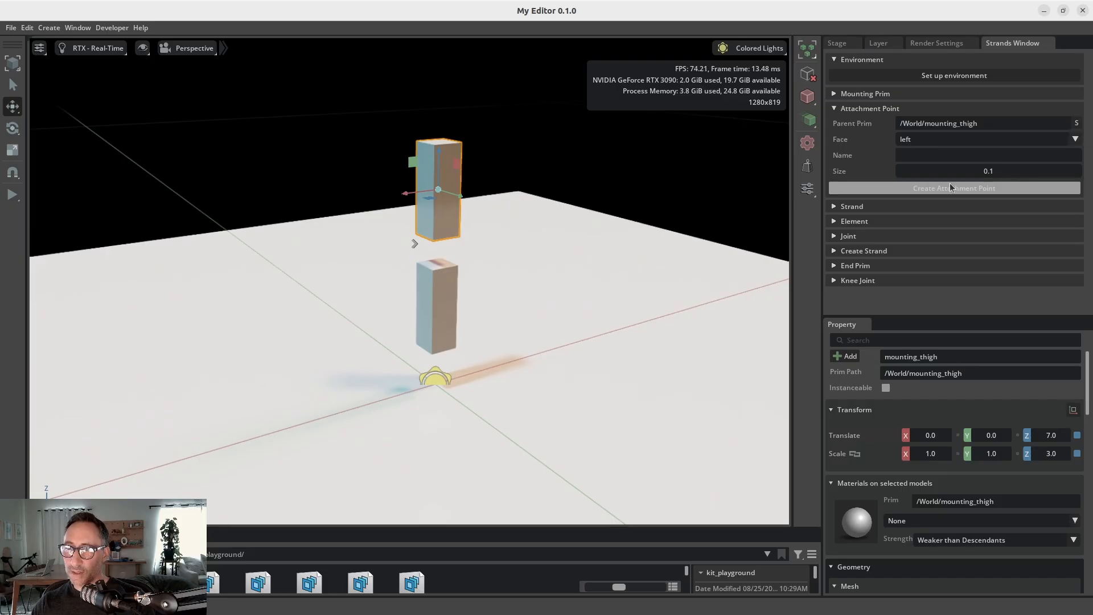
- Move the thigh's attachment point down to its lower edge, at about X -0.75, Y 0.47, Z 5.69
left_click_drag(536, 233, 439, 206, "alt")
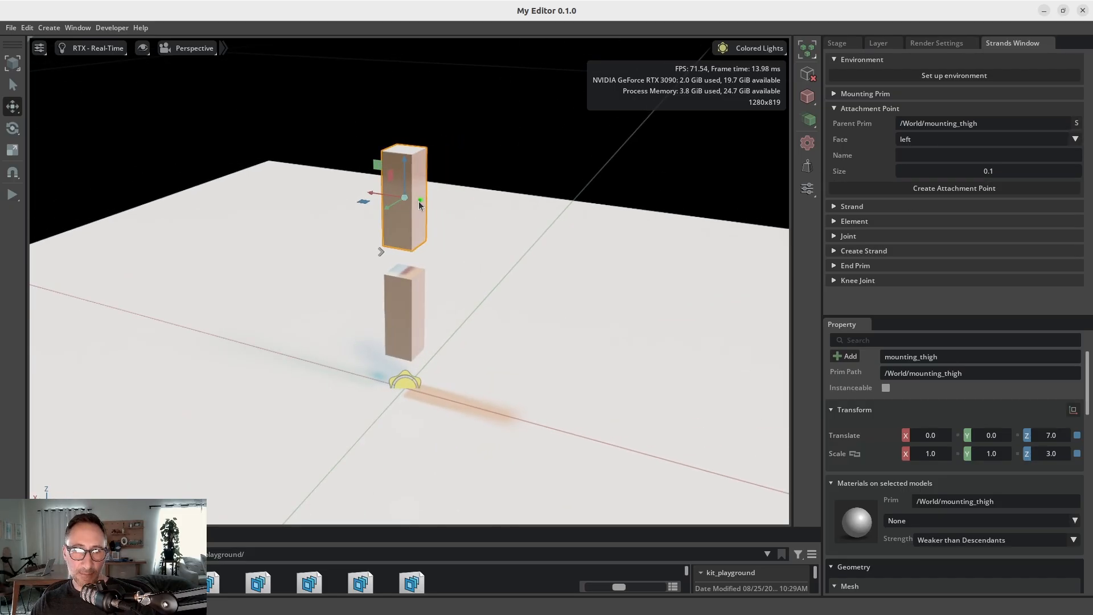
left_click(420, 200)
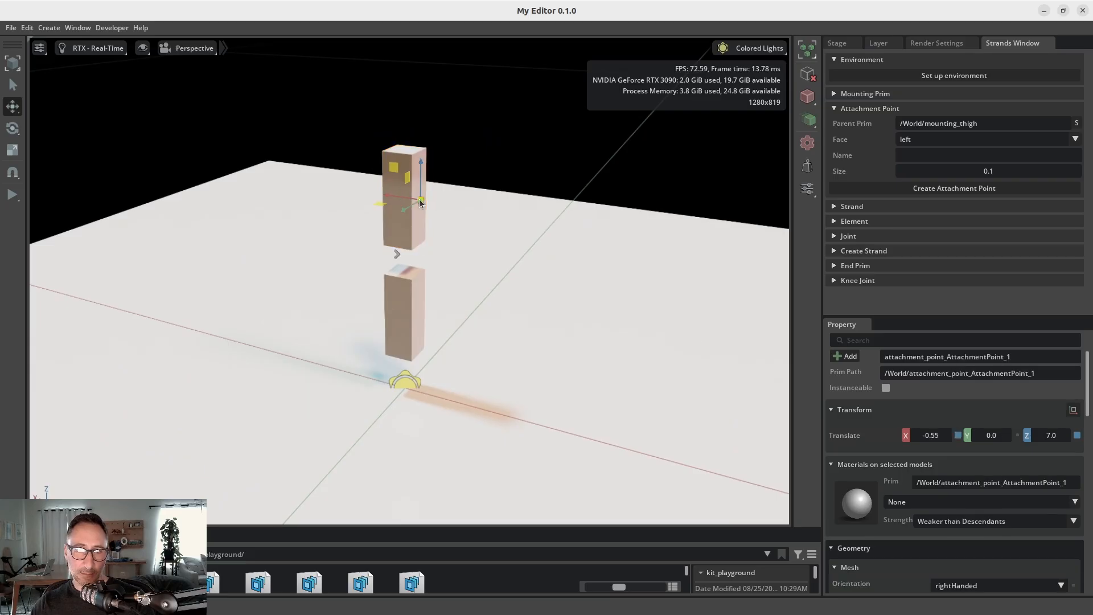
left_click_drag(420, 202, 460, 265)
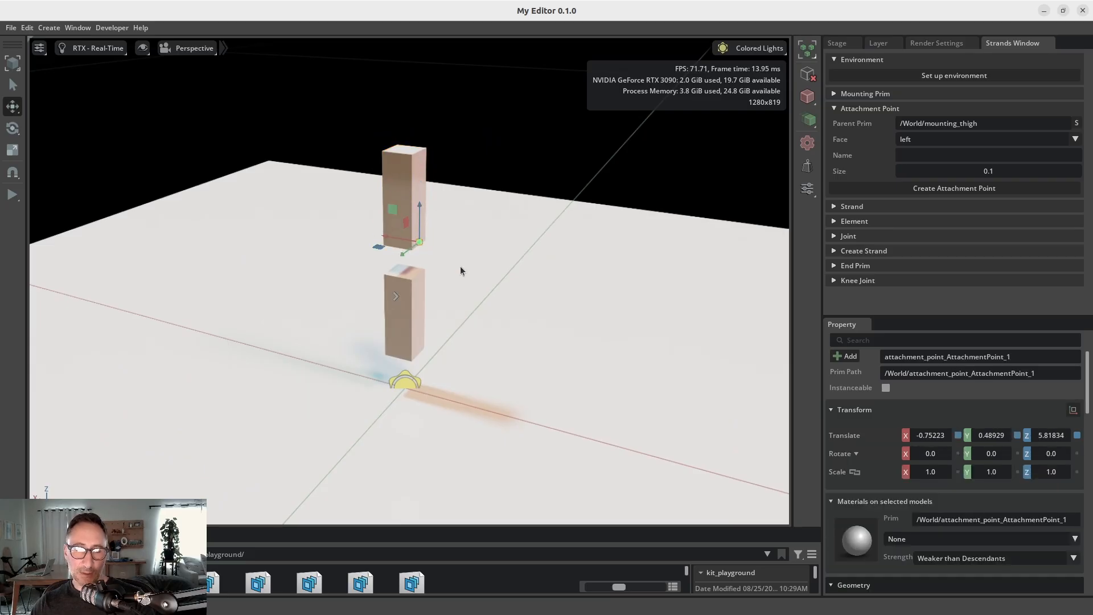
scroll(459, 267, "up", 2)
scroll(459, 268, "up", 2)
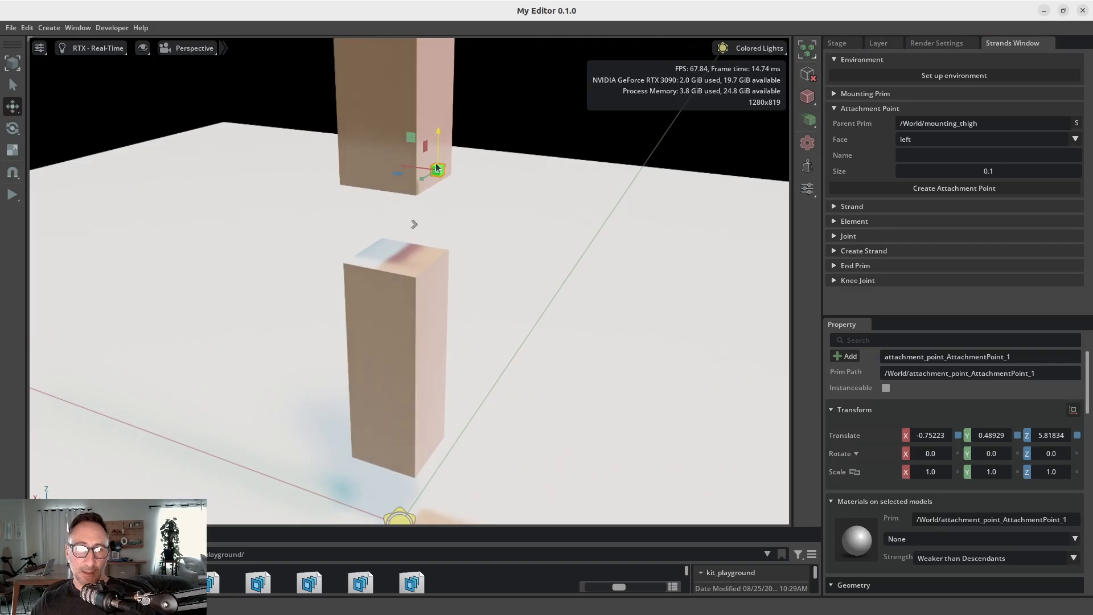
left_click_drag(441, 172, 438, 175)
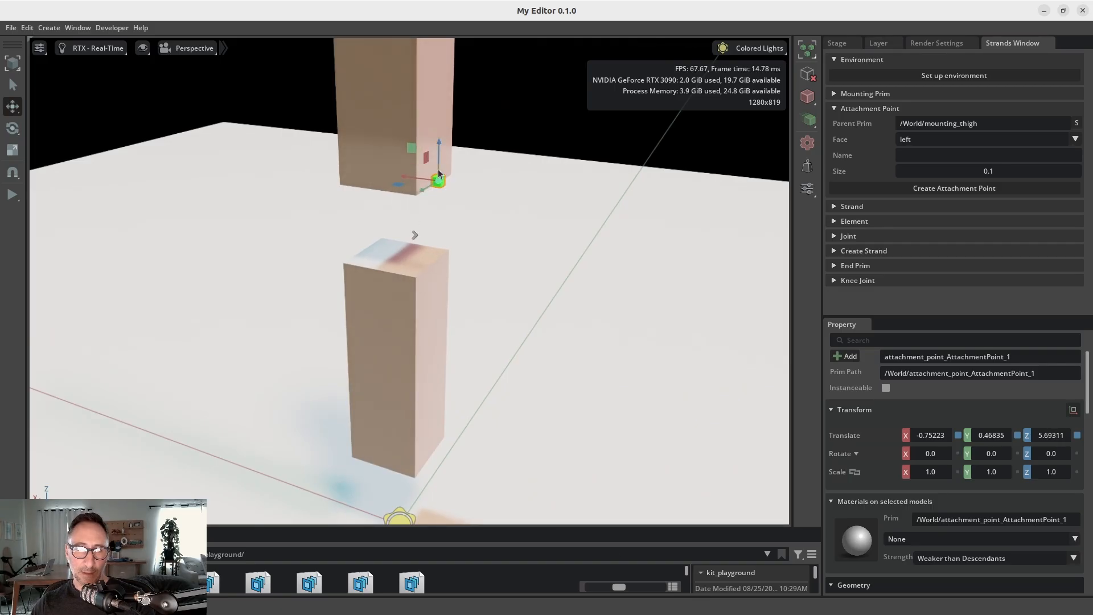
- Create a fixed physics joint between the thigh prim and its attachment point
left_click(398, 163)
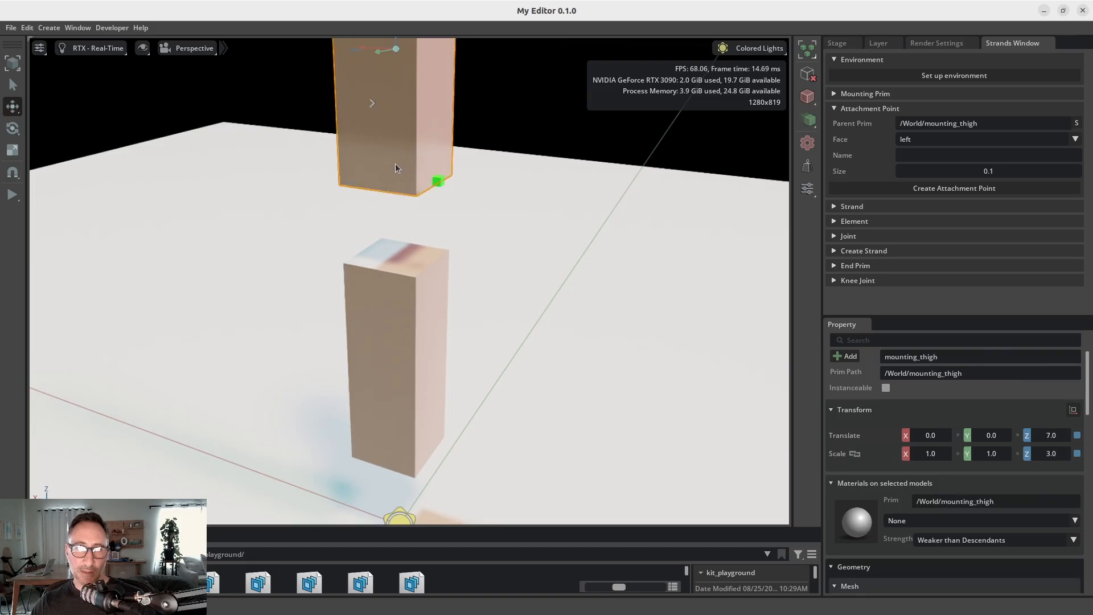
left_click(436, 179, "shift")
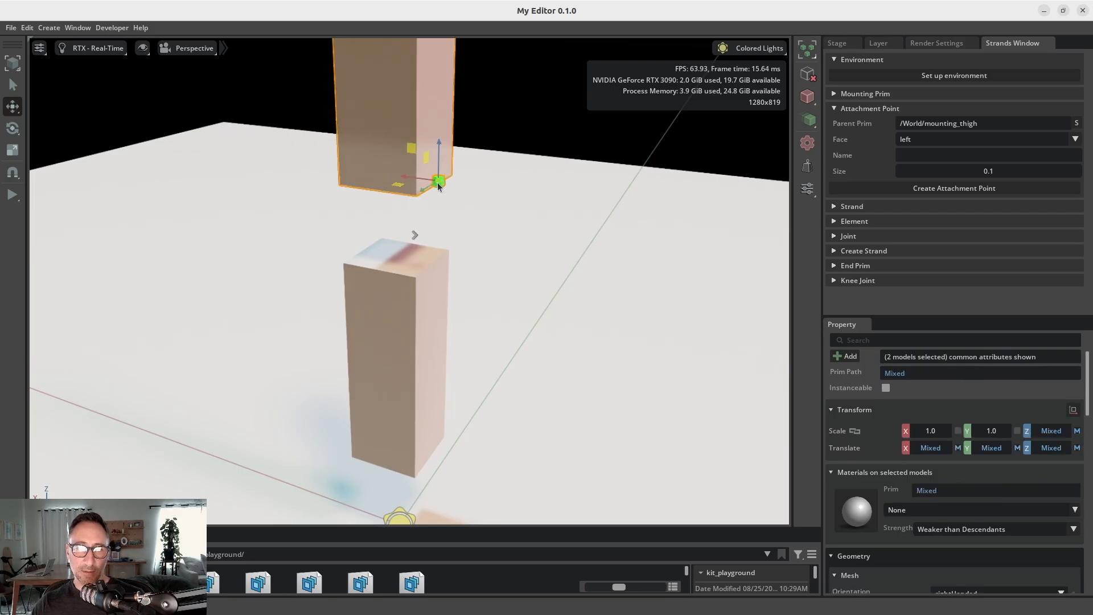
right_click(444, 184)
mouse_move(487, 211)
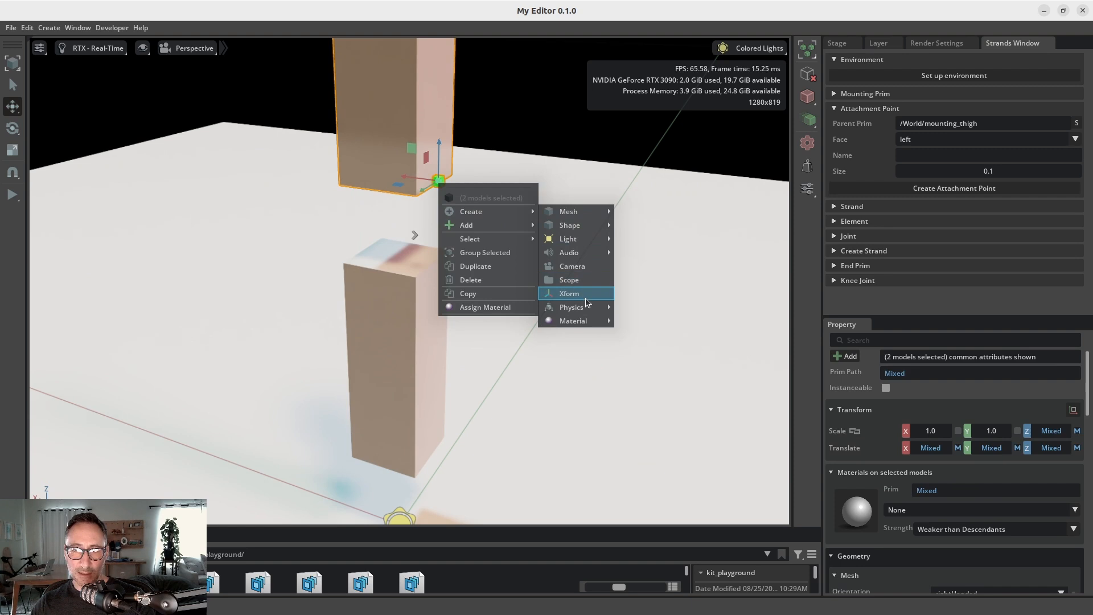
mouse_move(587, 306)
mouse_move(683, 365)
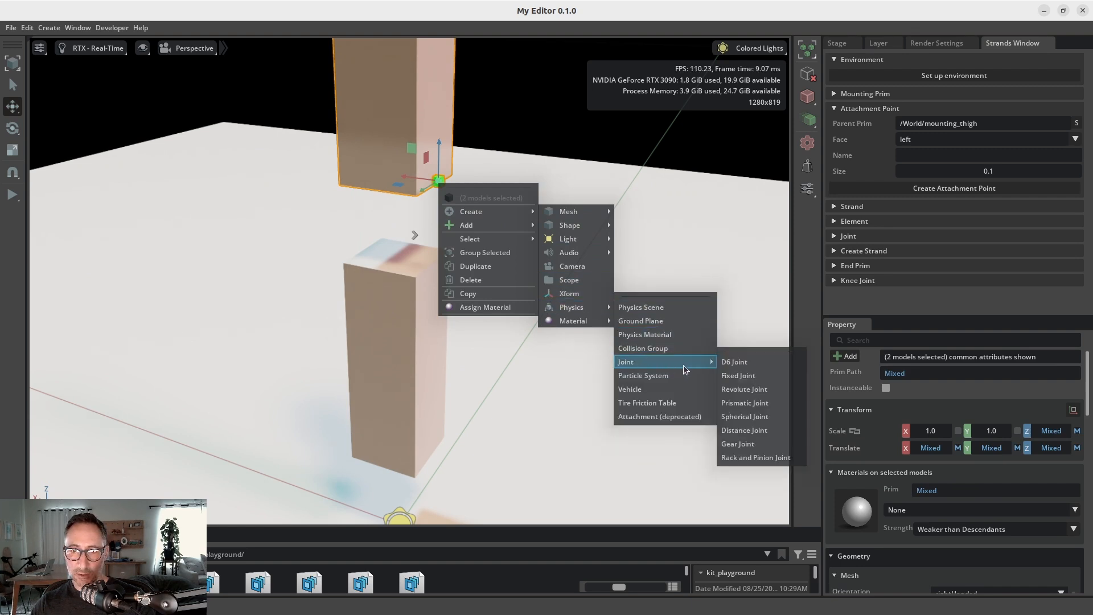
left_click(761, 376)
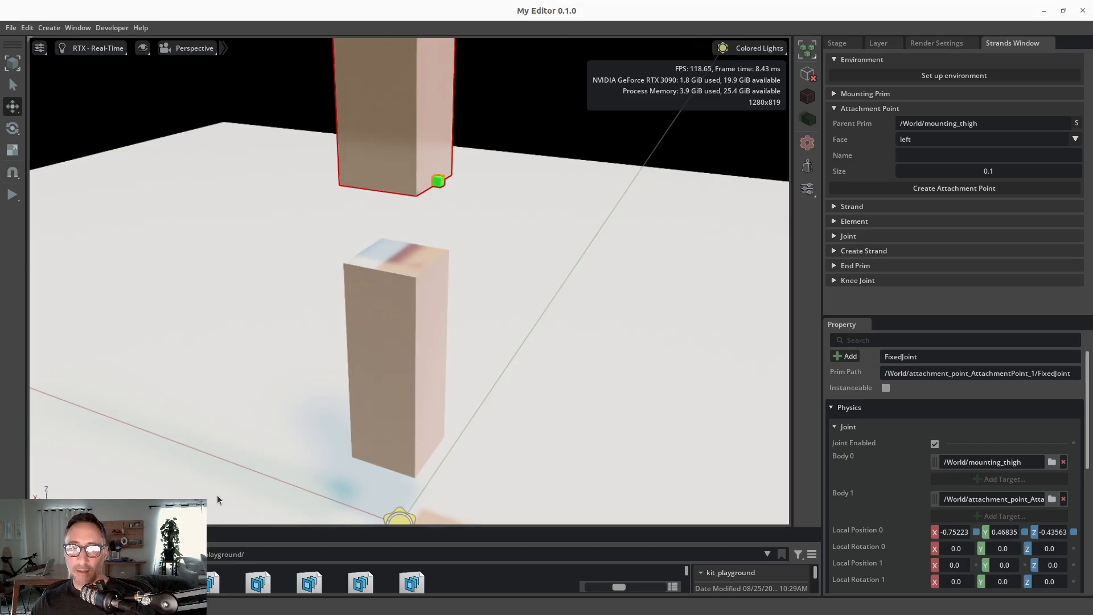
- Create an attachment point on the calf's left face and raise it near the upper edge, to about Z 4.38
left_click(403, 320)
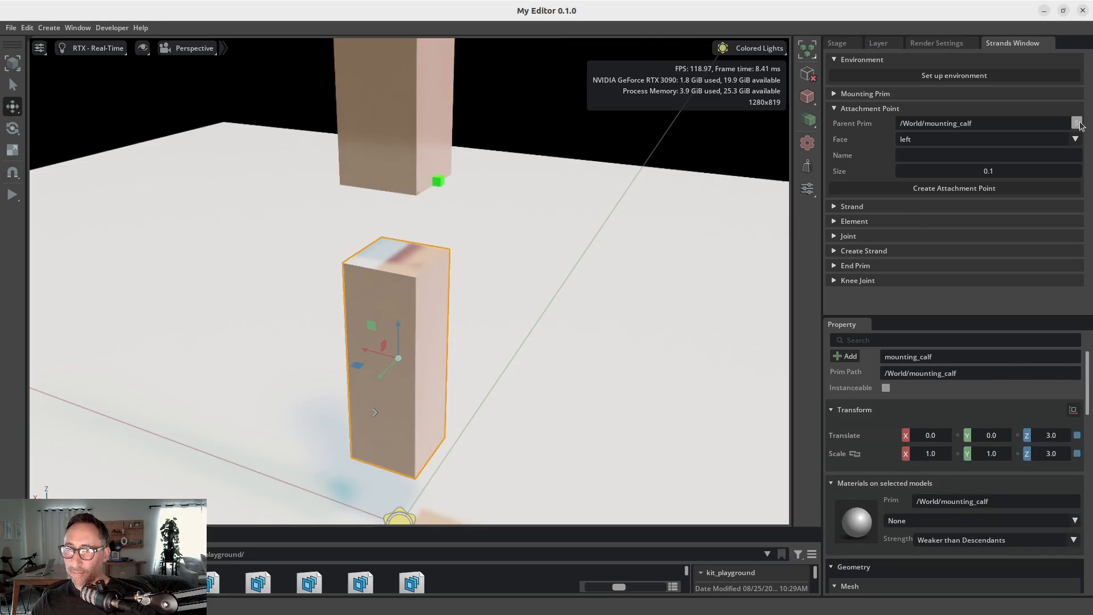
left_click(970, 188)
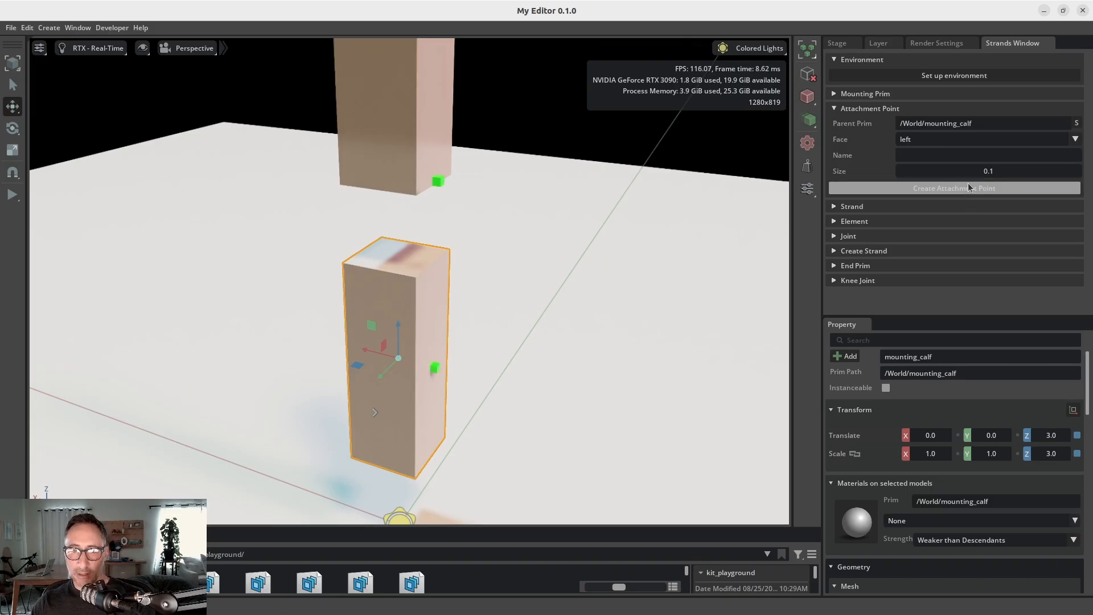
left_click(435, 367)
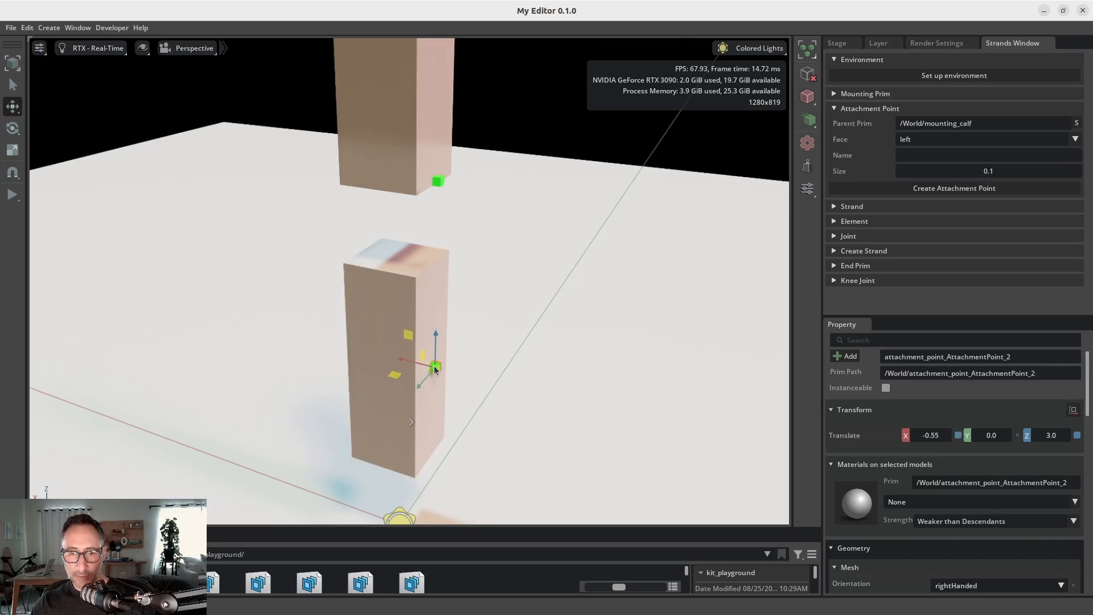
left_click_drag(435, 362, 435, 264)
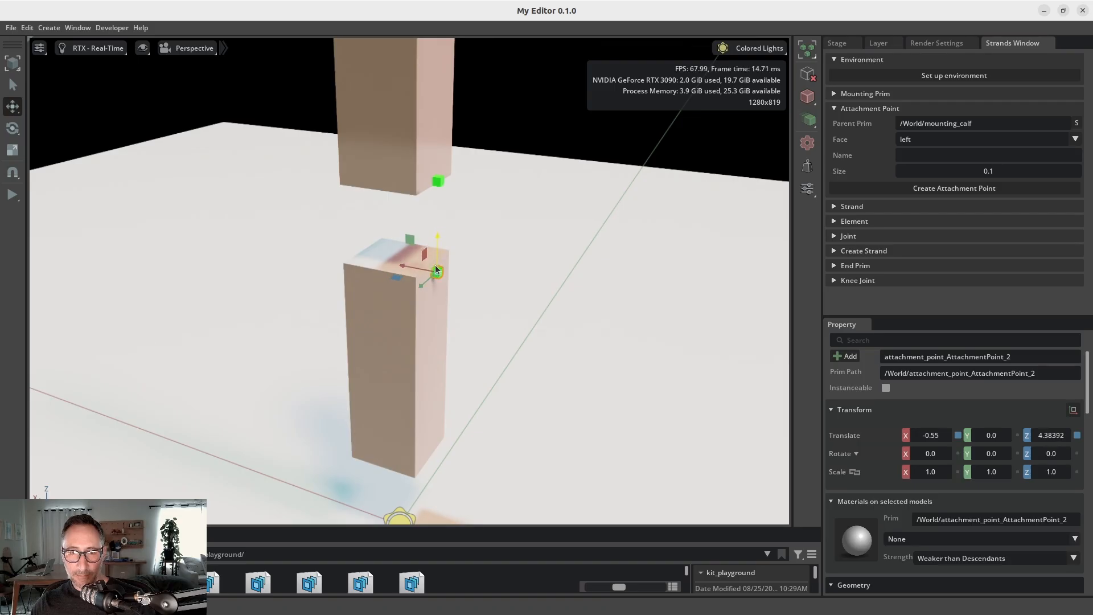
- Create a fixed physics joint between the calf prim and its attachment point
left_click(385, 262, "shift")
right_click(385, 262)
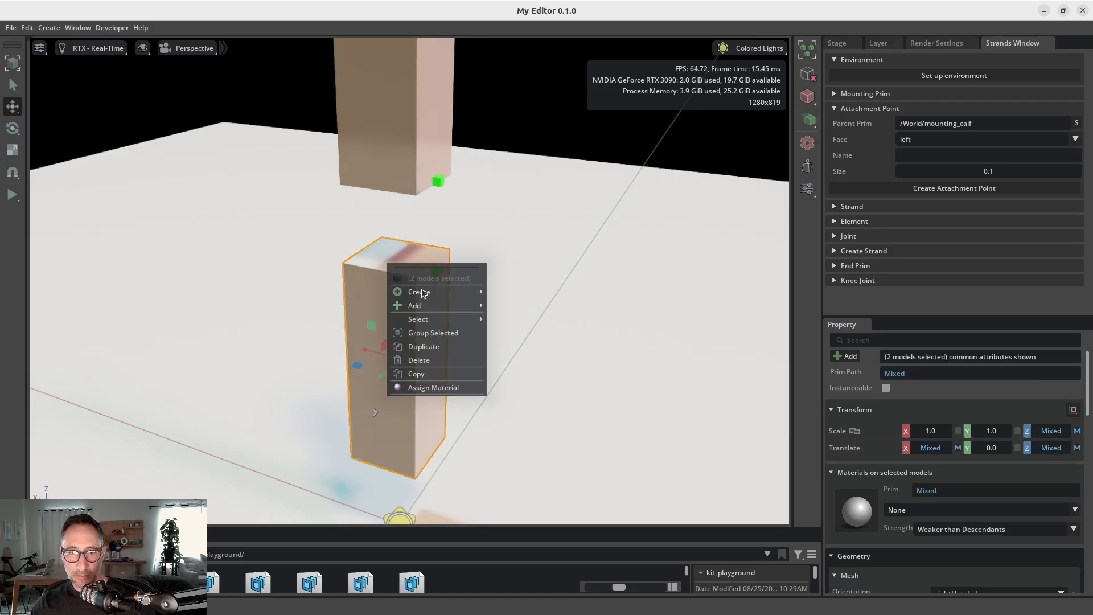
mouse_move(421, 292)
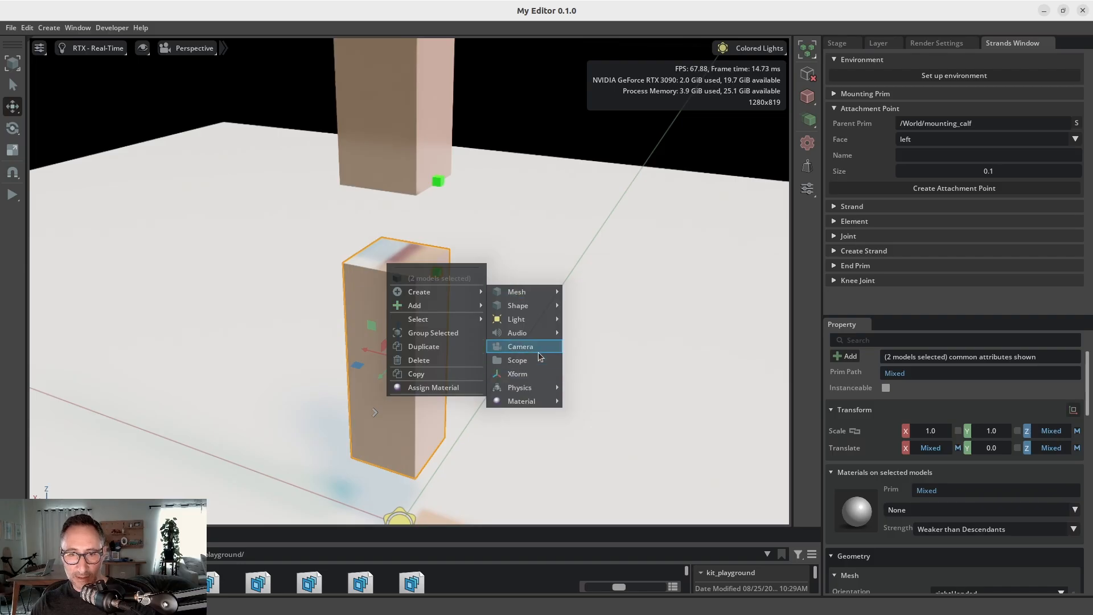
mouse_move(529, 387)
mouse_move(618, 443)
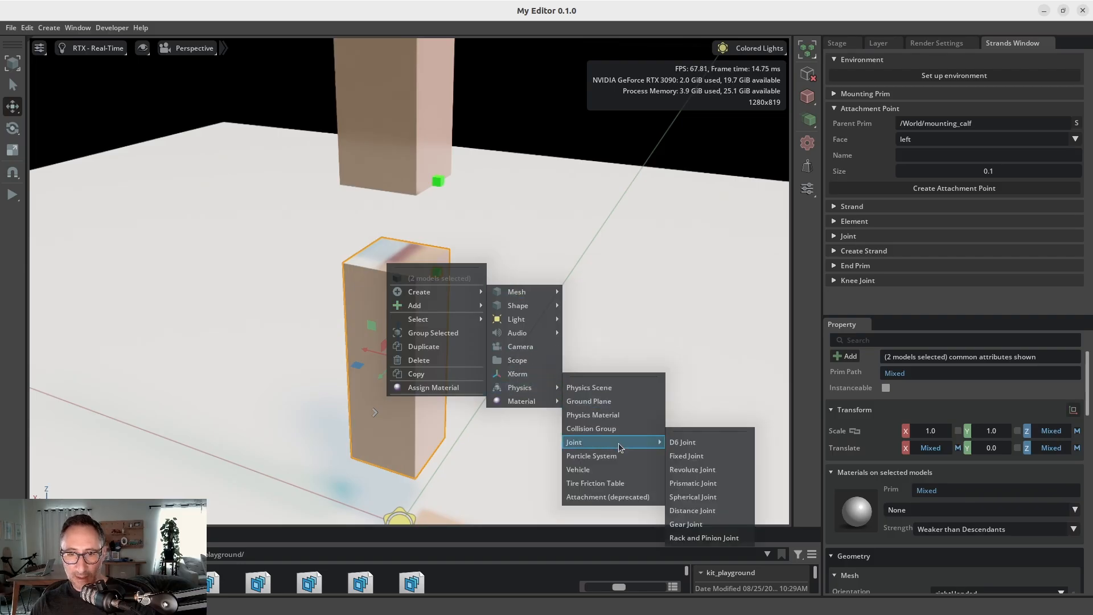
left_click(706, 453)
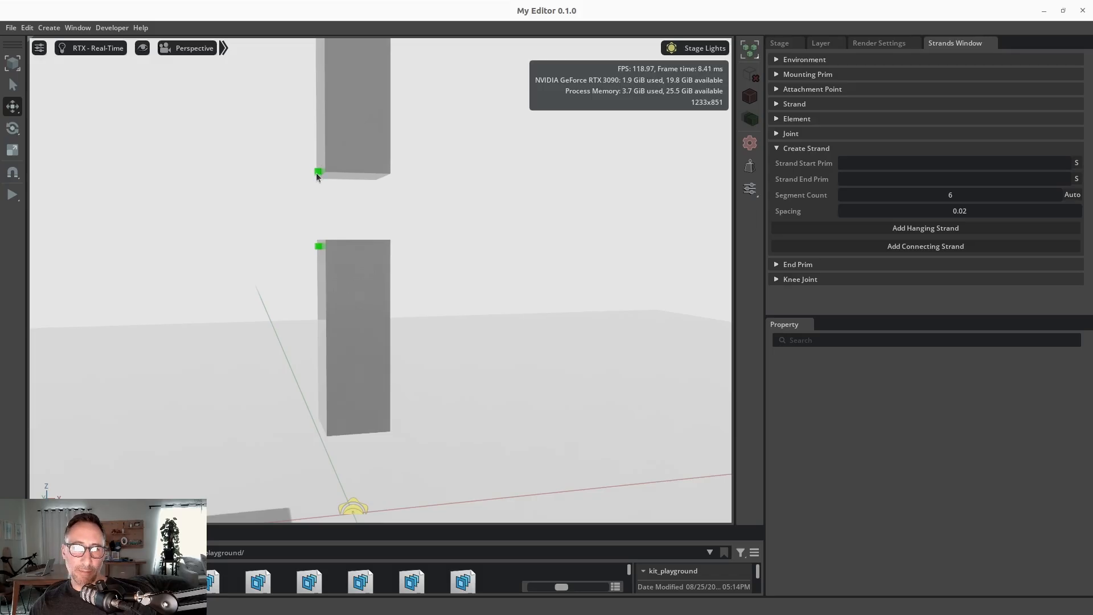
- Add a connecting strand from the upper to the lower attachment point with an automatically calculated segment count, and run the simulation
left_click(317, 172)
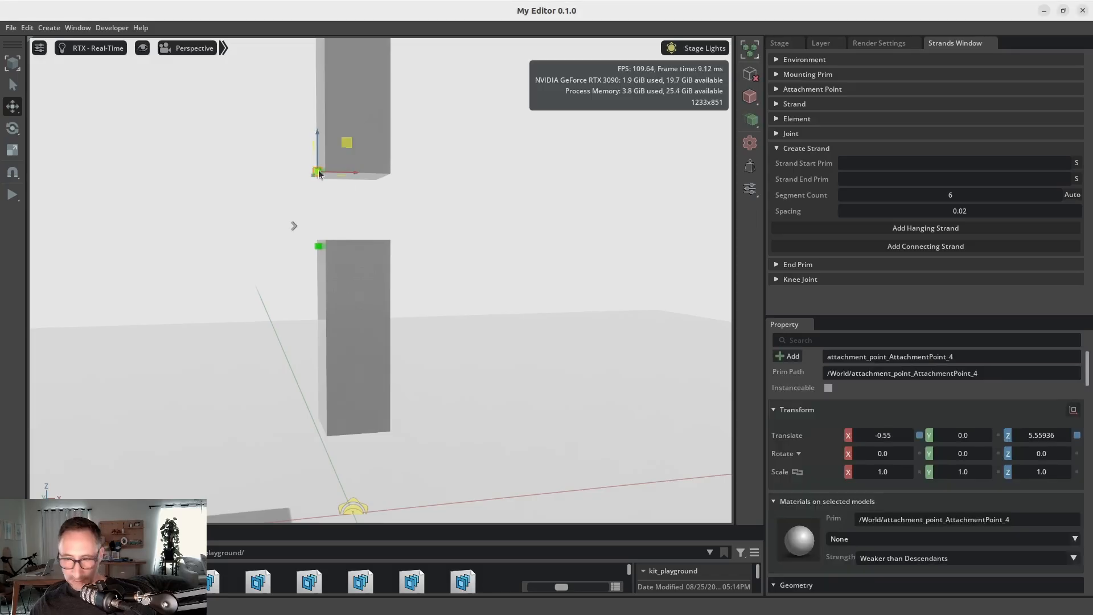
left_click(1077, 164)
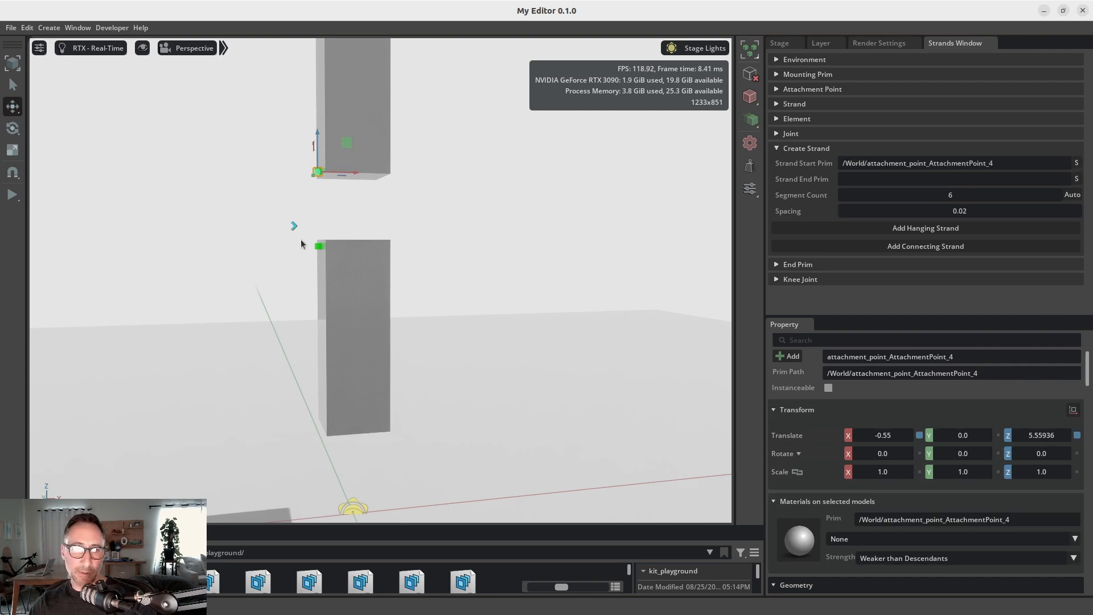
left_click(319, 247)
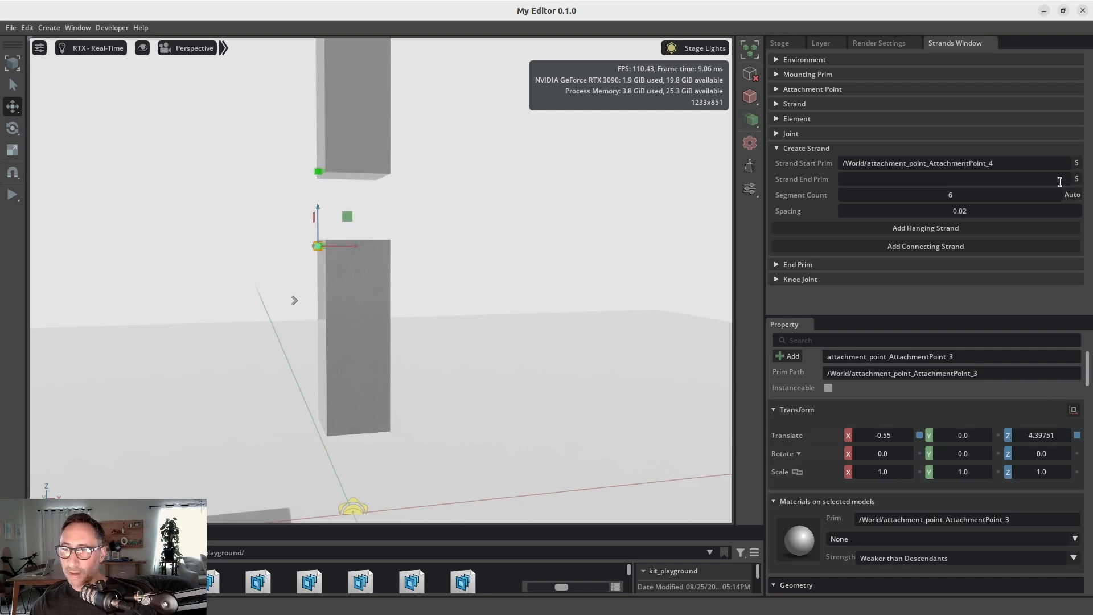
left_click(1076, 179)
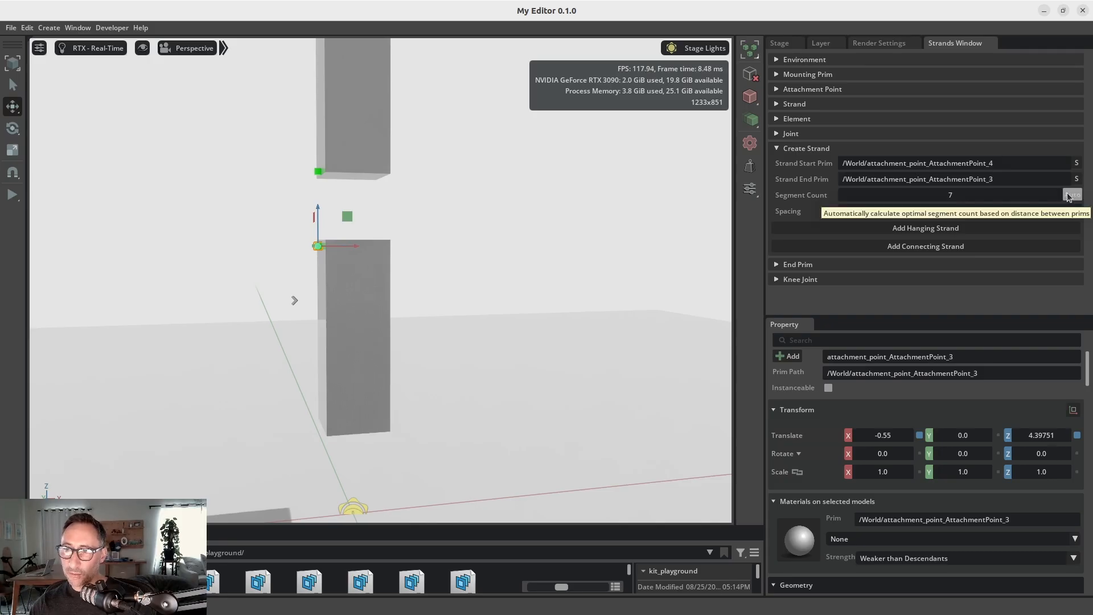
left_click(927, 245)
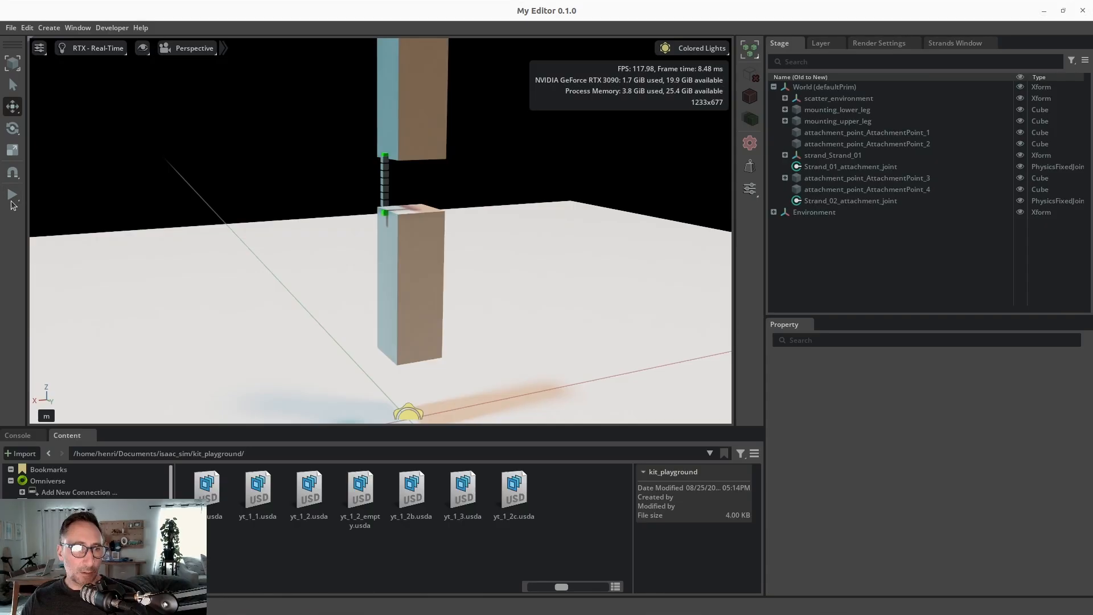
left_click(12, 197)
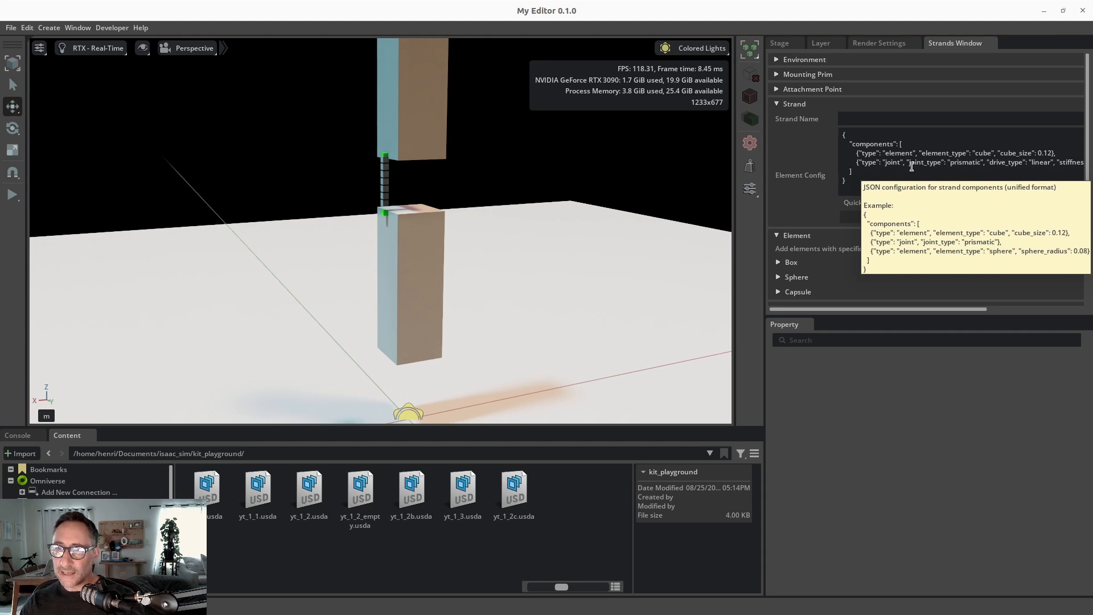
- Add a sphere element with radius 0.08 to the strand's component configuration
scroll(884, 244, "down", 2)
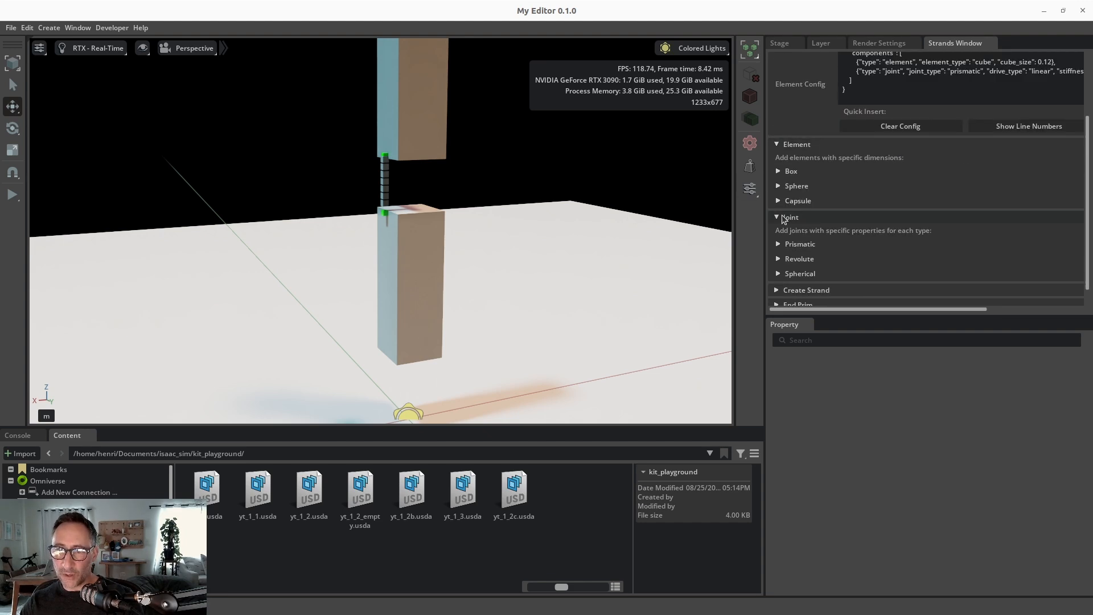
left_click(779, 171)
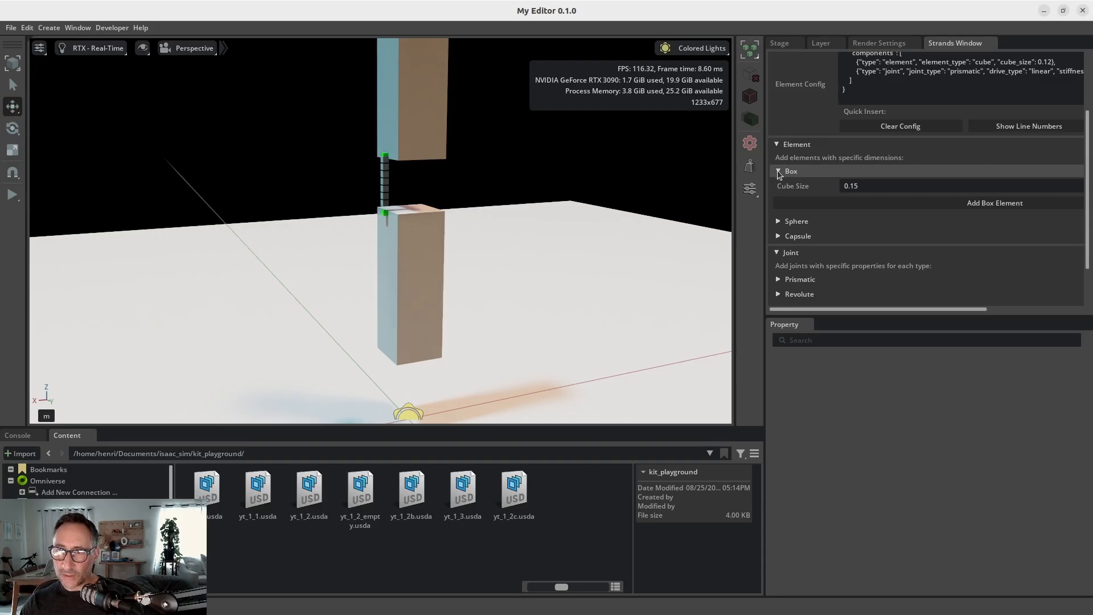
left_click(787, 172)
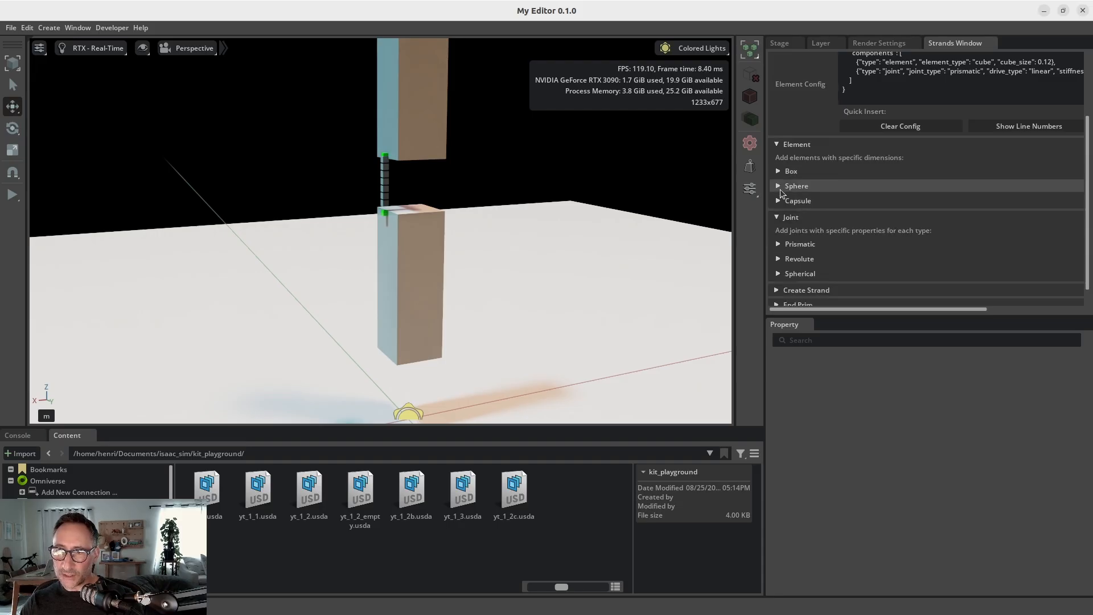
left_click(778, 187)
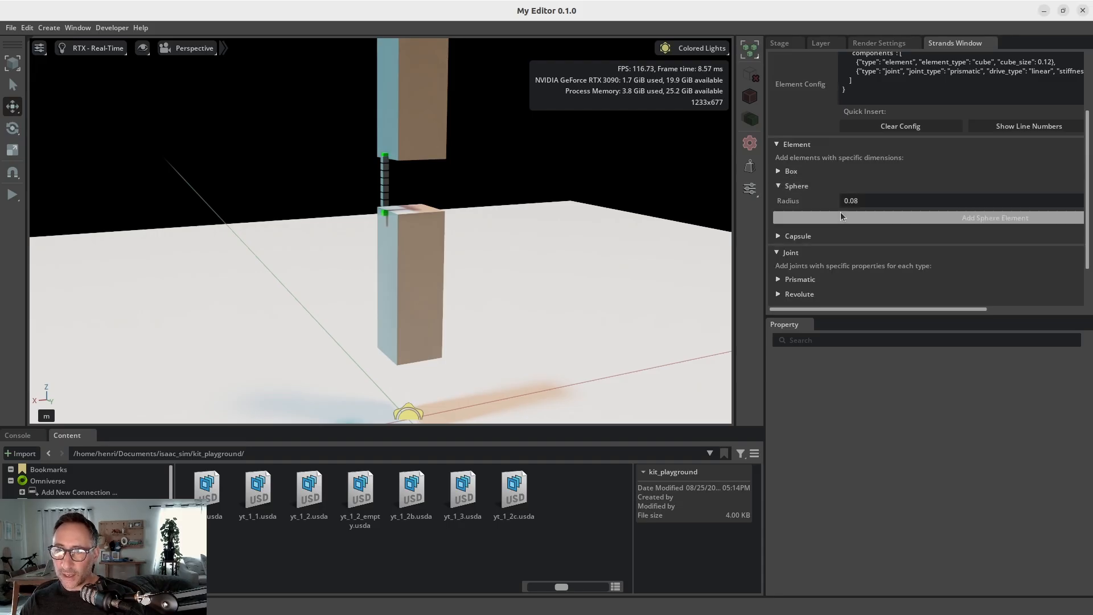
left_click(923, 218)
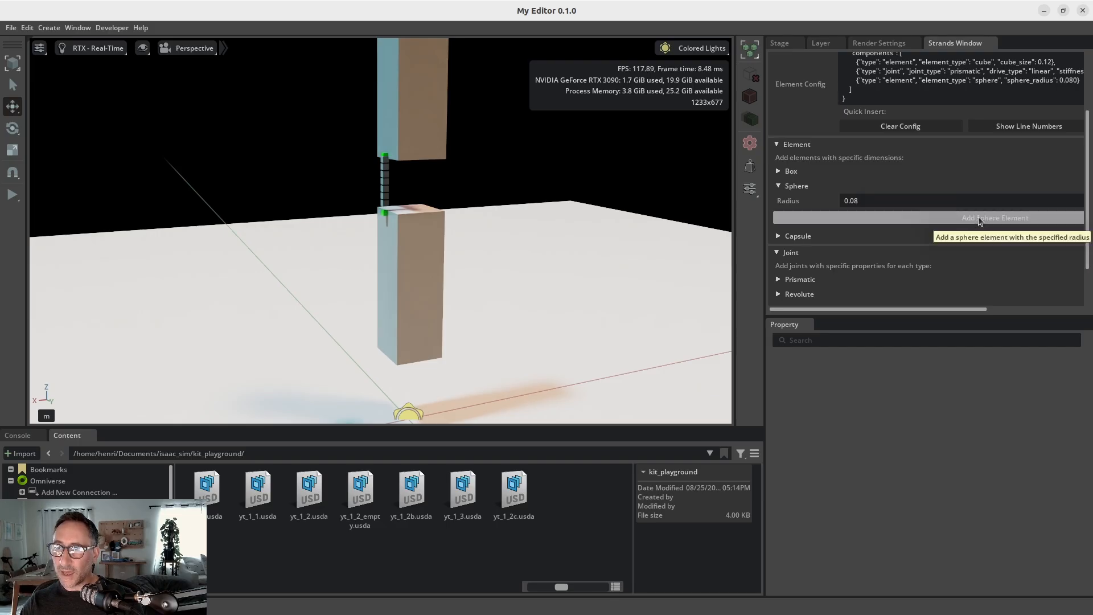
- Add a spherical joint about the Z axis with both cone angle limits at 45 to the strand configuration
scroll(916, 253, "down", 2)
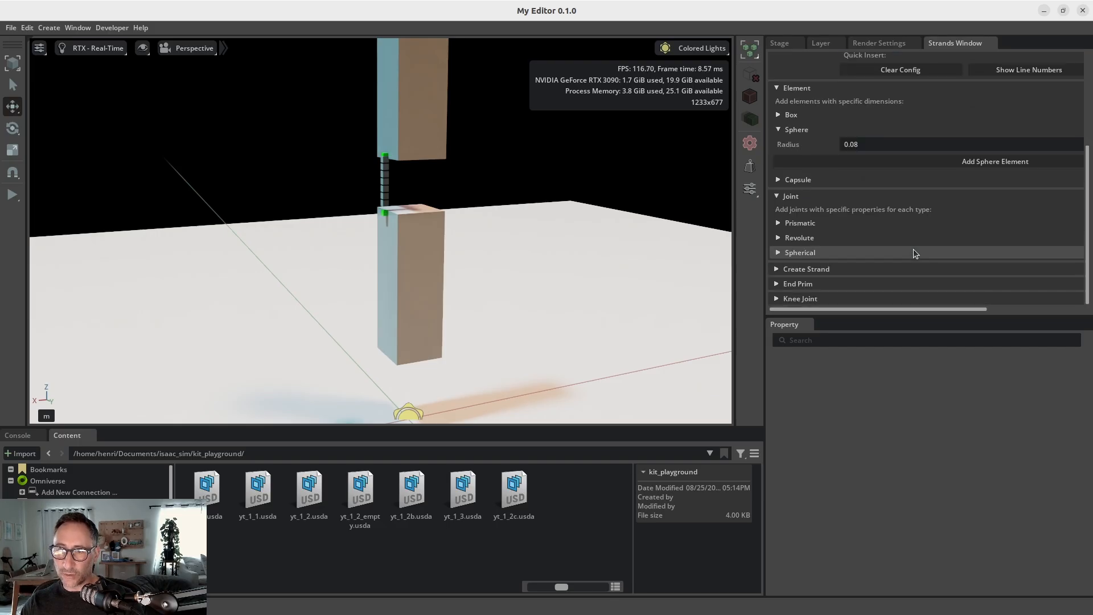
left_click(779, 253)
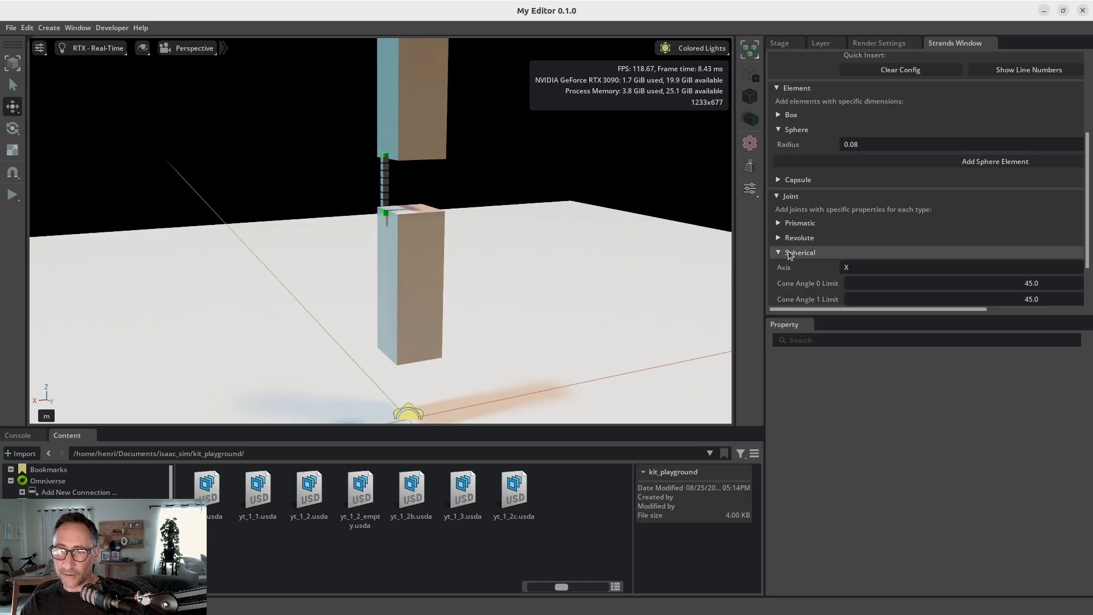
scroll(936, 236, "down", 2)
left_click(951, 200)
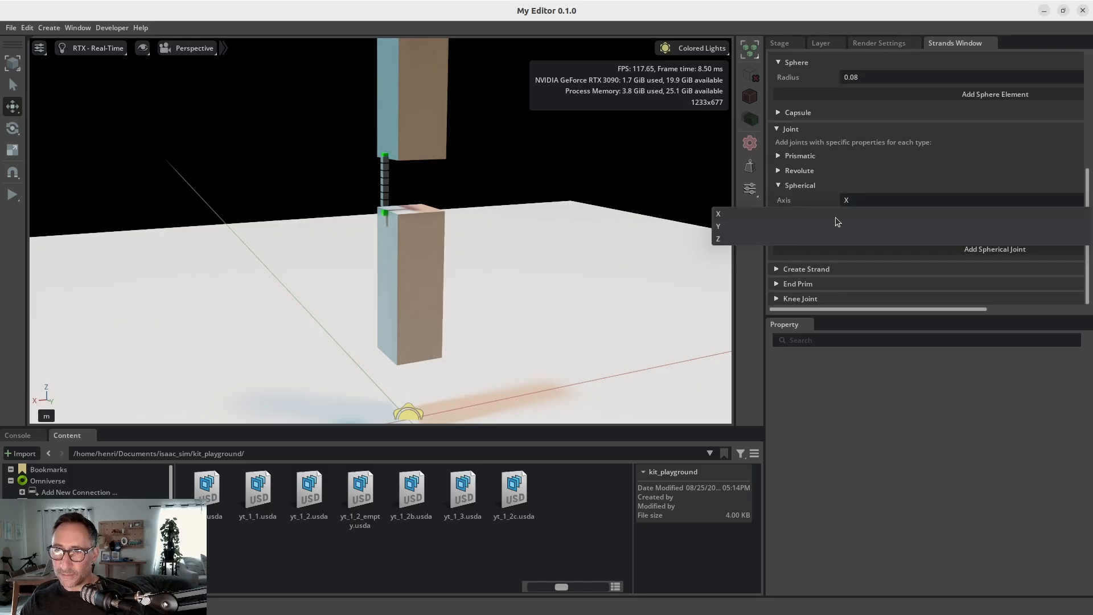
left_click(822, 239)
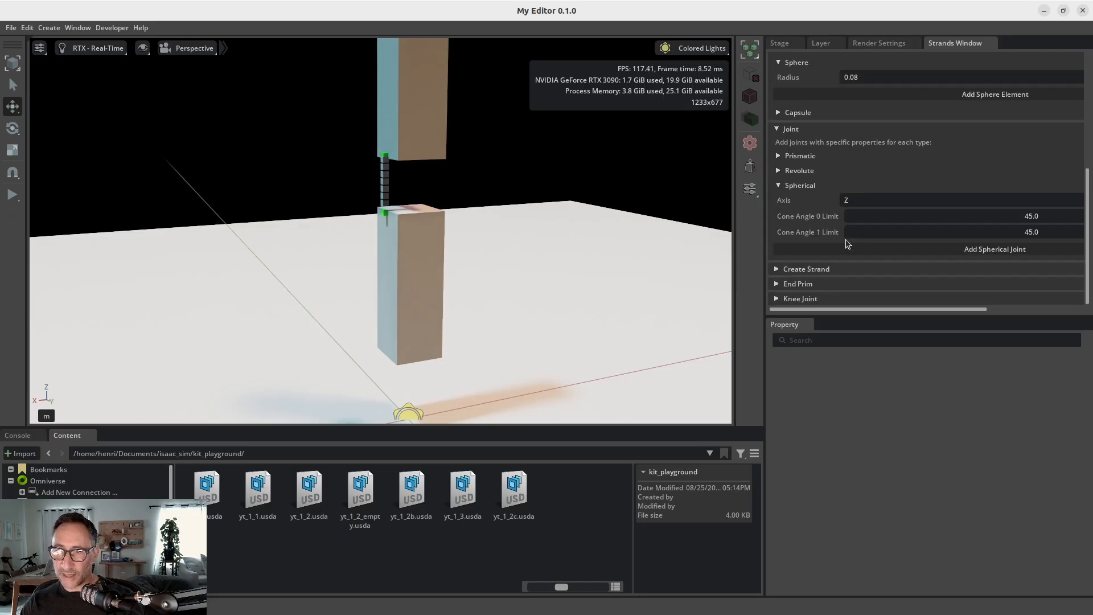
left_click(997, 248)
- Review the element and joint entries in the strand configuration, and show the strand creation settings
scroll(993, 225, "up", 5)
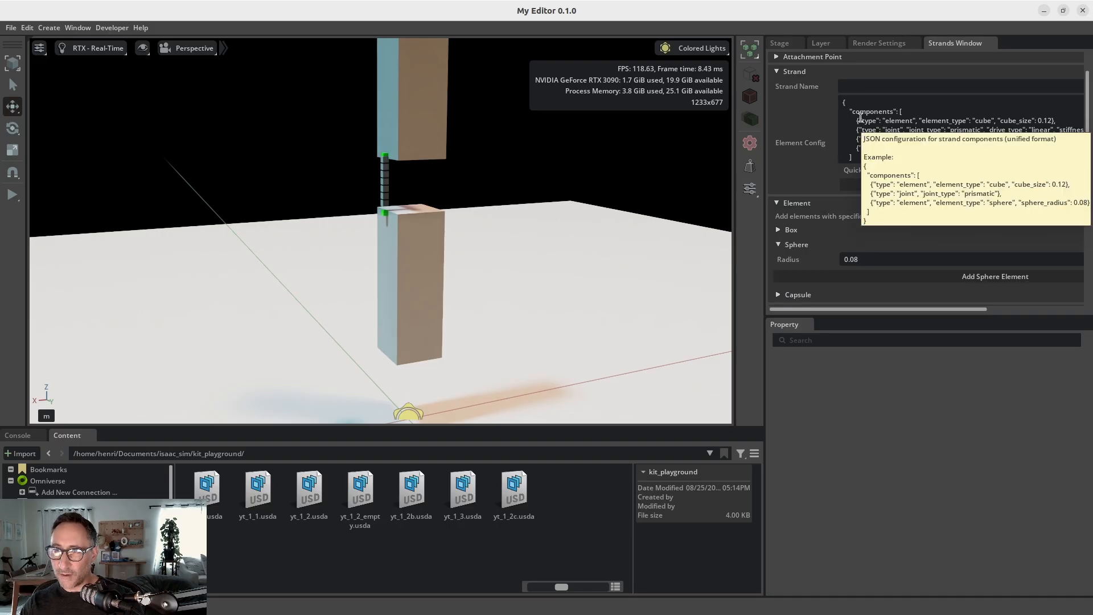
left_click_drag(857, 120, 900, 143)
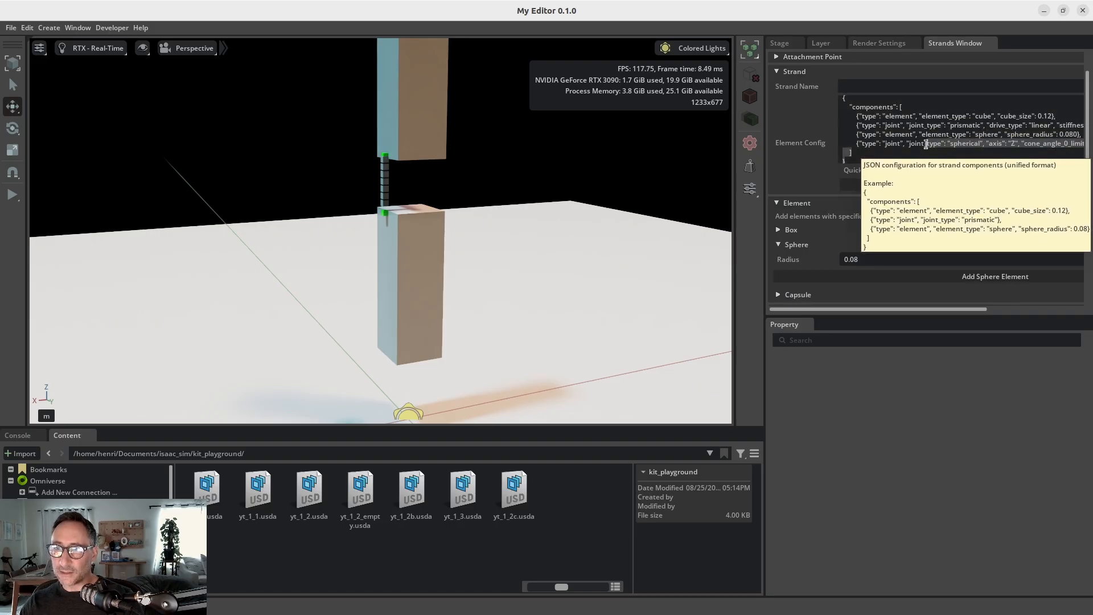
scroll(933, 251, "down", 5)
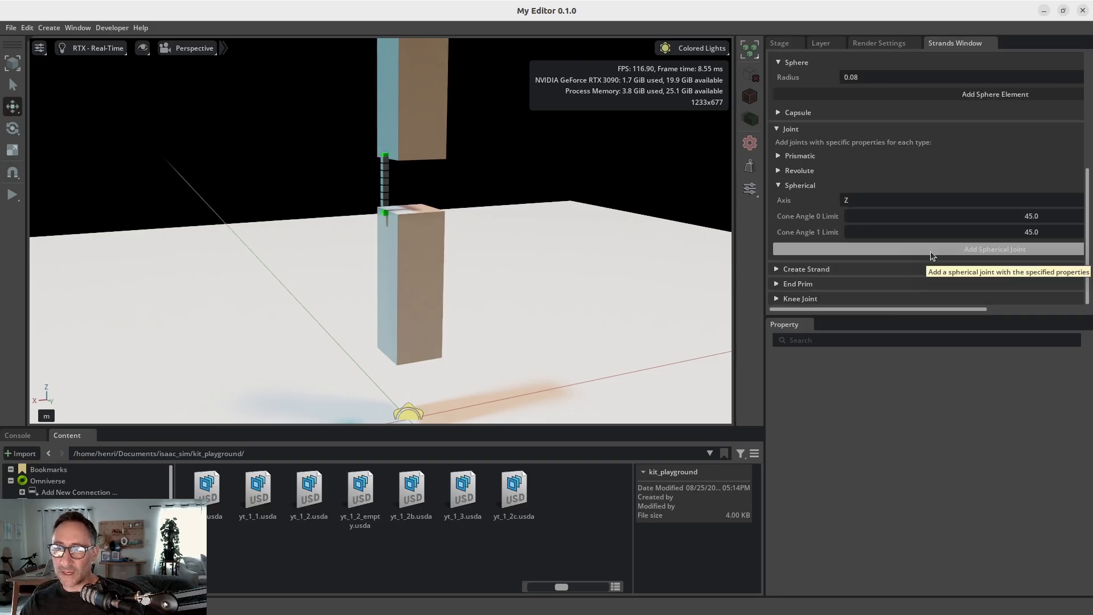
left_click(778, 270)
scroll(797, 262, "down", 3)
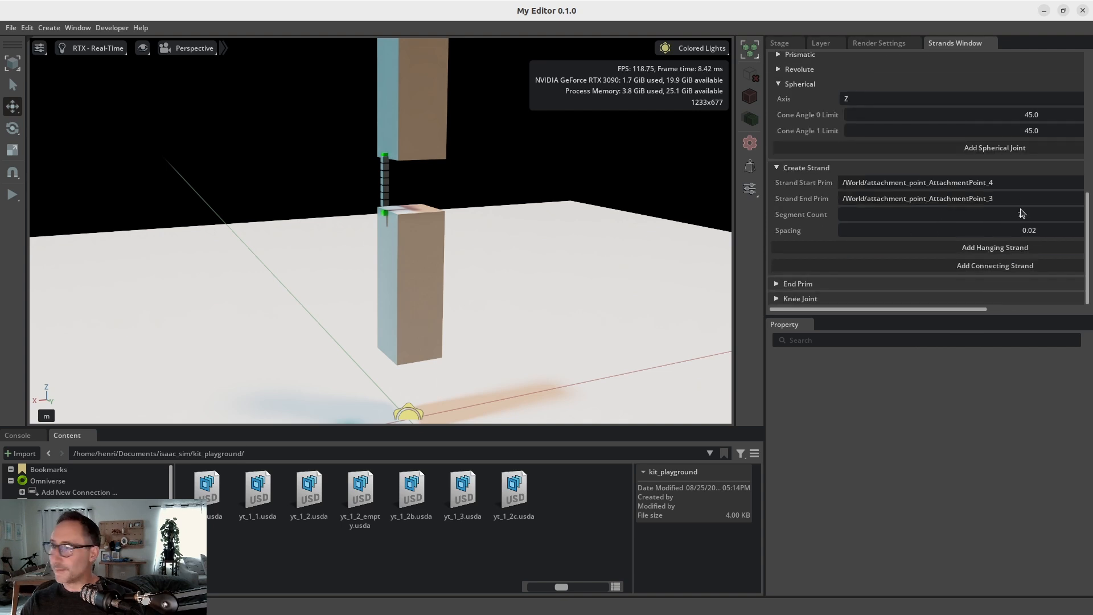
- Switch to Isaac Sim and open the physics example demo scenes
key("alt+Tab")
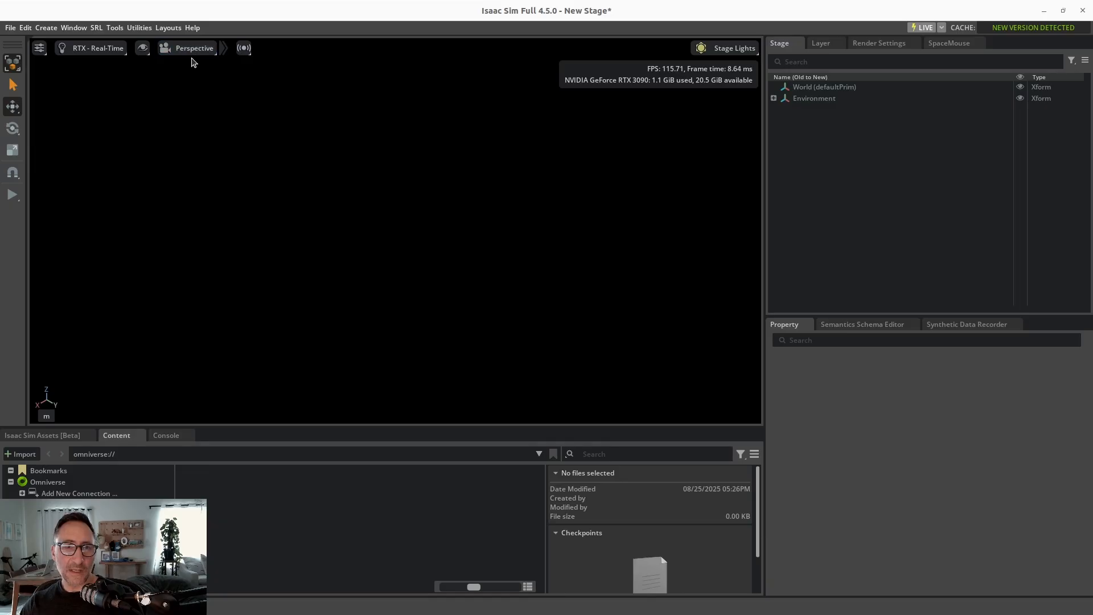
left_click(192, 28)
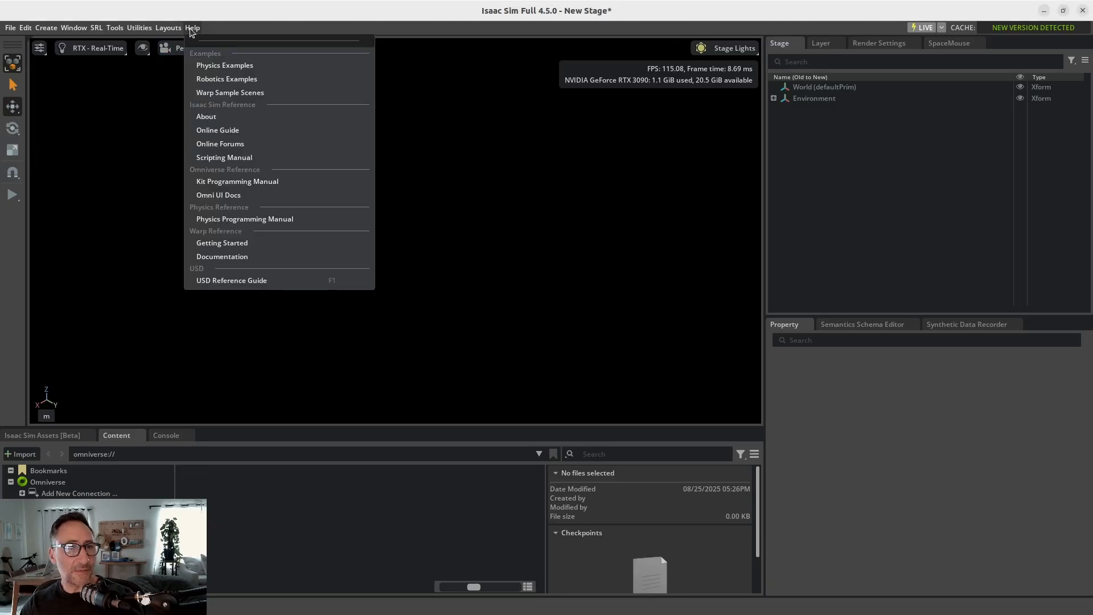
left_click(219, 65)
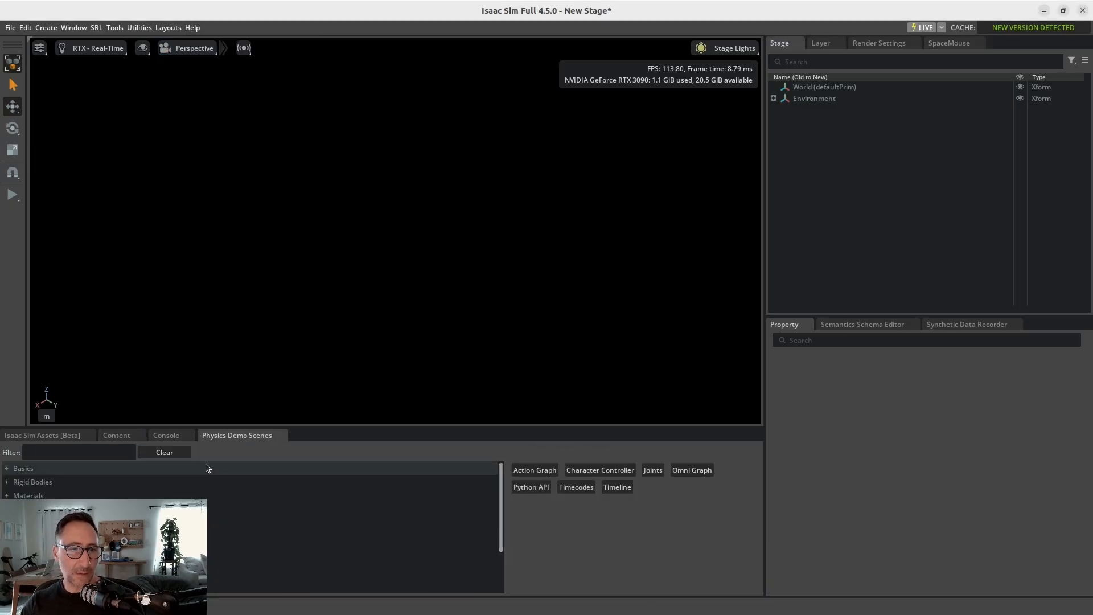
scroll(142, 533, "down", 5)
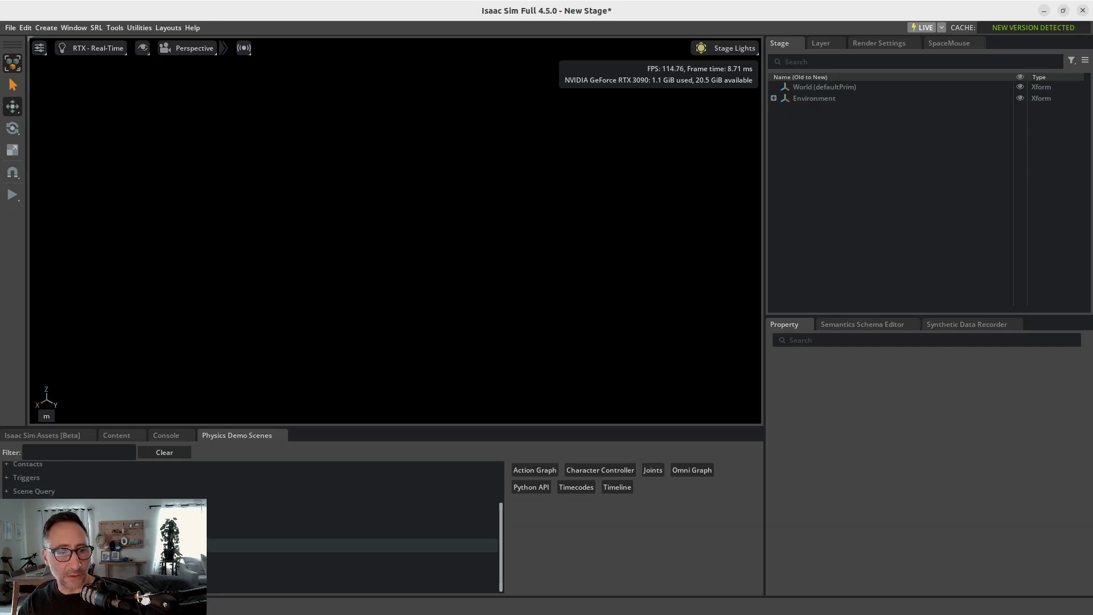
- Load the Rigid-Body Ropes demo scene from the joint examples without saving the current stage
left_click(6, 505)
scroll(114, 513, "down", 1)
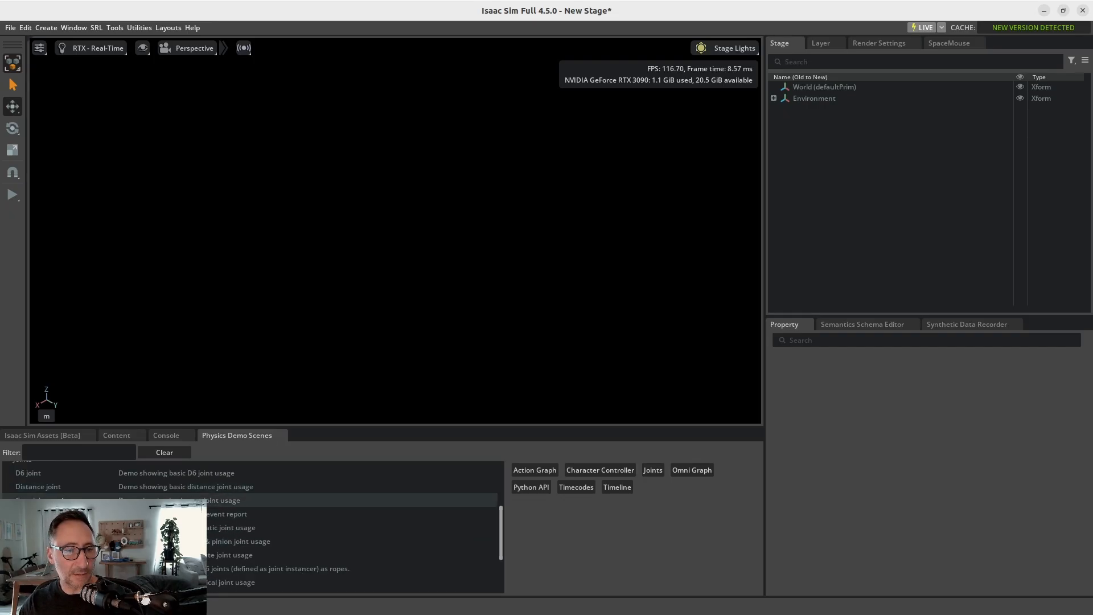
left_click(280, 564)
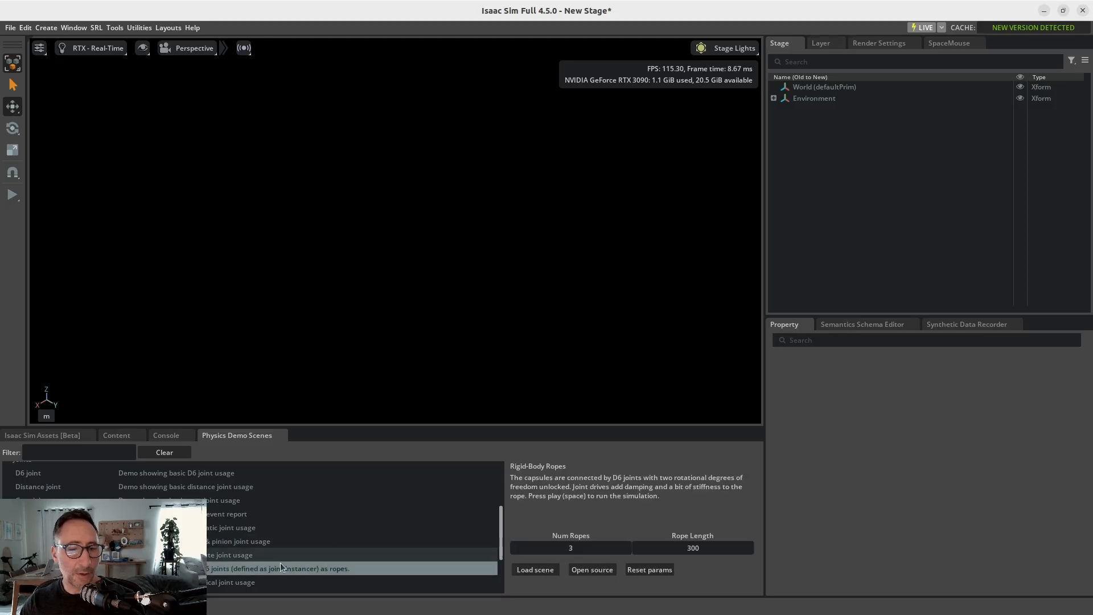
left_click(531, 569)
left_click(545, 332)
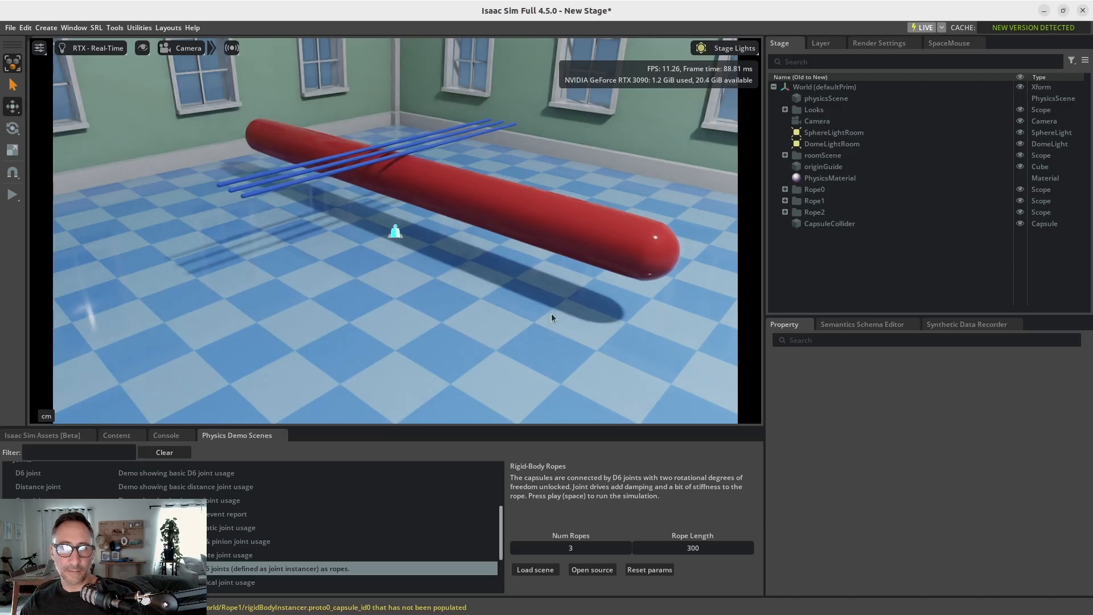
- Run and stop the rope simulation, and examine the rigid body and joint instancers inside Rope0
left_click(11, 195)
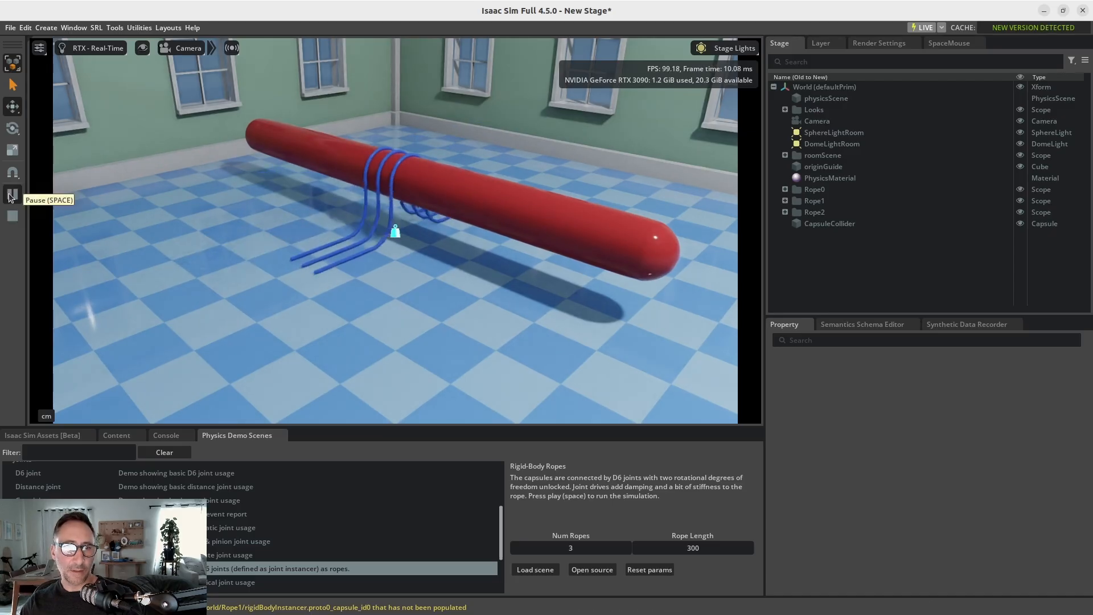
left_click(11, 196)
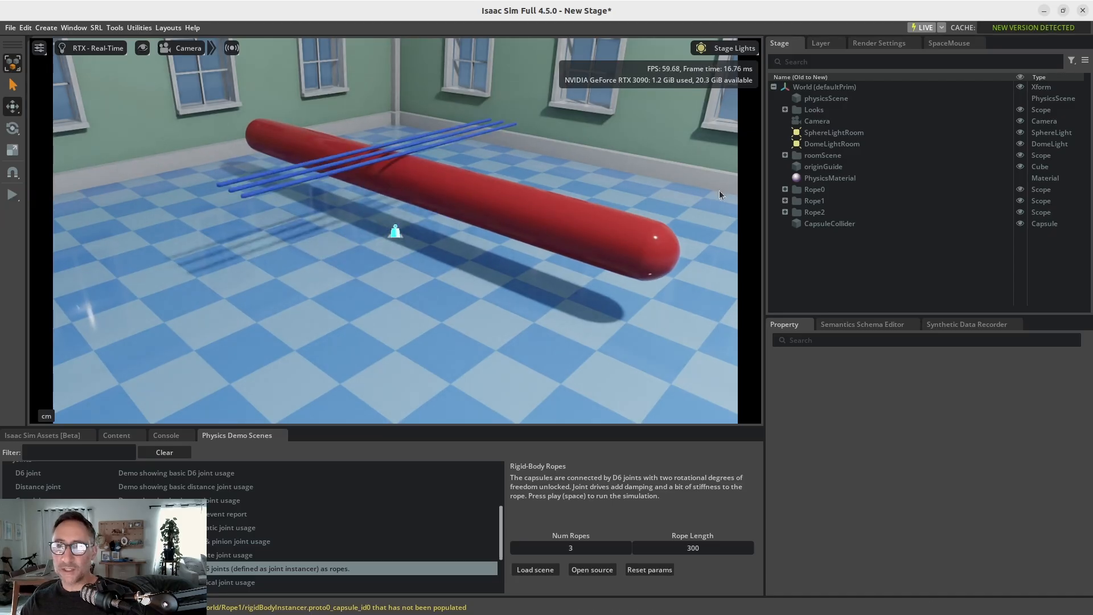
left_click(785, 189)
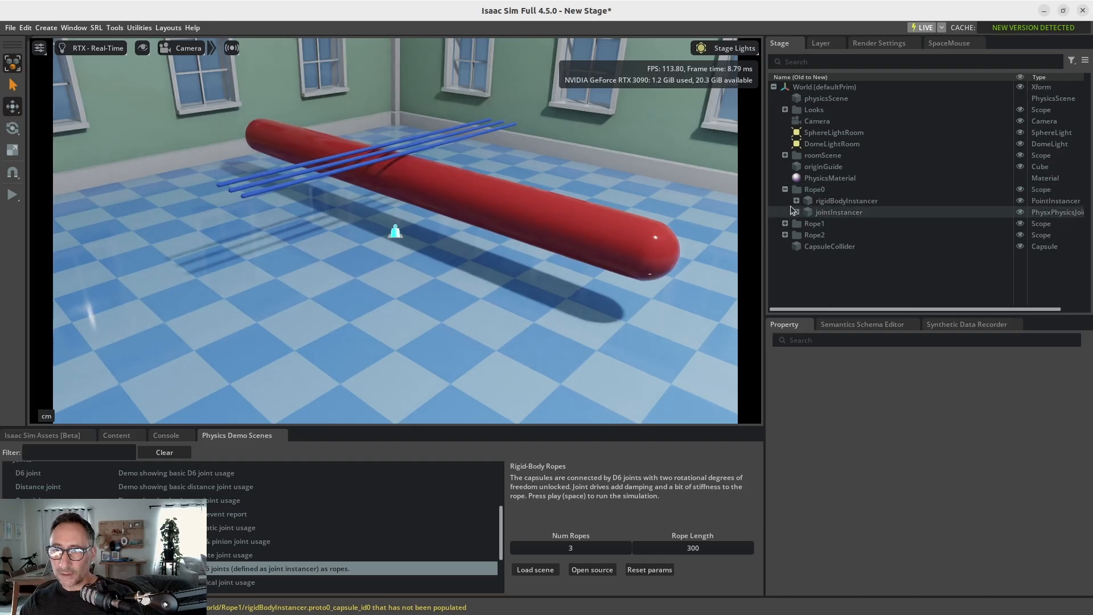
left_click(796, 200)
left_click(796, 223)
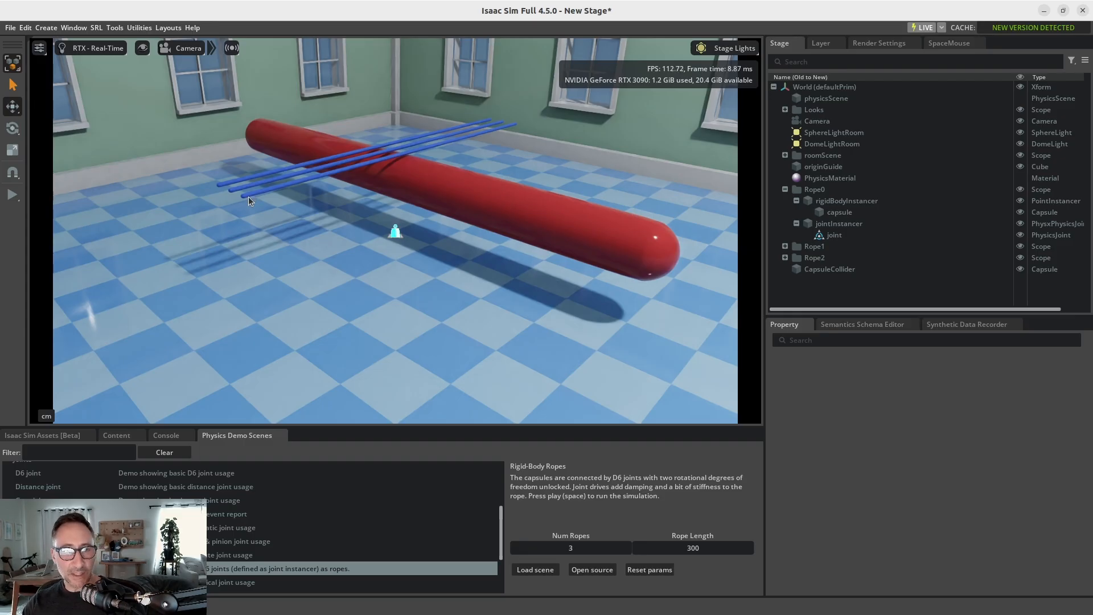
- Load the Articulation demo scene of chained rigid bodies without saving the rope stage
scroll(142, 532, "up", 5)
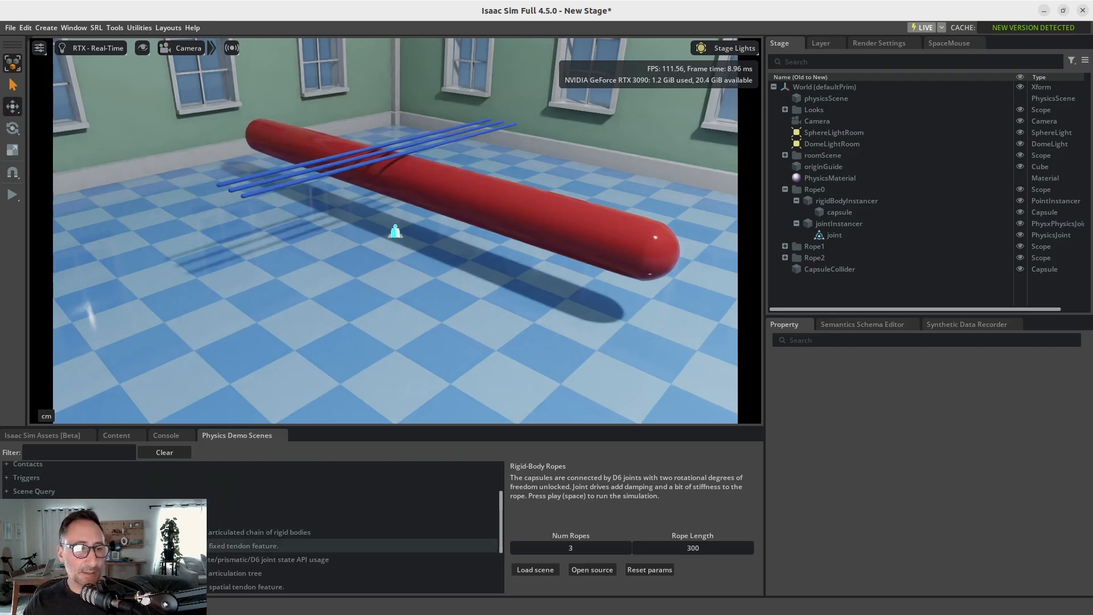
scroll(254, 490, "down", 3)
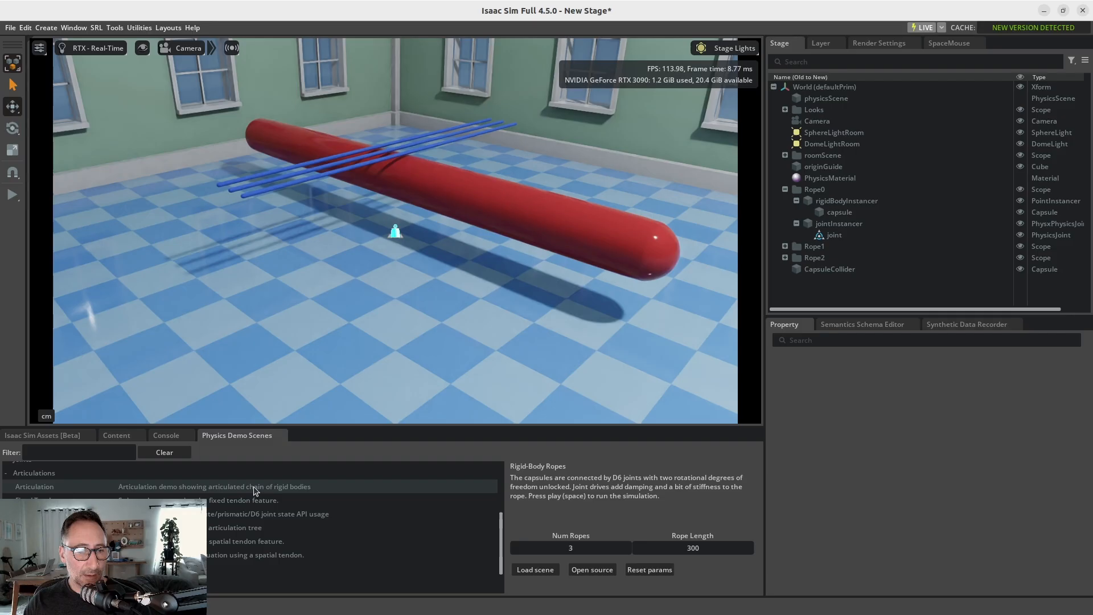
left_click(256, 487)
left_click(535, 569)
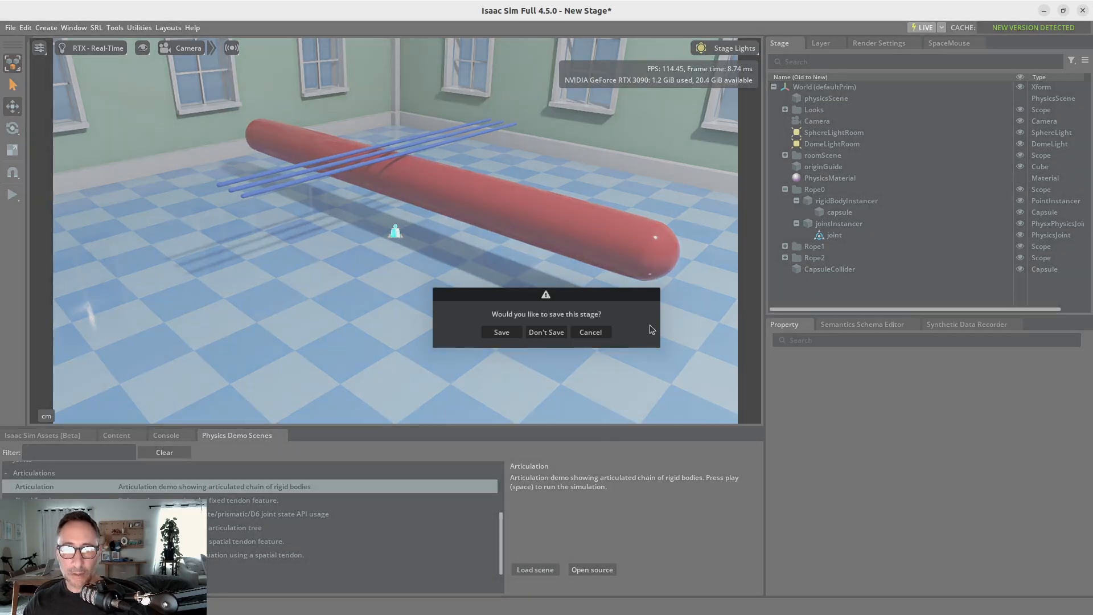
left_click(558, 332)
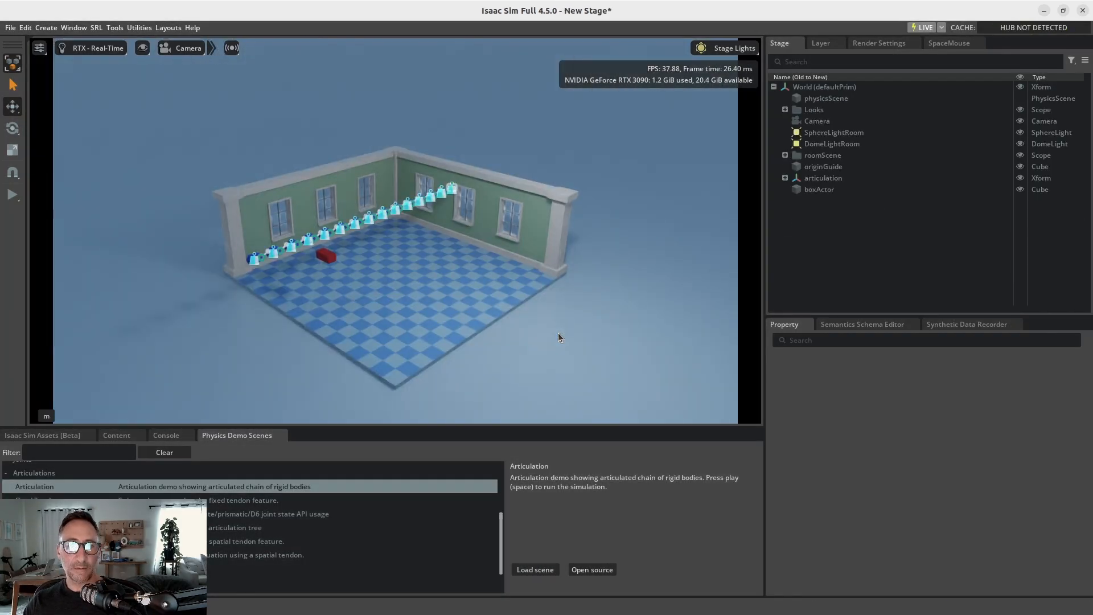
- Hide the physics joint markers in the viewport
left_click(143, 48)
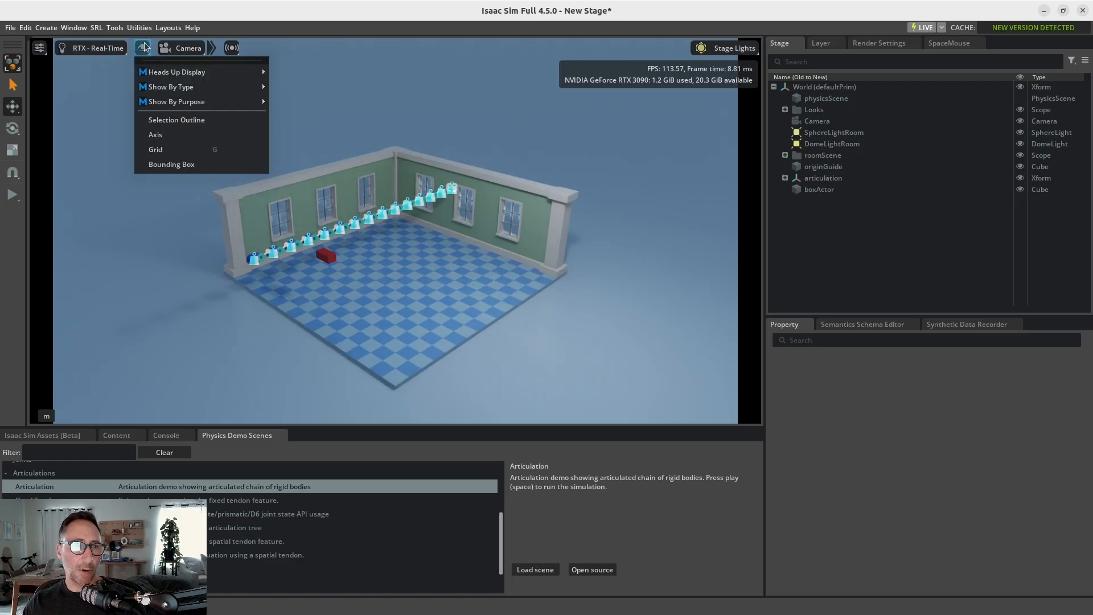
mouse_move(199, 87)
mouse_move(346, 165)
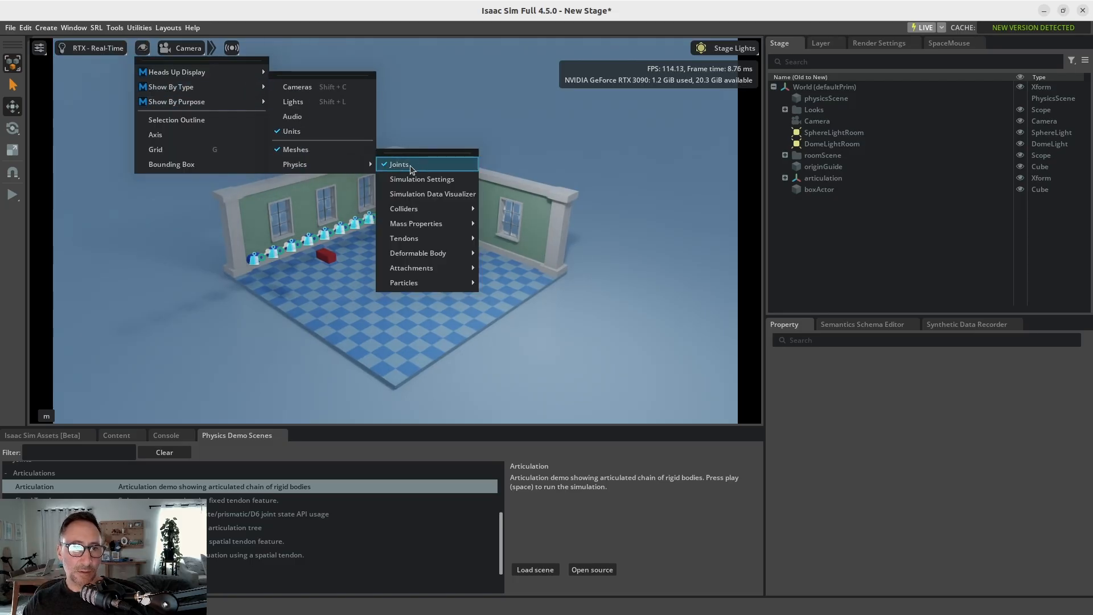
mouse_move(404, 282)
left_click(589, 346)
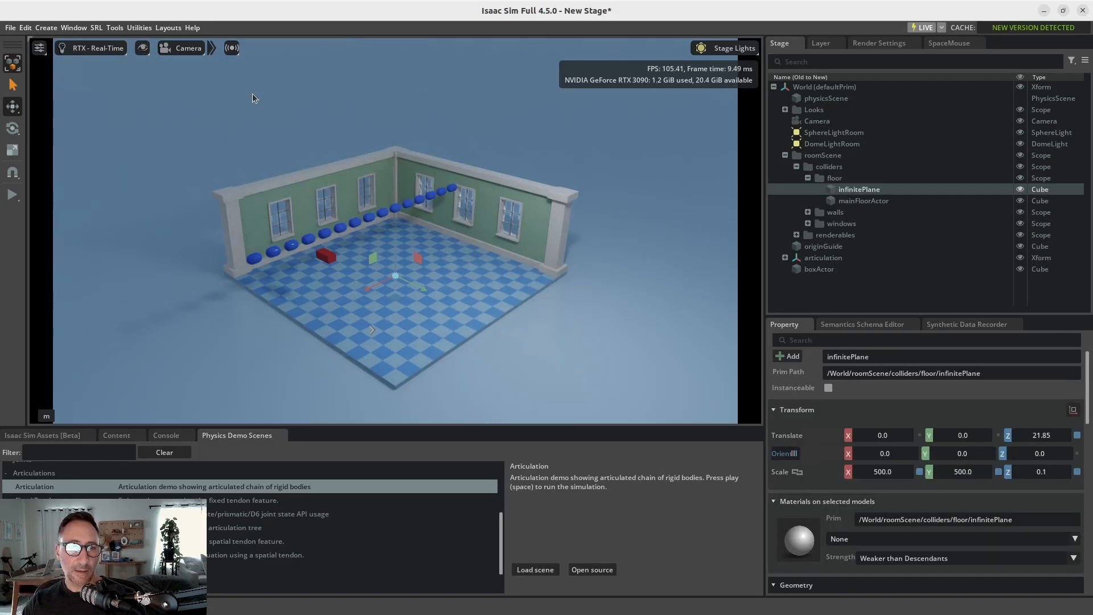
- Run the articulation simulation and try to pull on the free end of the capsule chain
left_click(12, 194)
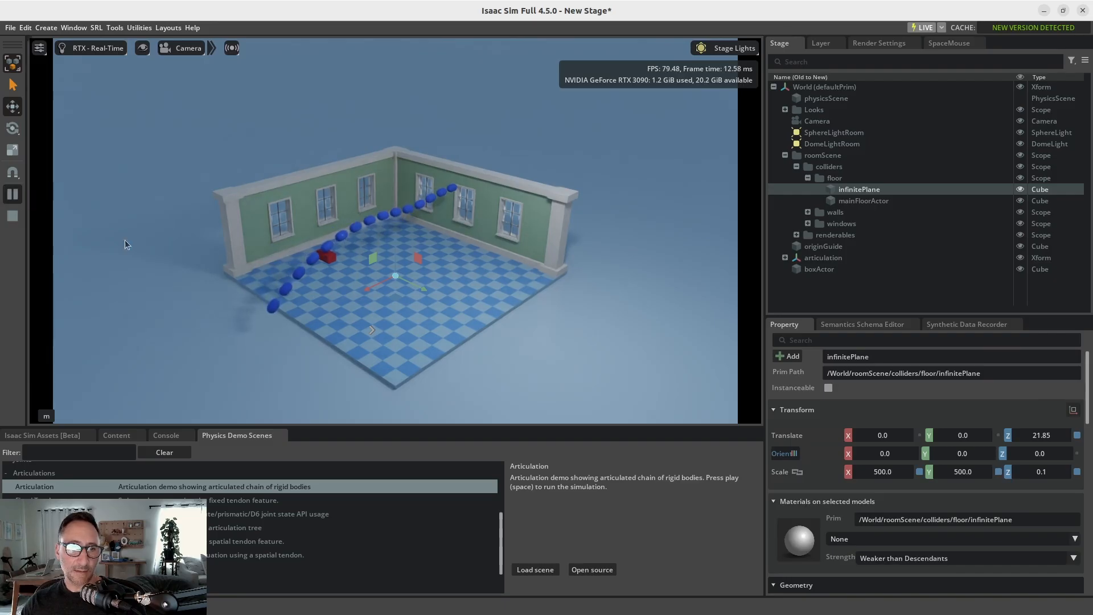
mouse_move(265, 283)
left_mouse_down()
mouse_move(290, 243)
mouse_move(251, 299)
left_mouse_up()
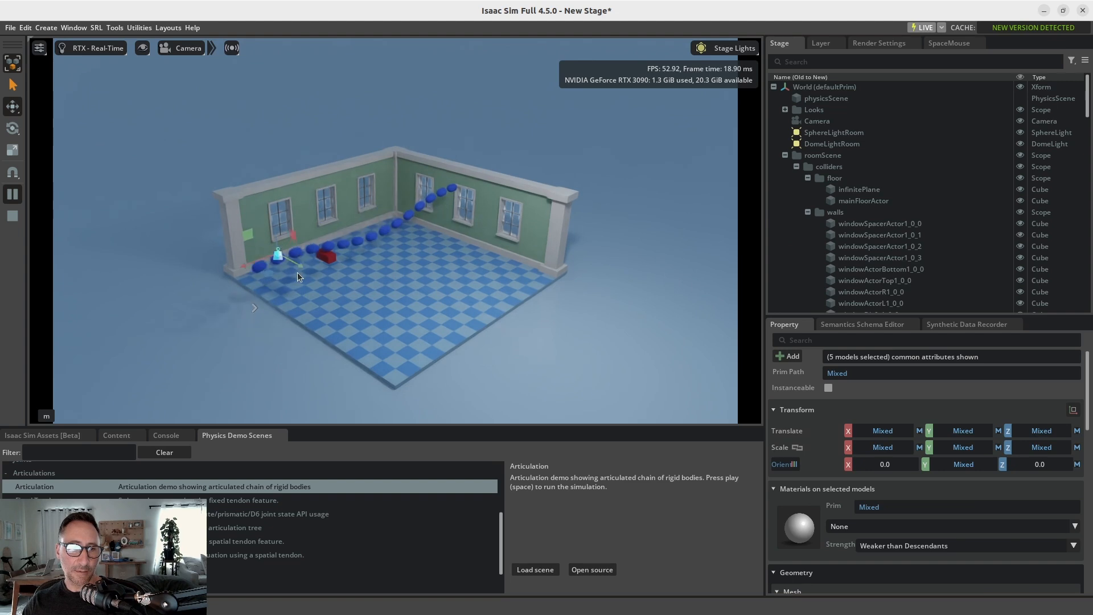
- Examine the articulation's alternating capsule links and revolute joints in the stage hierarchy, including articulationLink0 and articulatedRevoluteJoint1
scroll(940, 244, "down", 2)
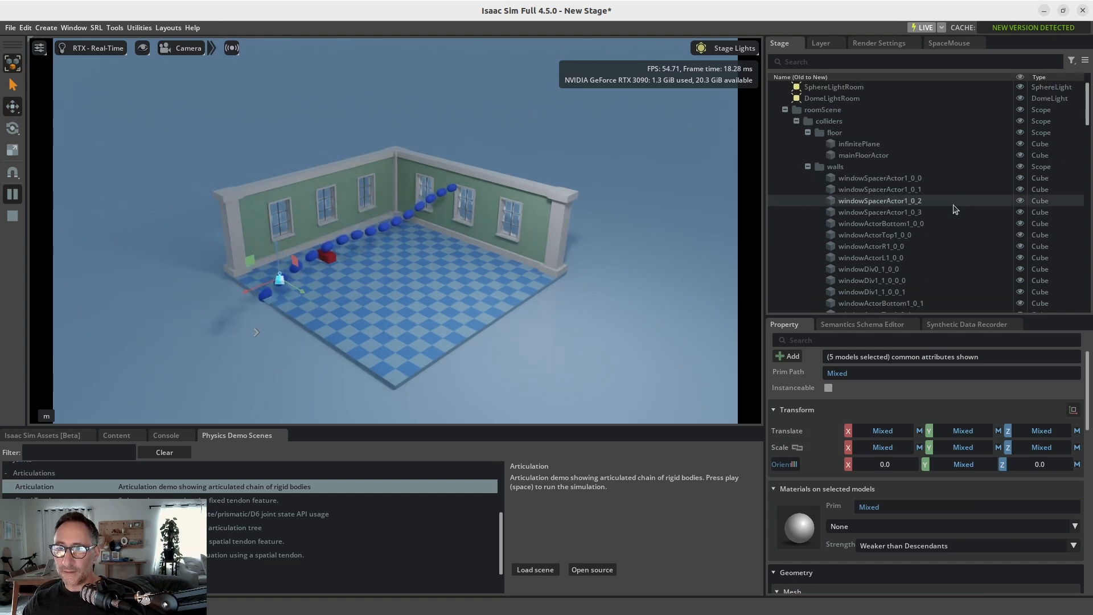
scroll(789, 156, "up", 2)
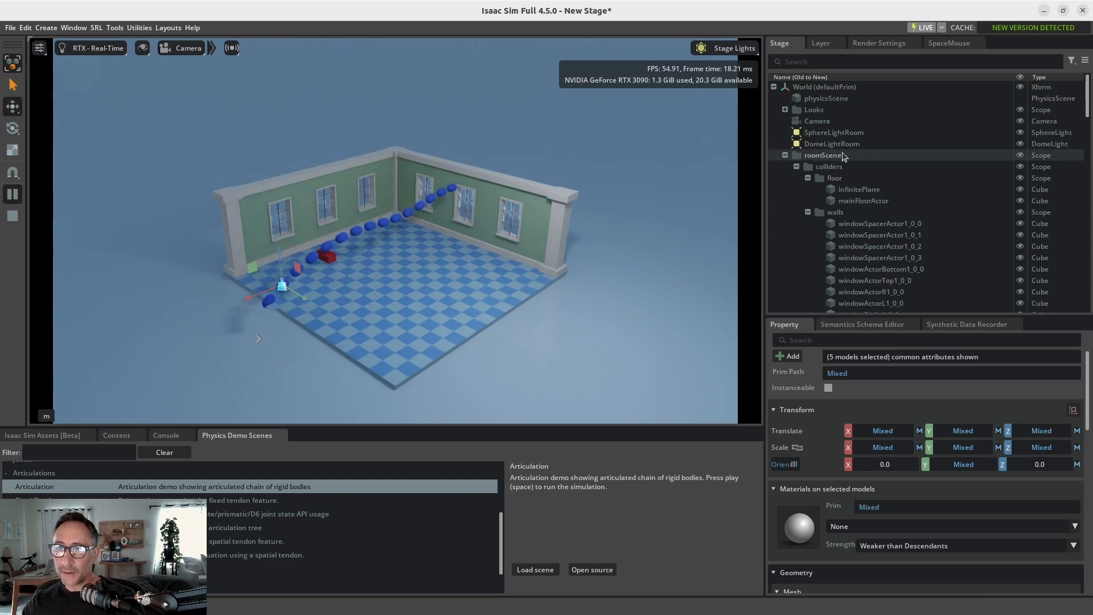
left_click(785, 155)
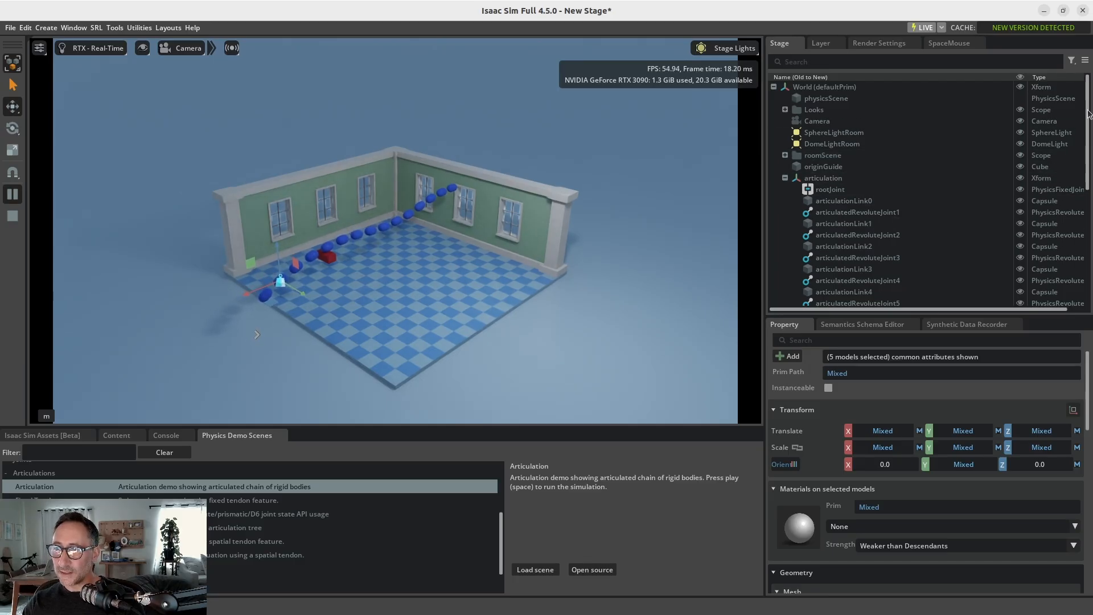
left_click_drag(1087, 110, 1086, 120)
scroll(1040, 150, "down", 1)
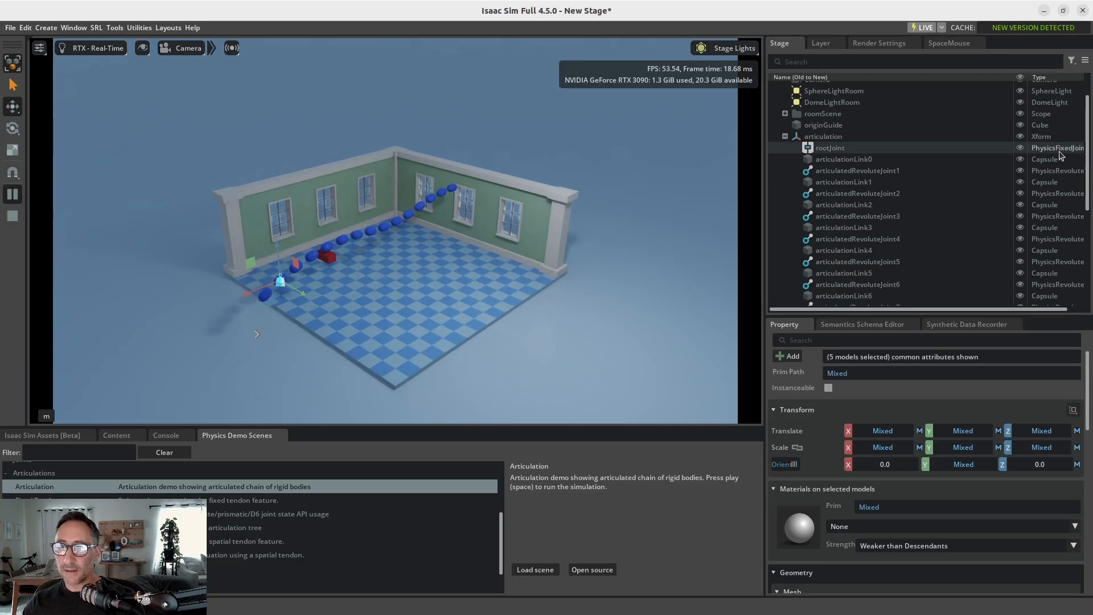
left_click(853, 161)
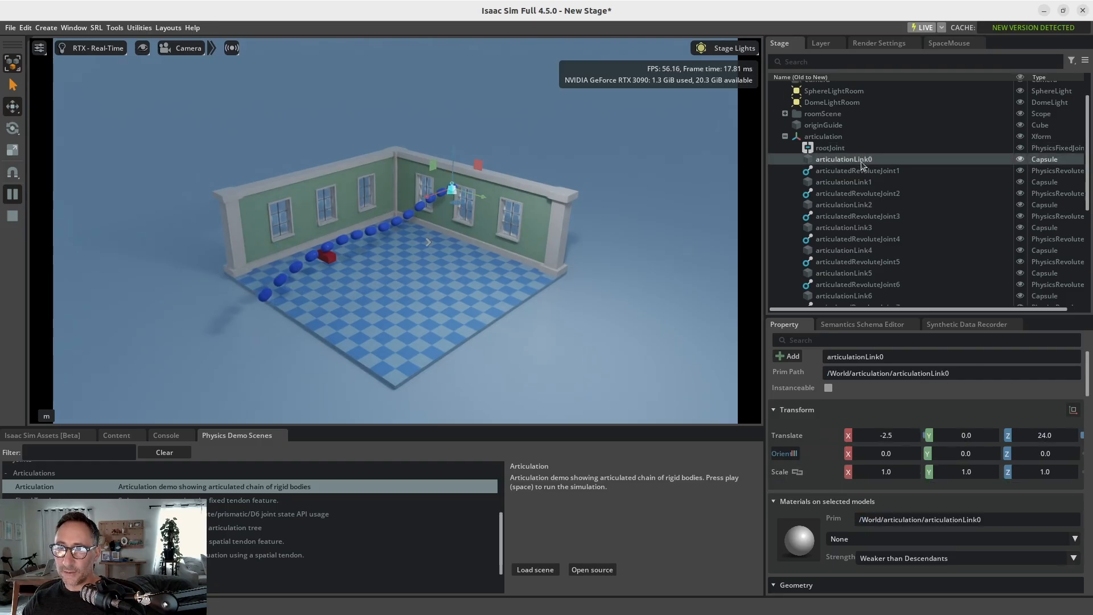
left_click(864, 170)
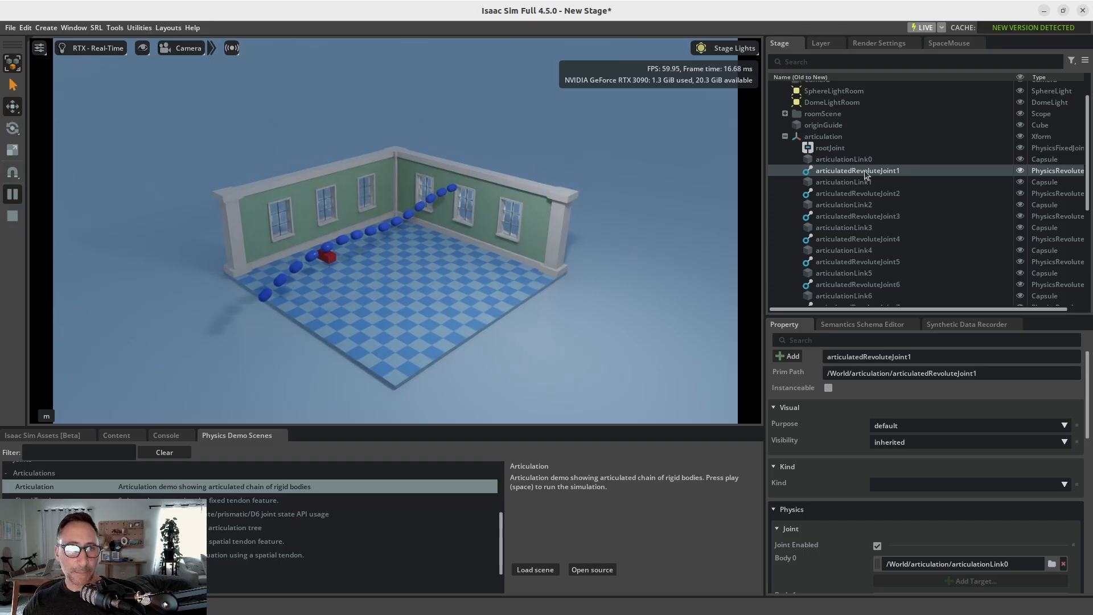
left_click(785, 137)
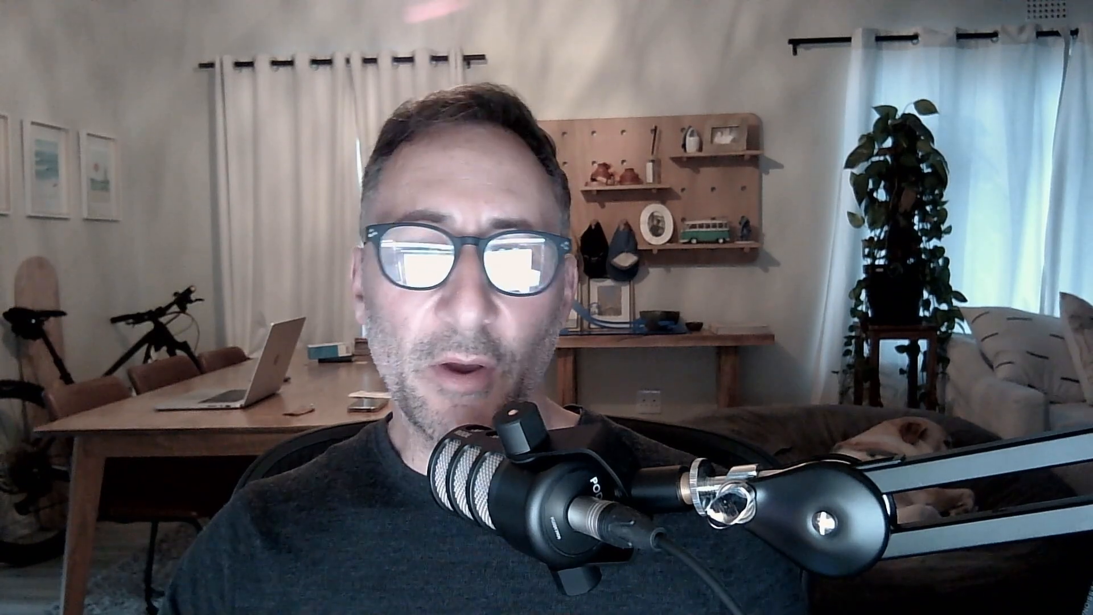